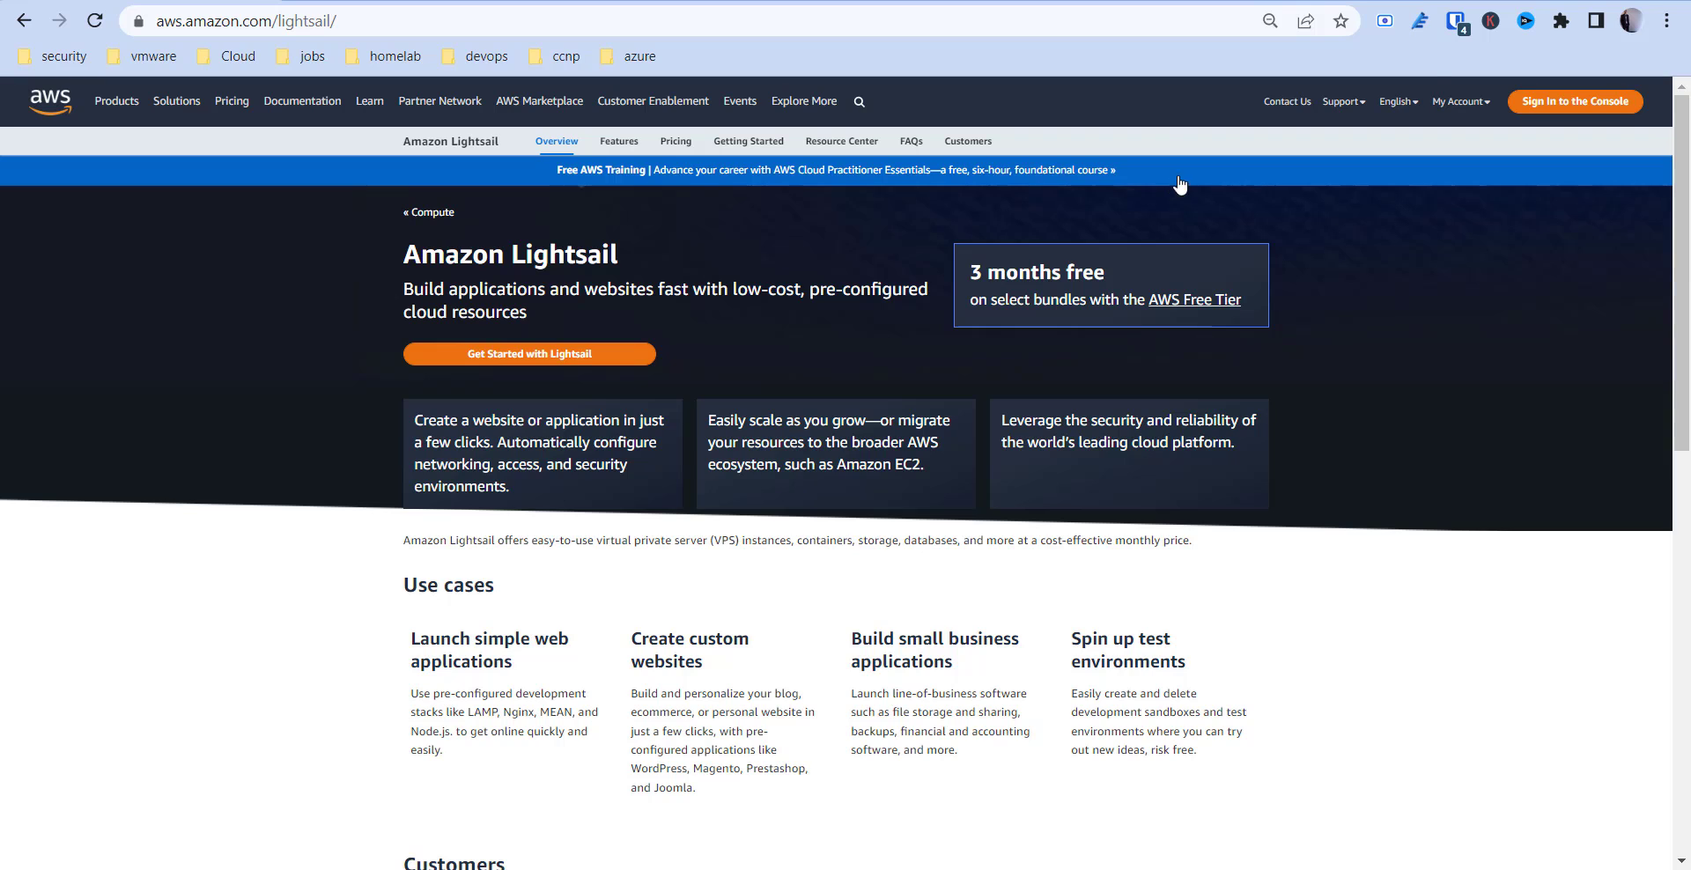
Sign in to the AWS console and go to the Lightsail service from the search results.
{"action": "left_click", "coordinate": [1586, 103]}
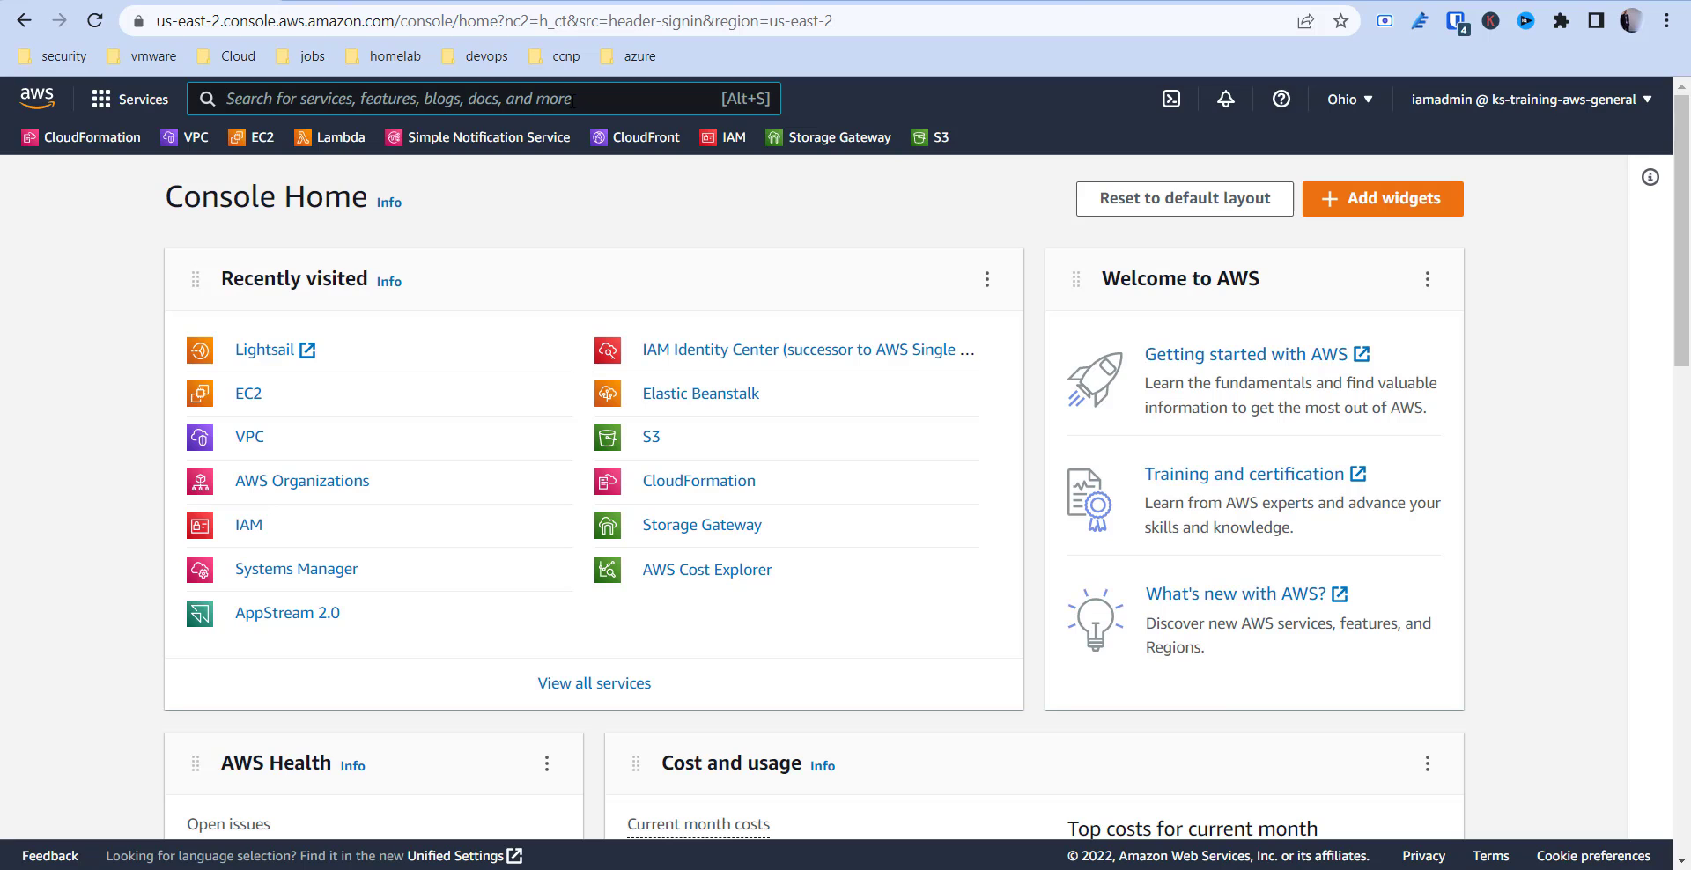
{"action": "type", "text": "ligh"}
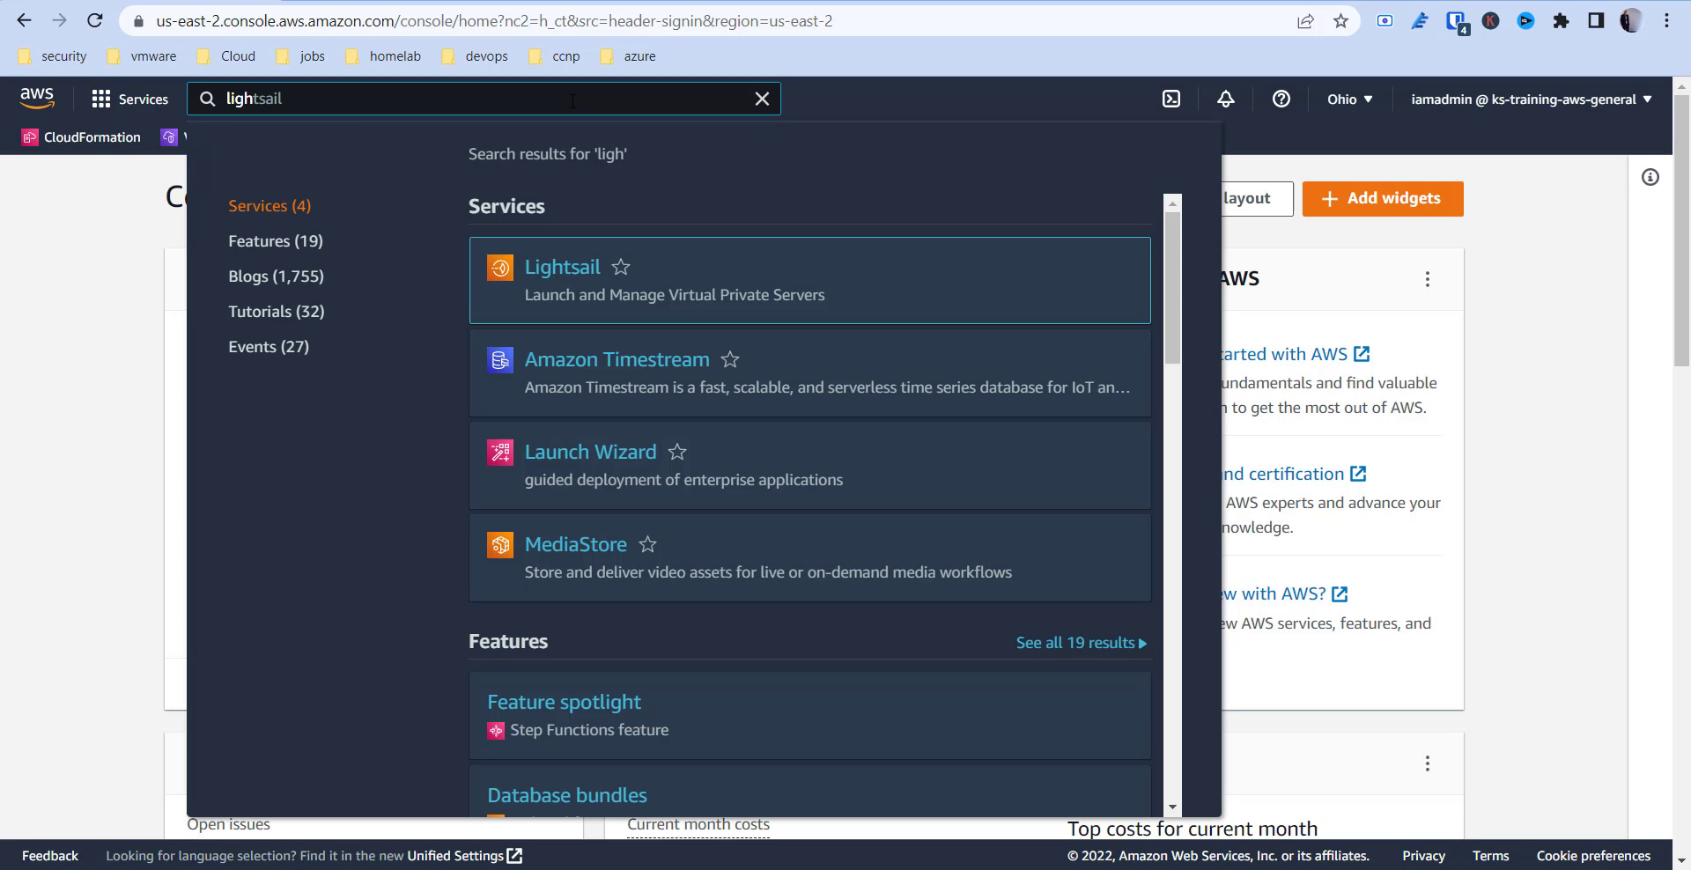
{"action": "mouse_move", "coordinate": [809, 280]}
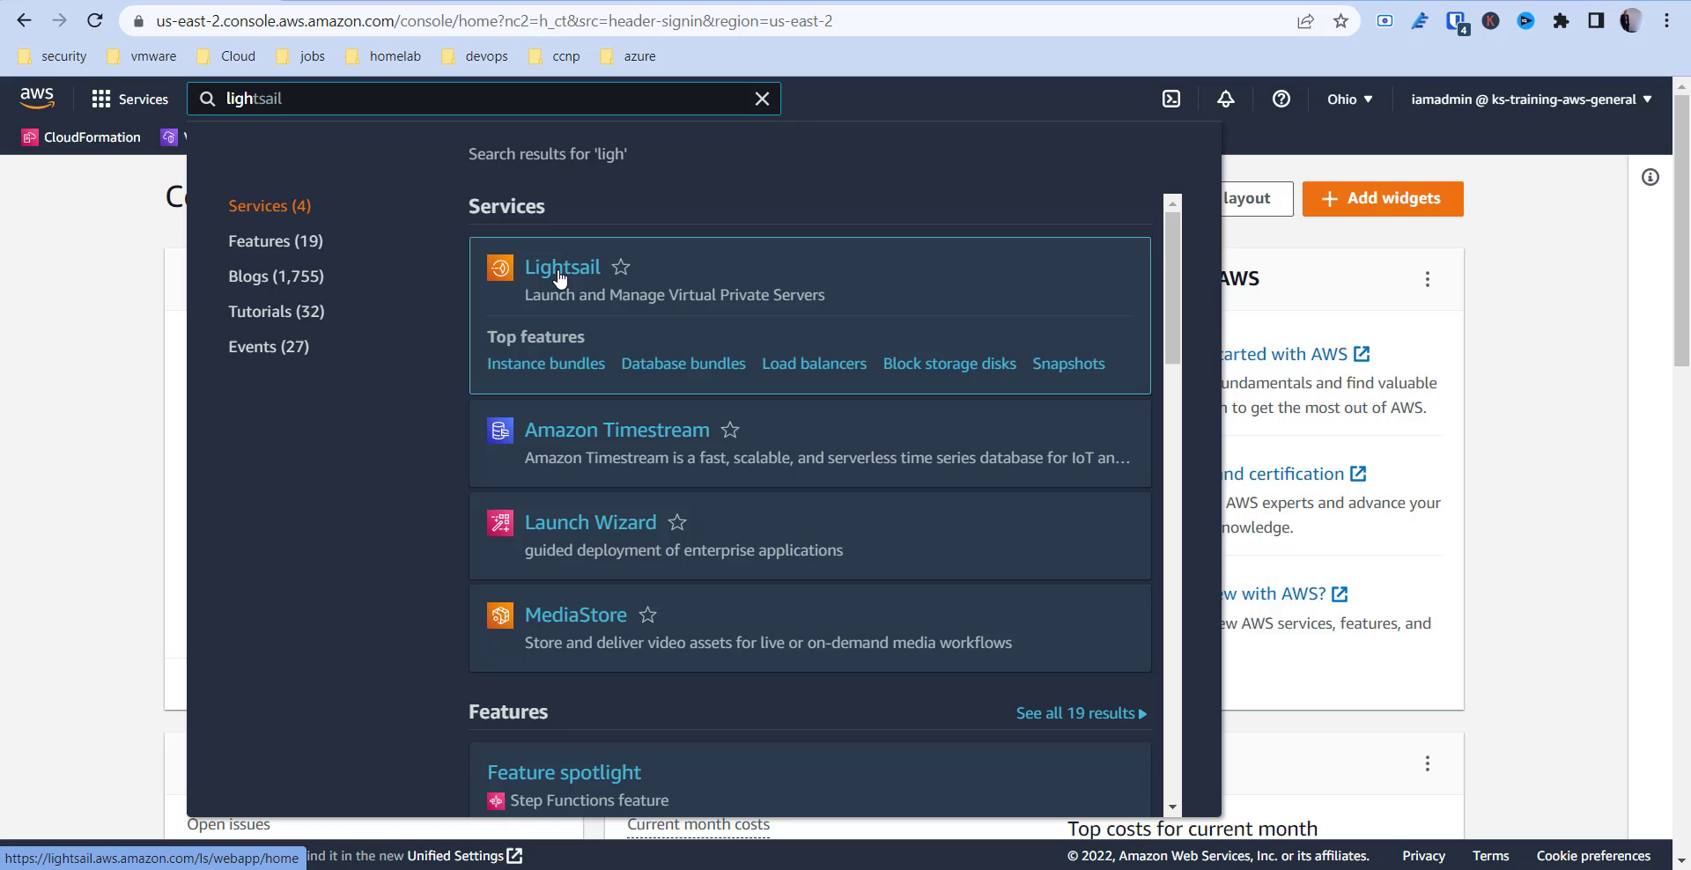
{"action": "left_click", "coordinate": [559, 275]}
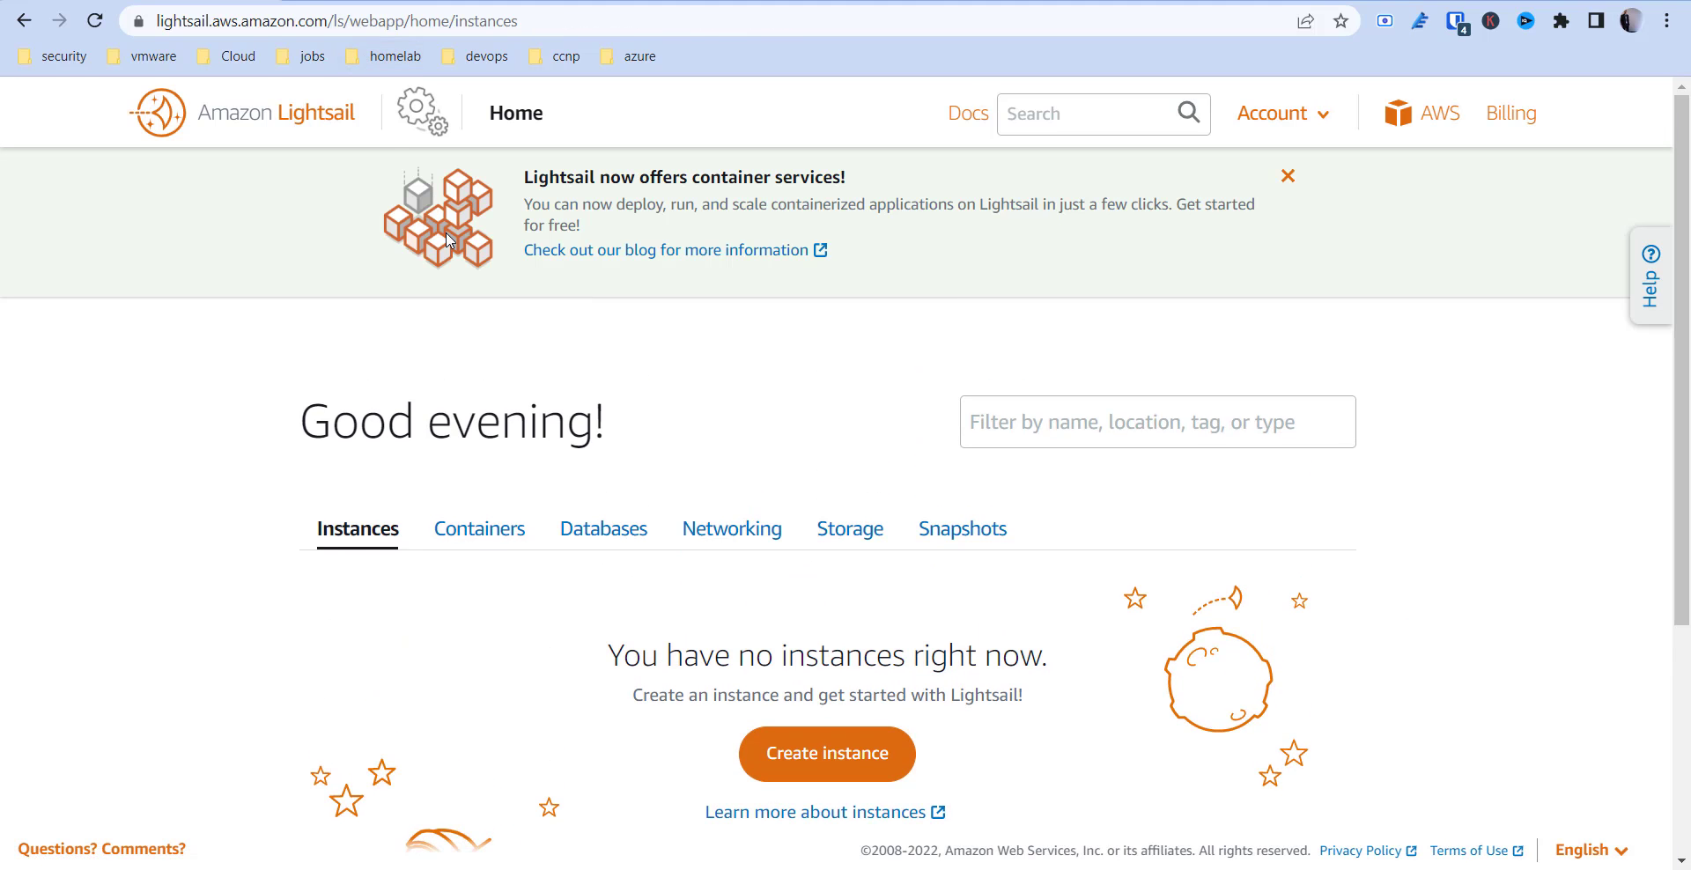
Dismiss the 'Lightsail now offers container services' banner on the Instances home page.
{"action": "left_click", "coordinate": [1290, 181]}
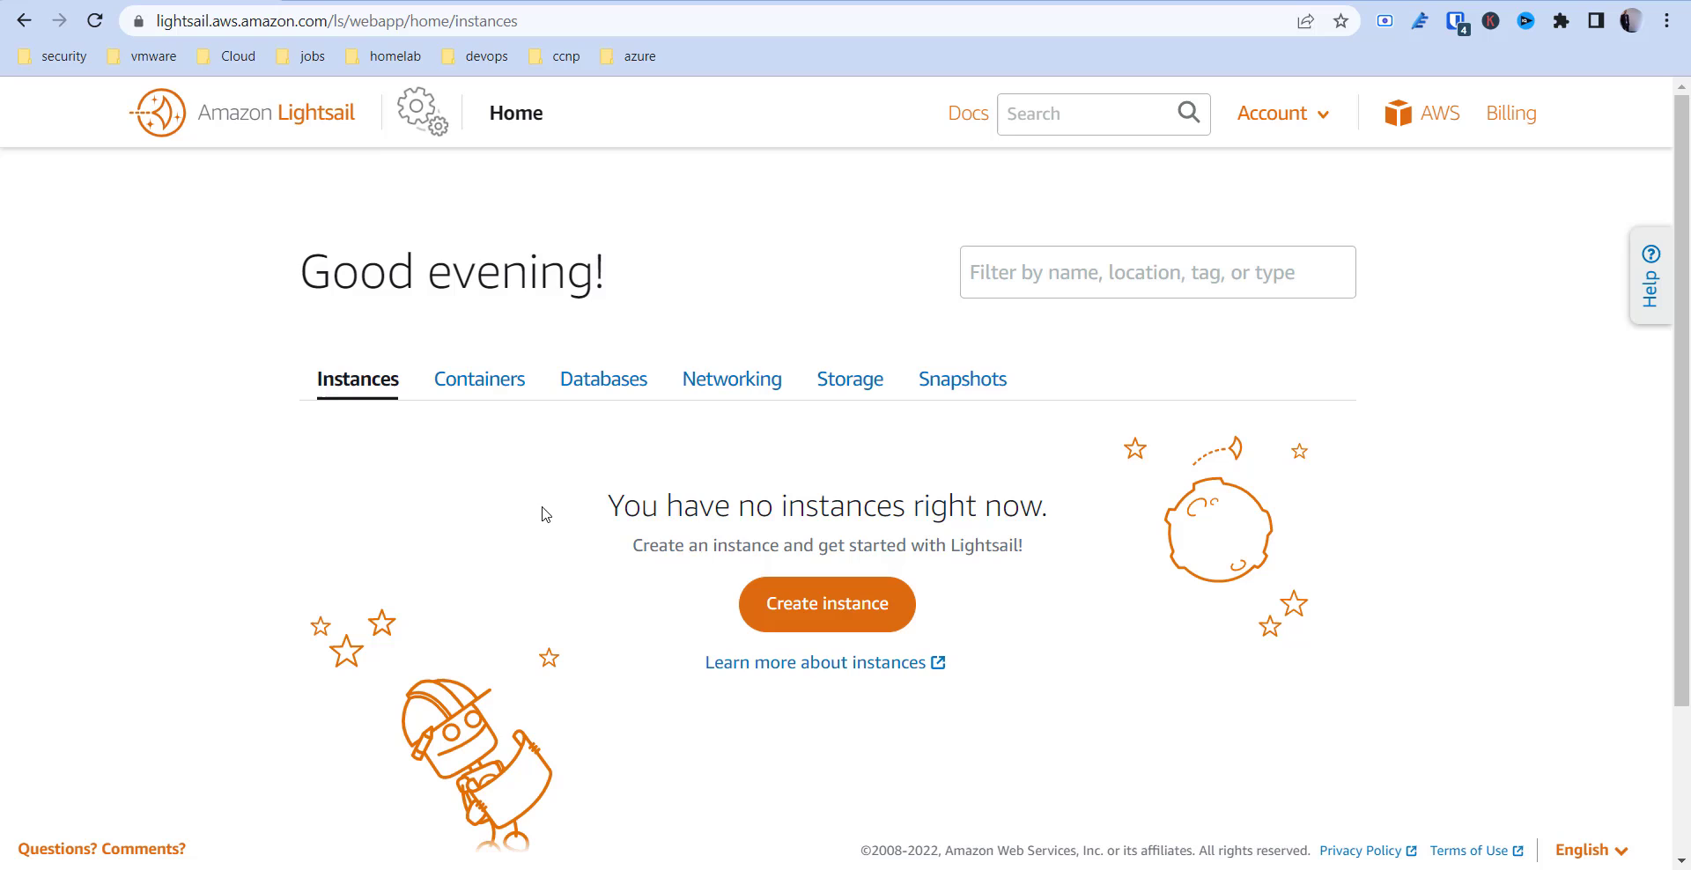
{"action": "scroll", "coordinate": [523, 491], "scroll_direction": "down", "scroll_amount": 1}
{"action": "scroll", "coordinate": [523, 491], "scroll_direction": "down", "scroll_amount": 1}
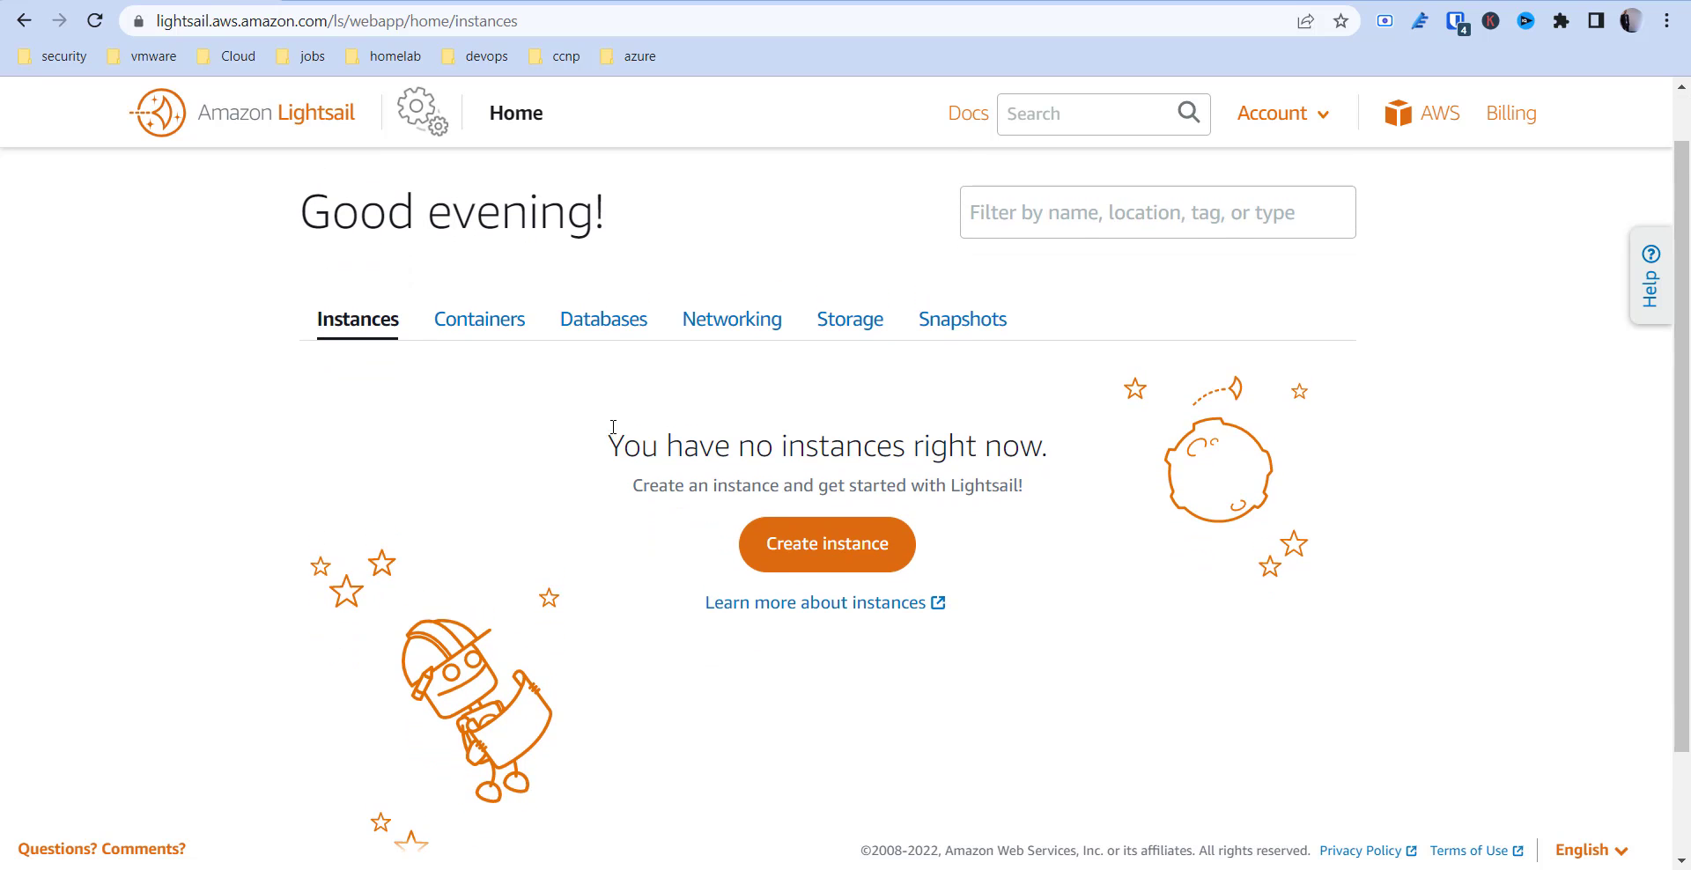
Start creating a new instance and reveal the AWS Region choices, with Ohio (us-east-2) selected.
{"action": "left_click", "coordinate": [811, 550]}
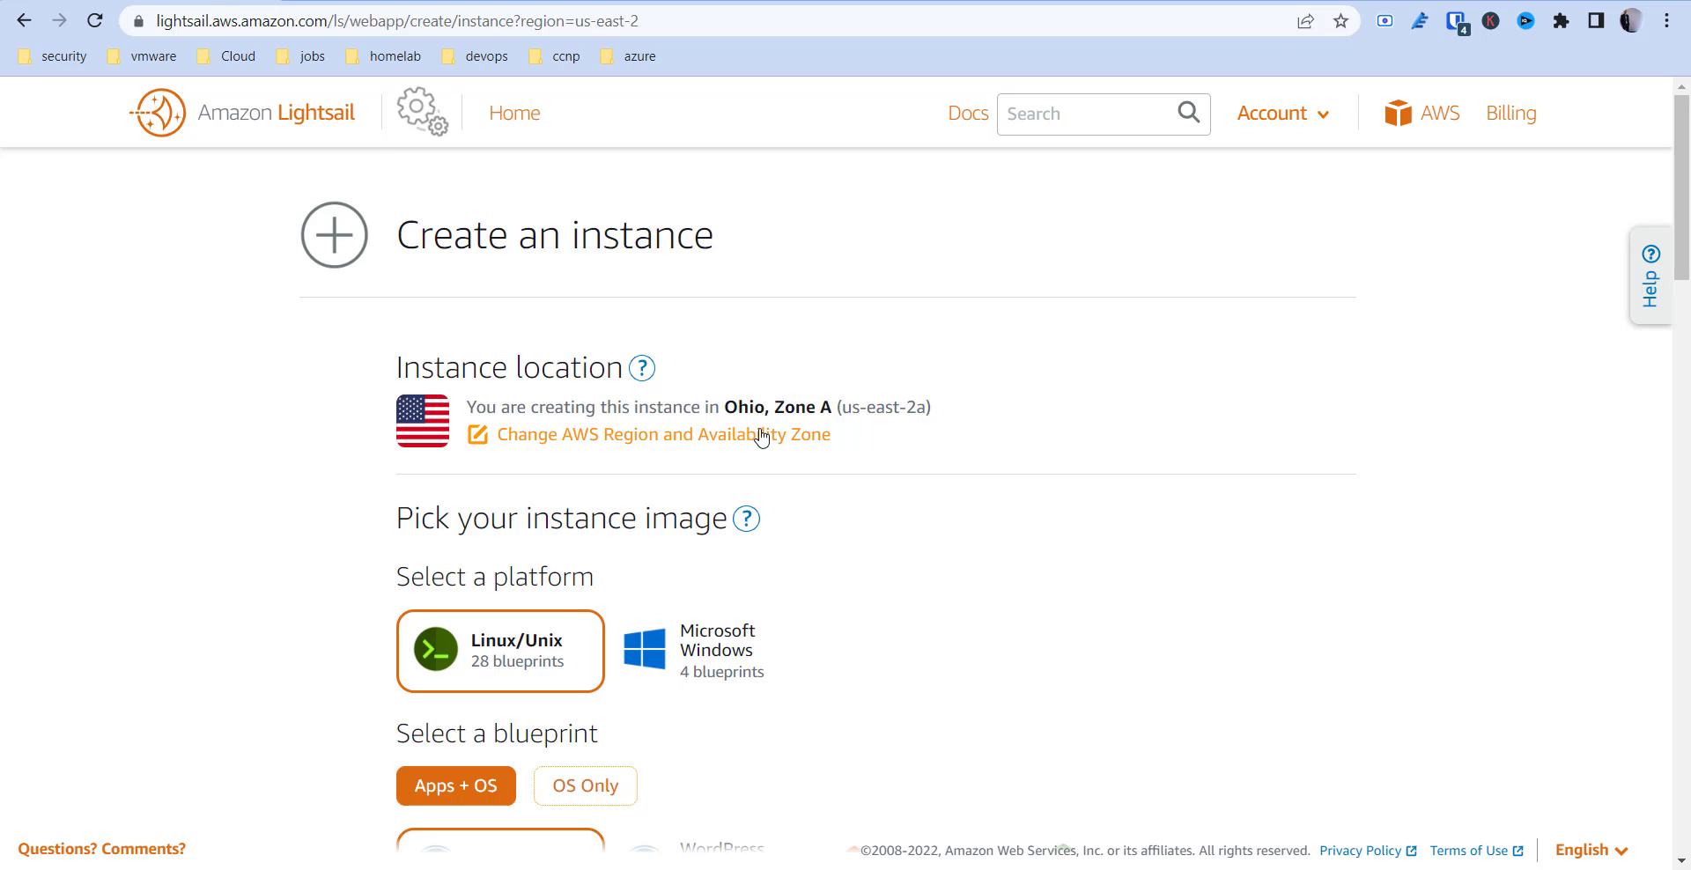
{"action": "left_click_drag", "start_coordinate": [726, 406], "coordinate": [797, 406]}
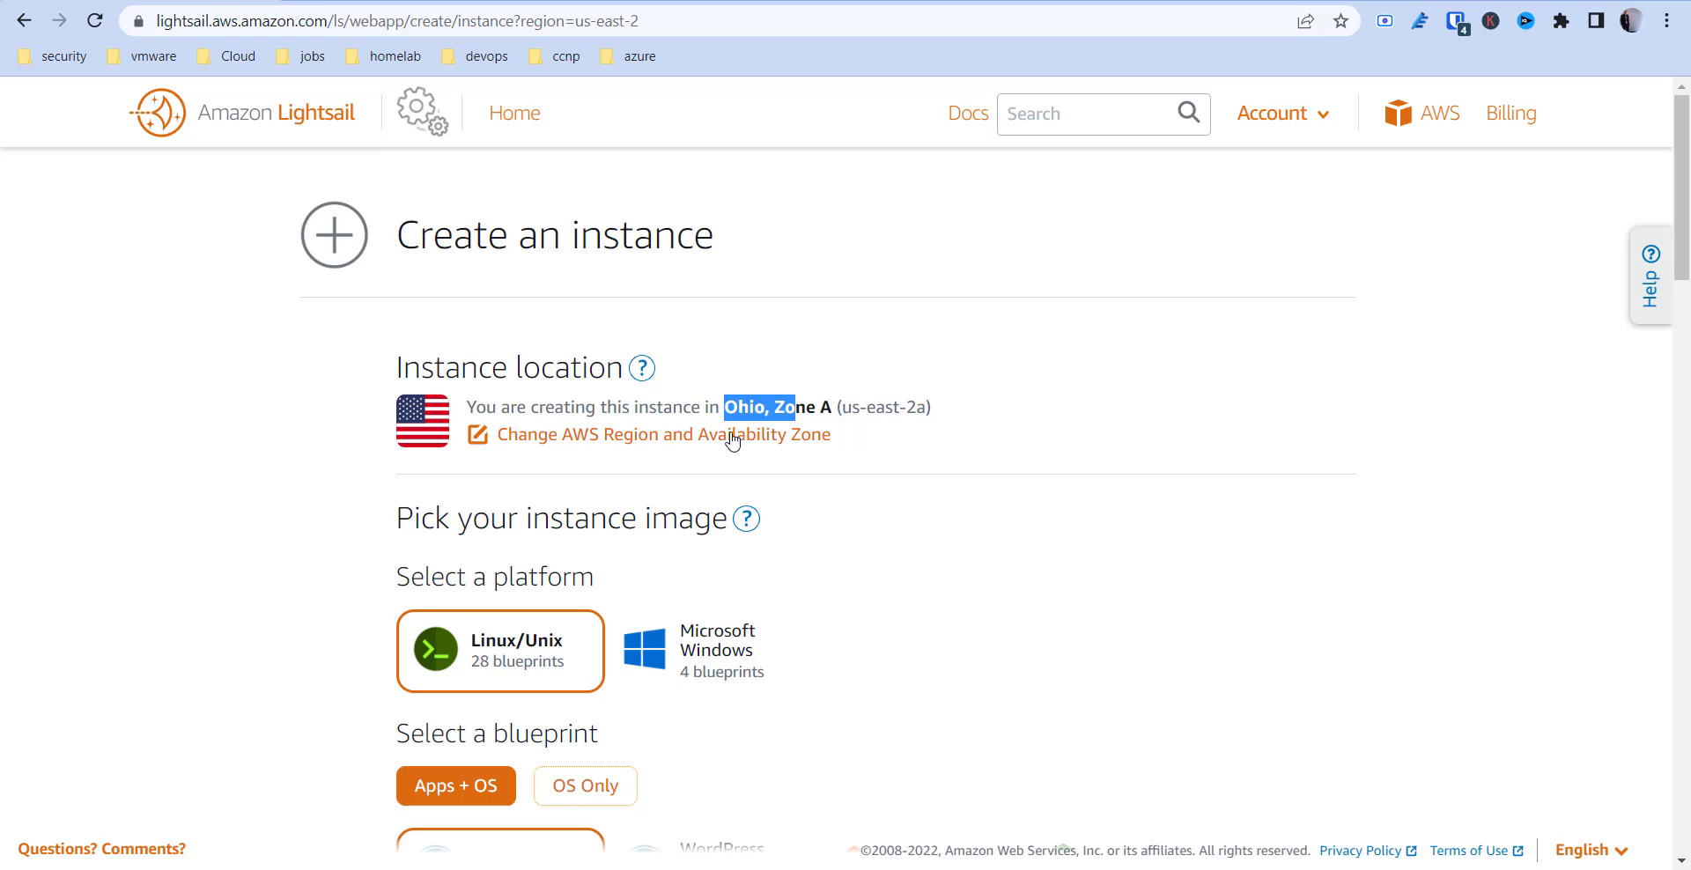
{"action": "left_click", "coordinate": [623, 437]}
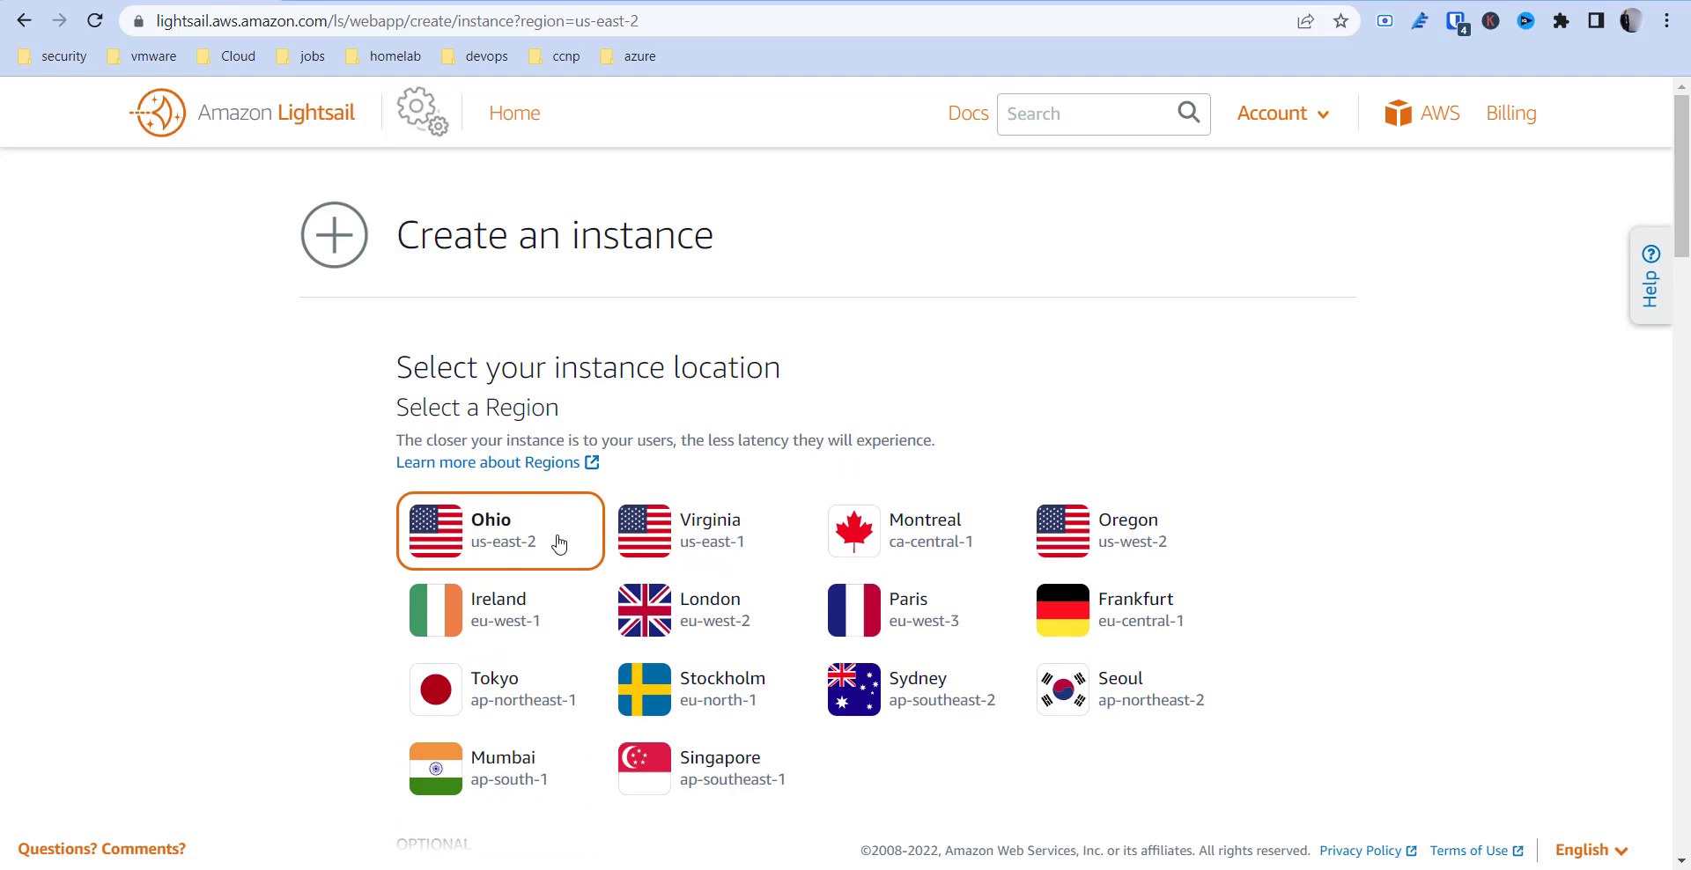
{"action": "scroll", "coordinate": [547, 562], "scroll_direction": "down", "scroll_amount": 3}
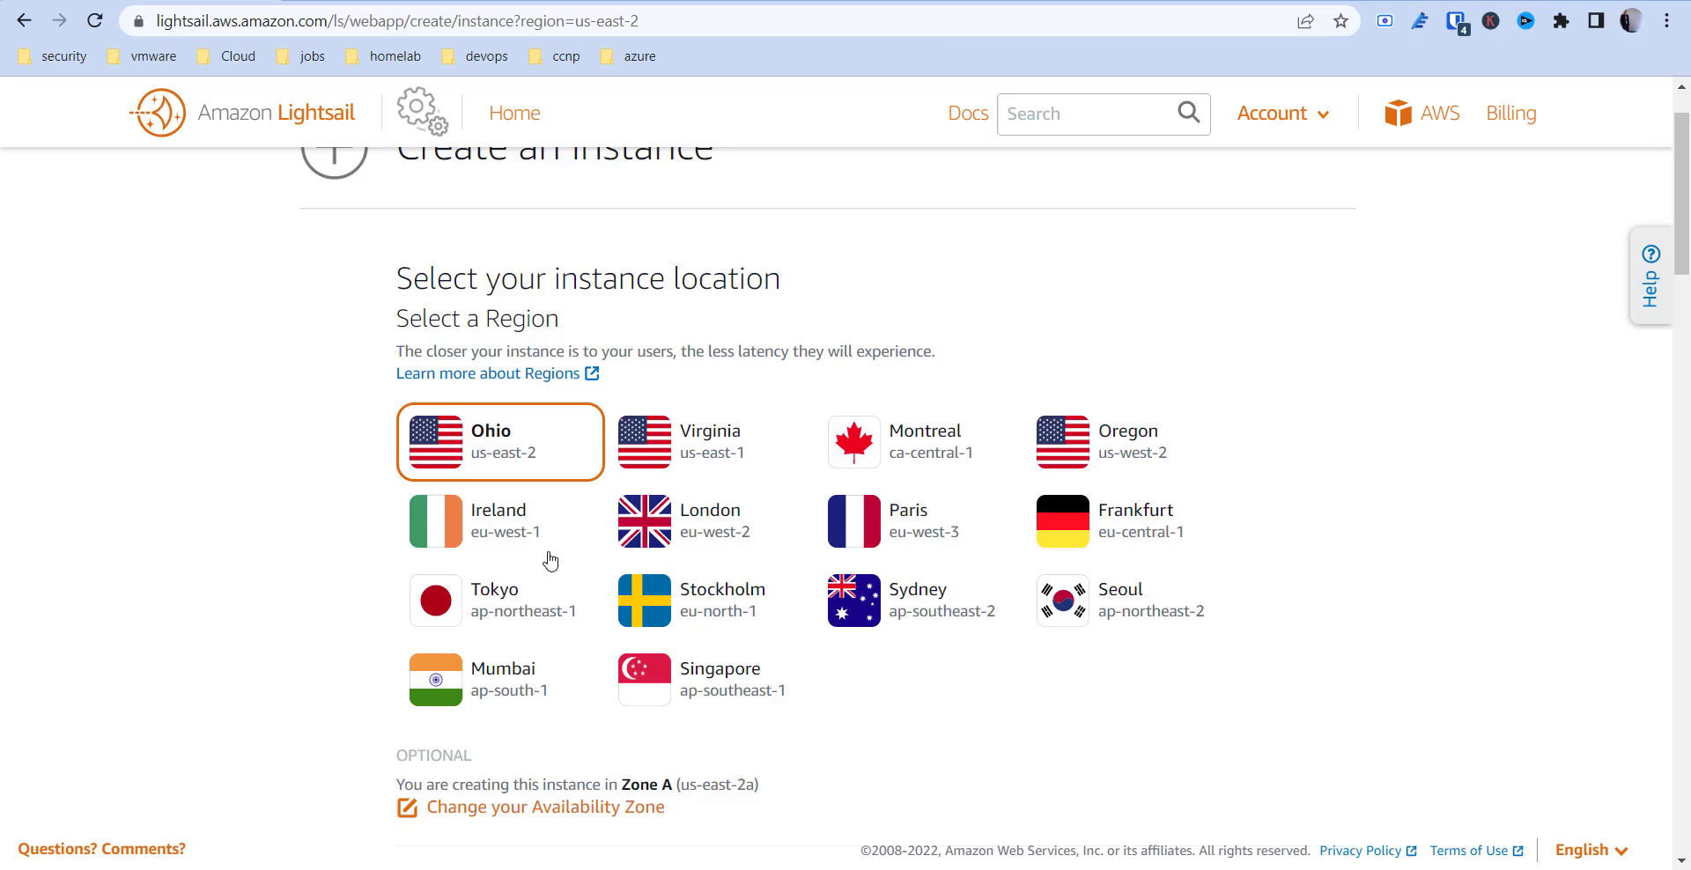
{"action": "scroll", "coordinate": [551, 559], "scroll_direction": "down", "scroll_amount": 3}
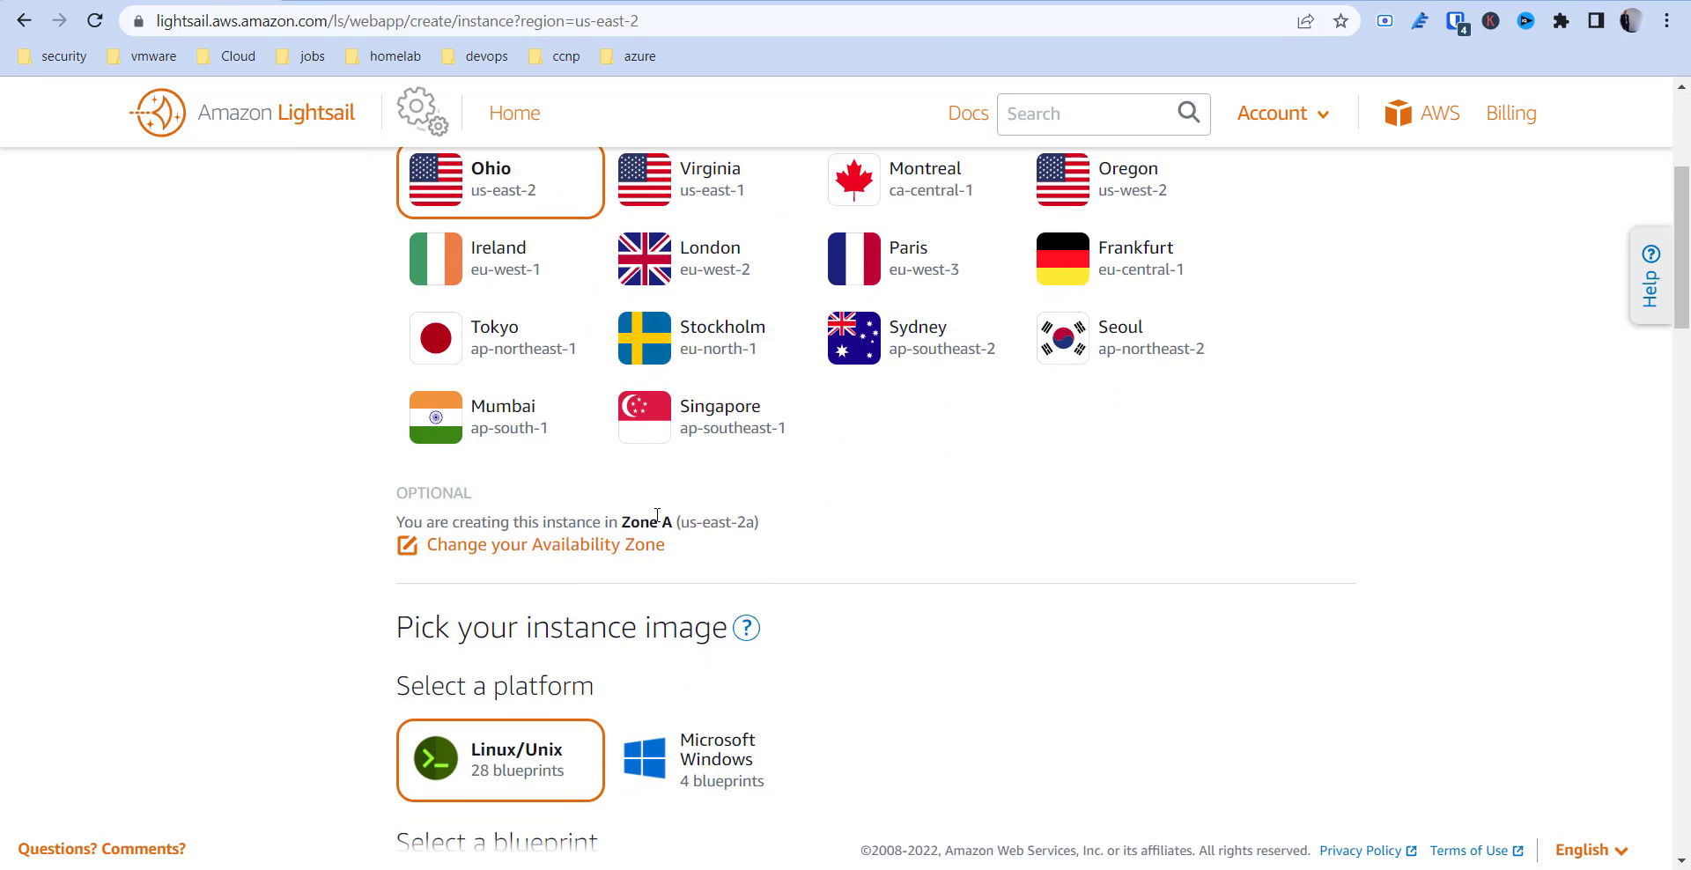
{"action": "scroll", "coordinate": [653, 482], "scroll_direction": "up", "scroll_amount": 1}
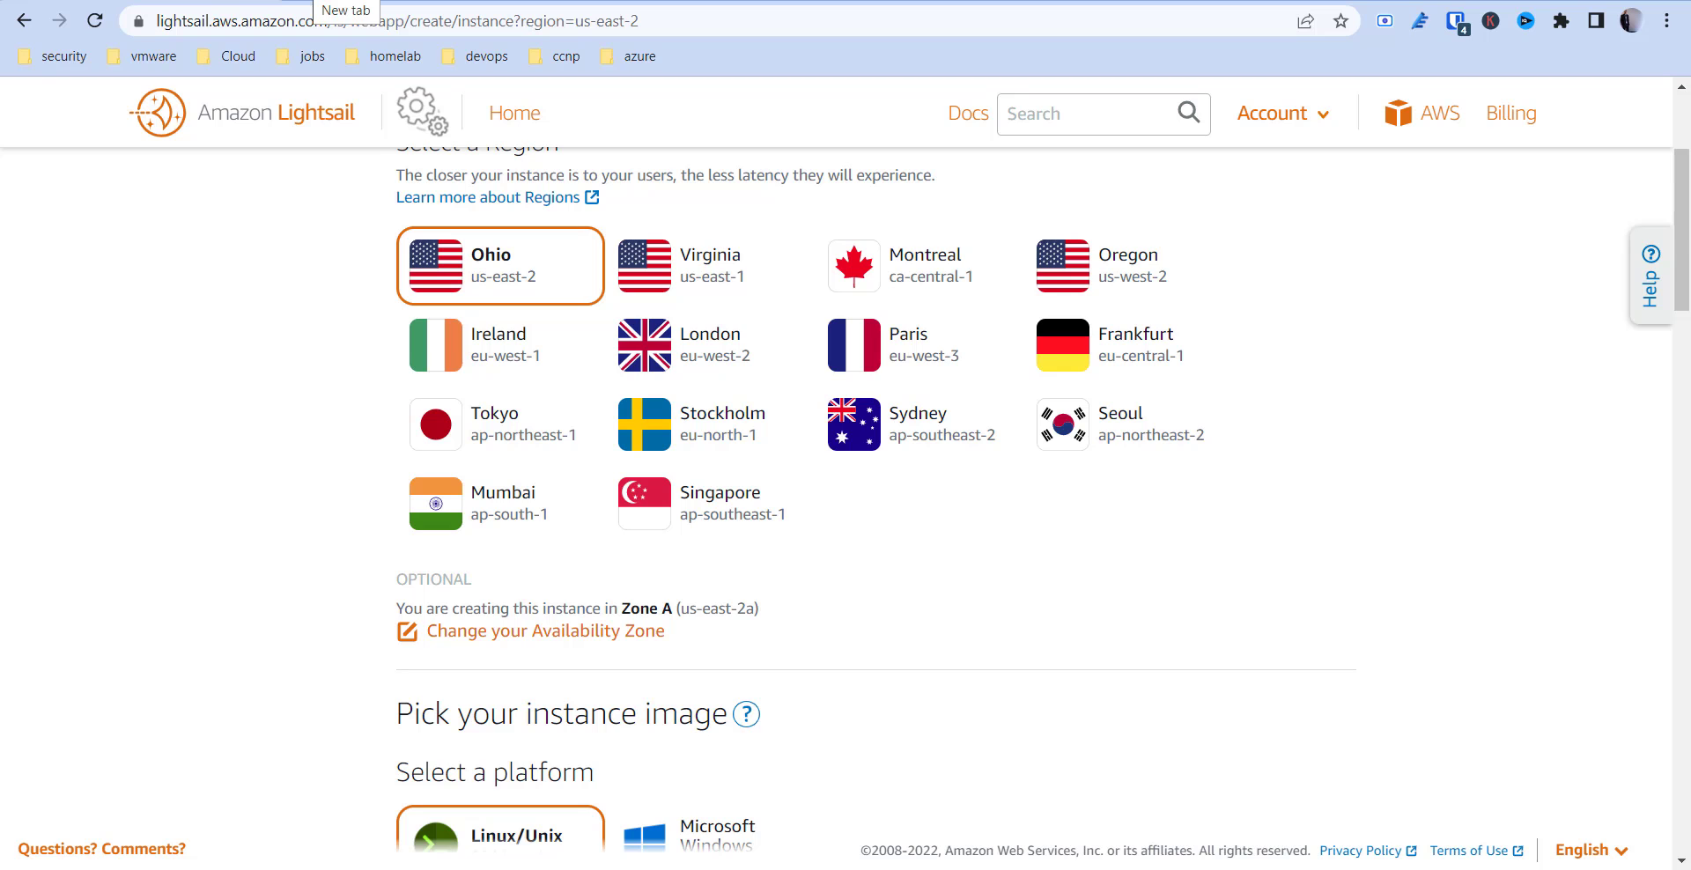
Reach the Amazon Lightsail pricing page in a new browser tab via a Google search.
{"action": "left_click", "coordinate": [346, 2]}
{"action": "type", "text": "am"}
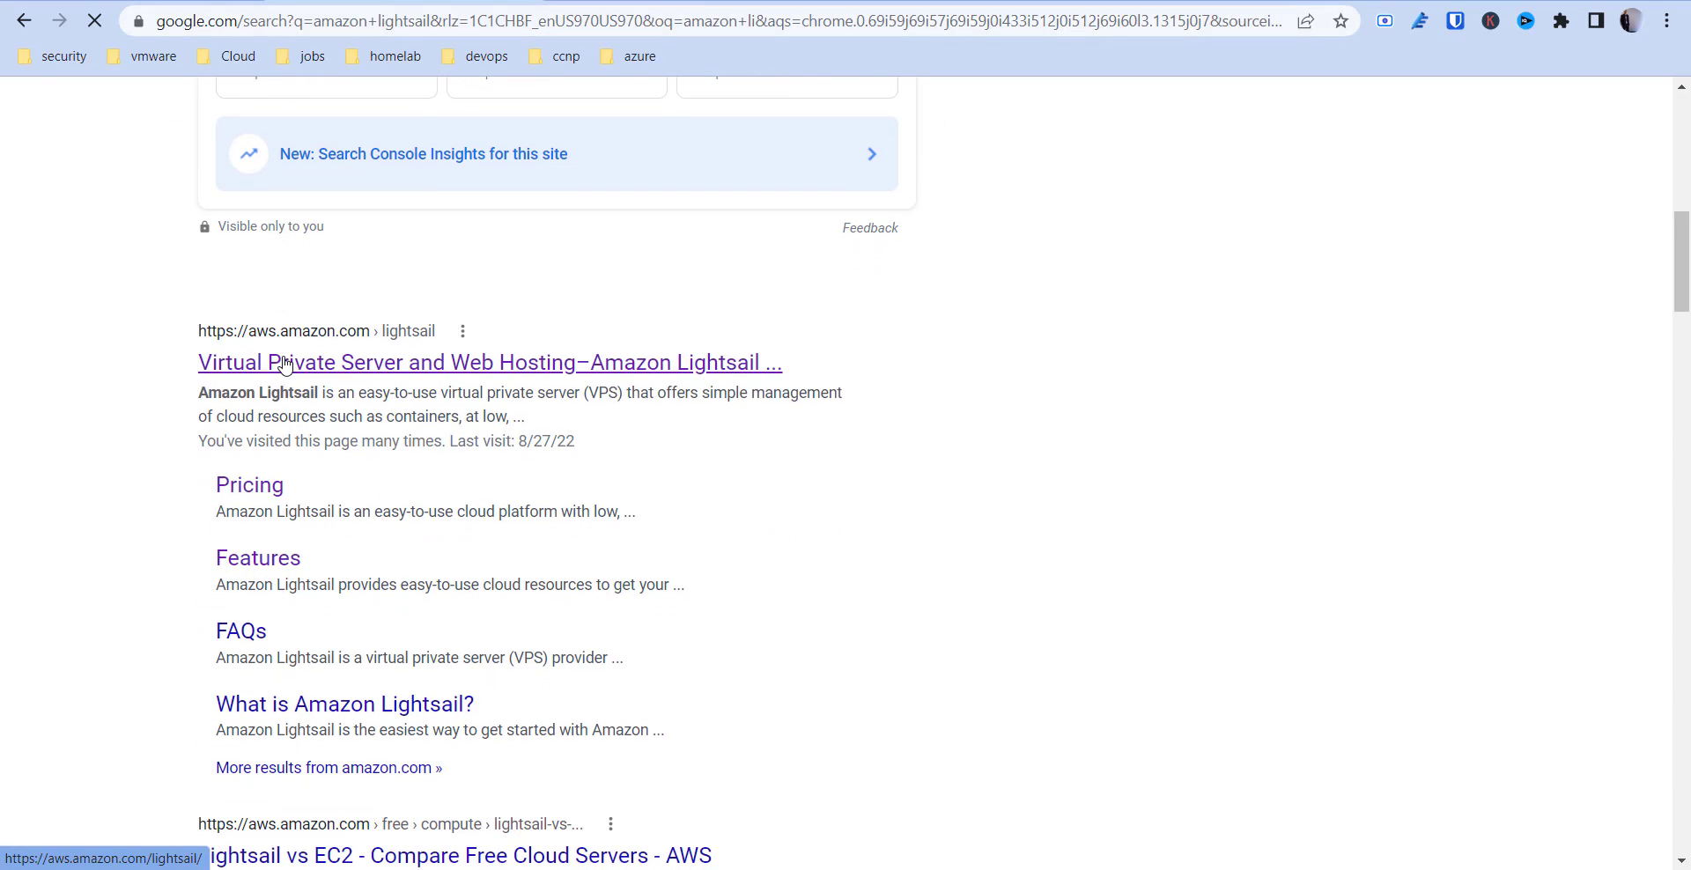
{"action": "left_click", "coordinate": [285, 364]}
{"action": "scroll", "coordinate": [472, 394], "scroll_direction": "down", "scroll_amount": 2}
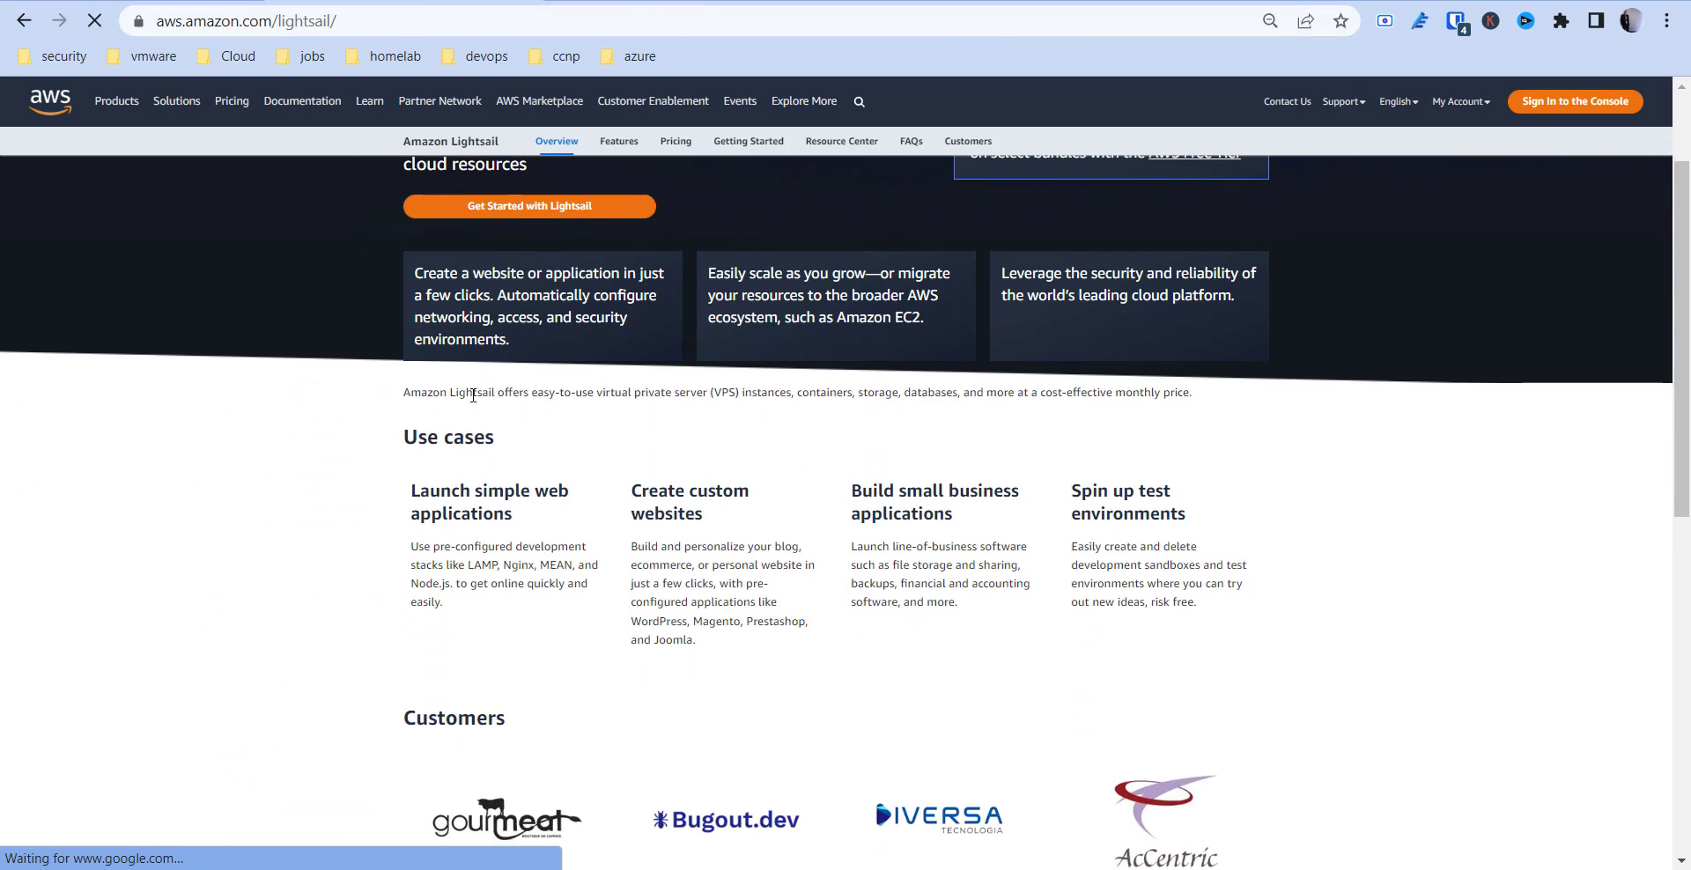
{"action": "scroll", "coordinate": [528, 264], "scroll_direction": "up", "scroll_amount": 2}
{"action": "left_click", "coordinate": [675, 140]}
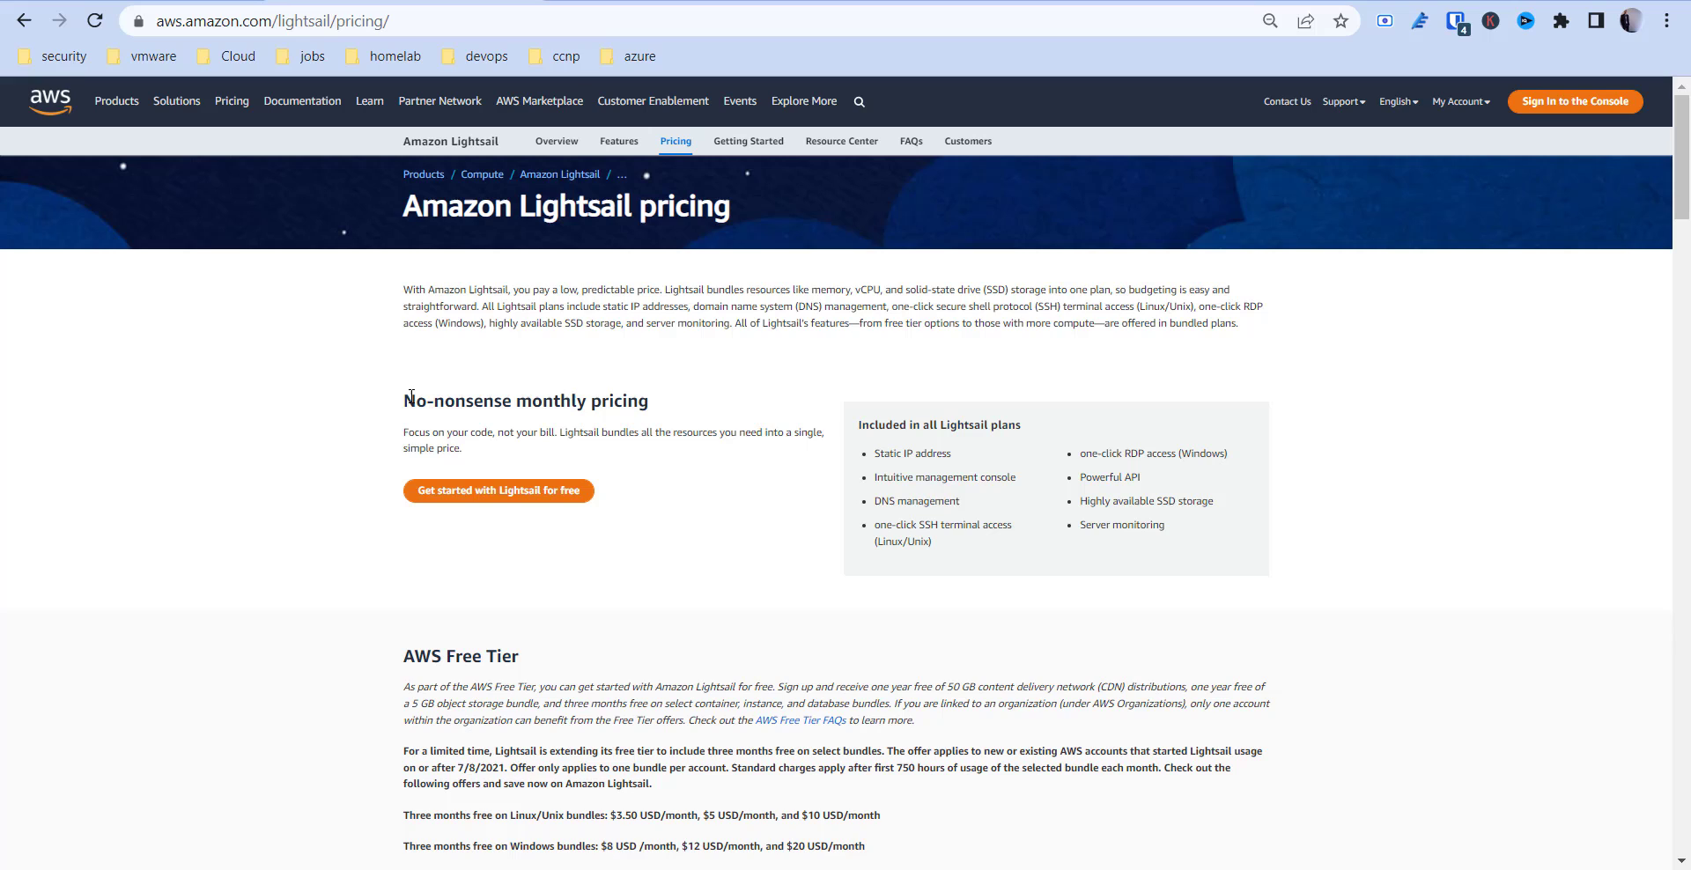
Review the monthly pricing, static IP and SSH terminal access plan features, then return to instance setup.
{"action": "left_click_drag", "start_coordinate": [404, 400], "coordinate": [653, 401]}
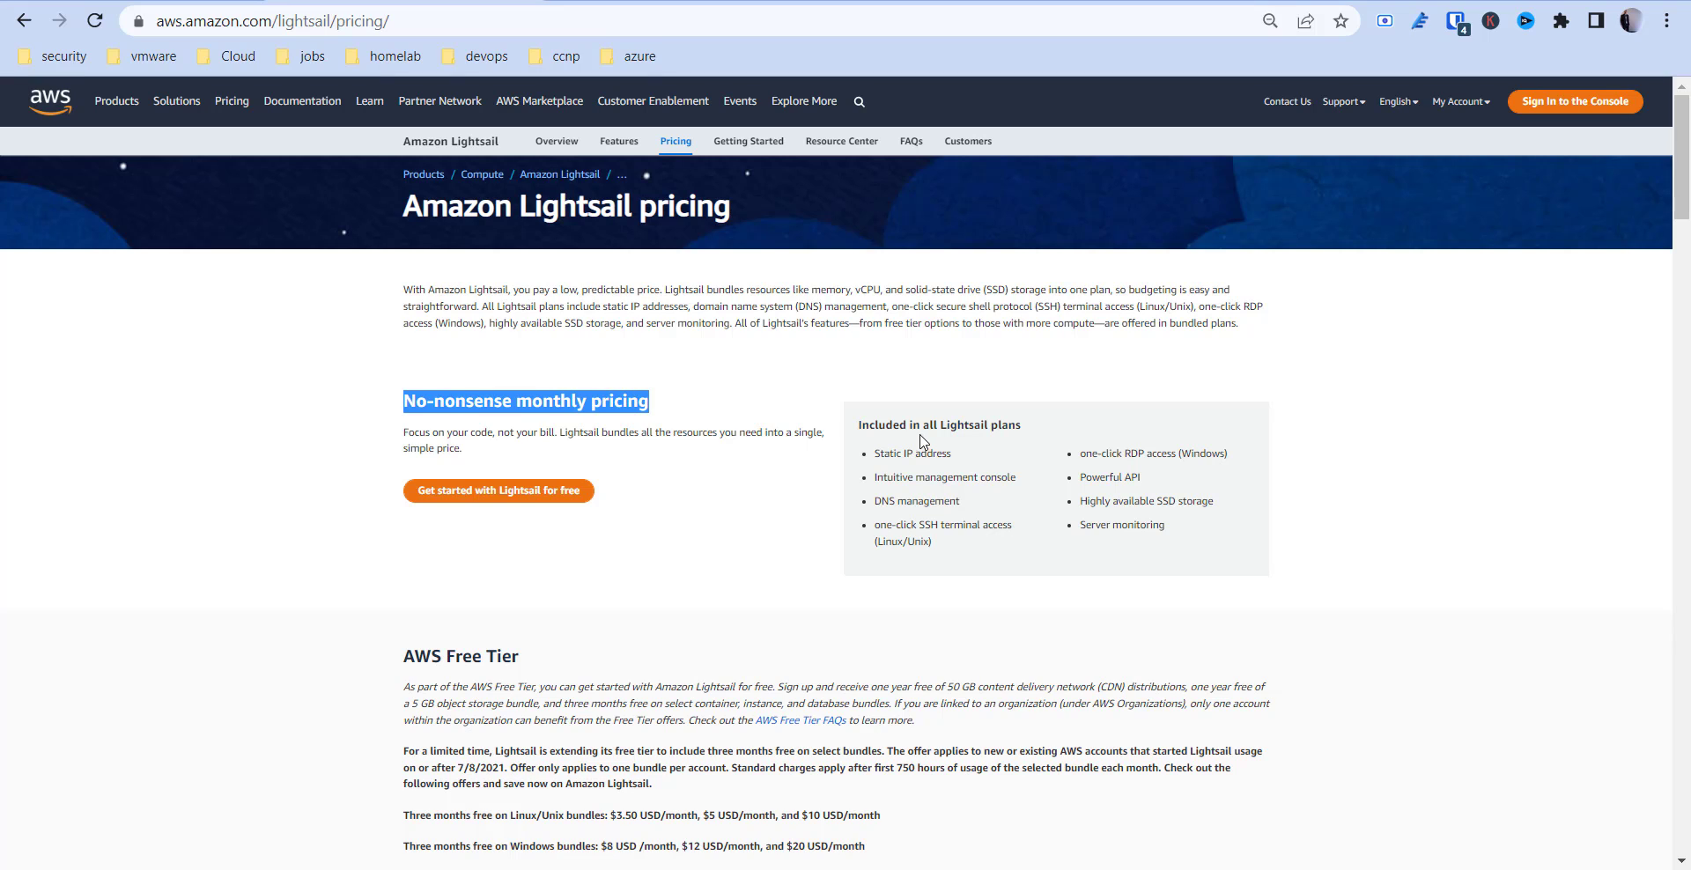
{"action": "left_click_drag", "start_coordinate": [902, 453], "coordinate": [948, 477]}
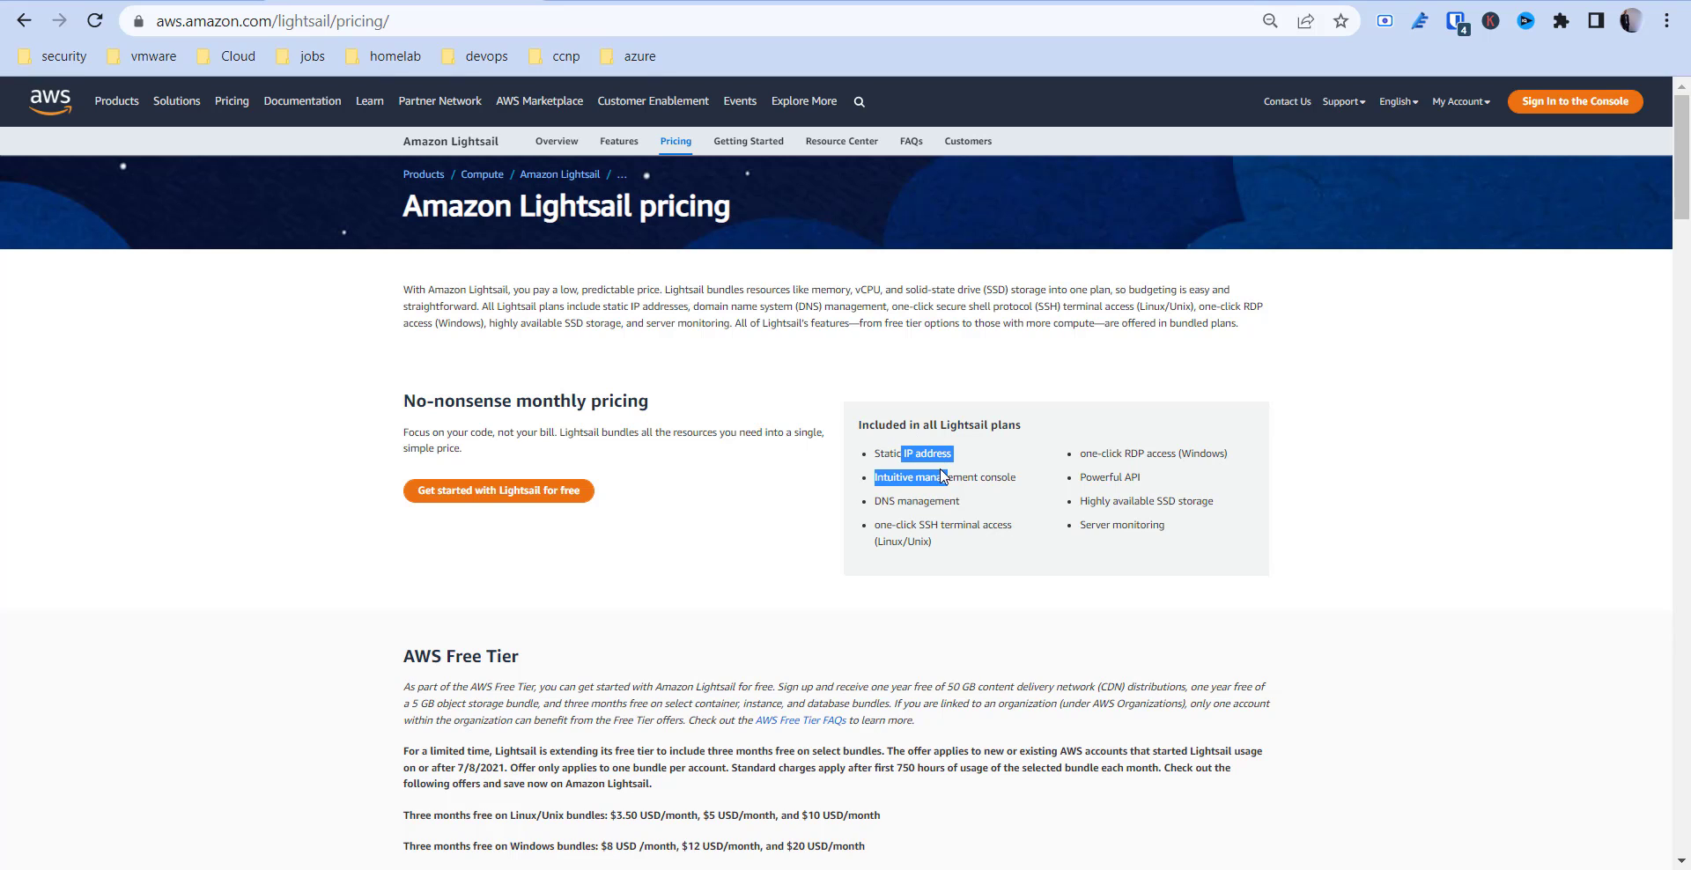
{"action": "left_click", "coordinate": [952, 480]}
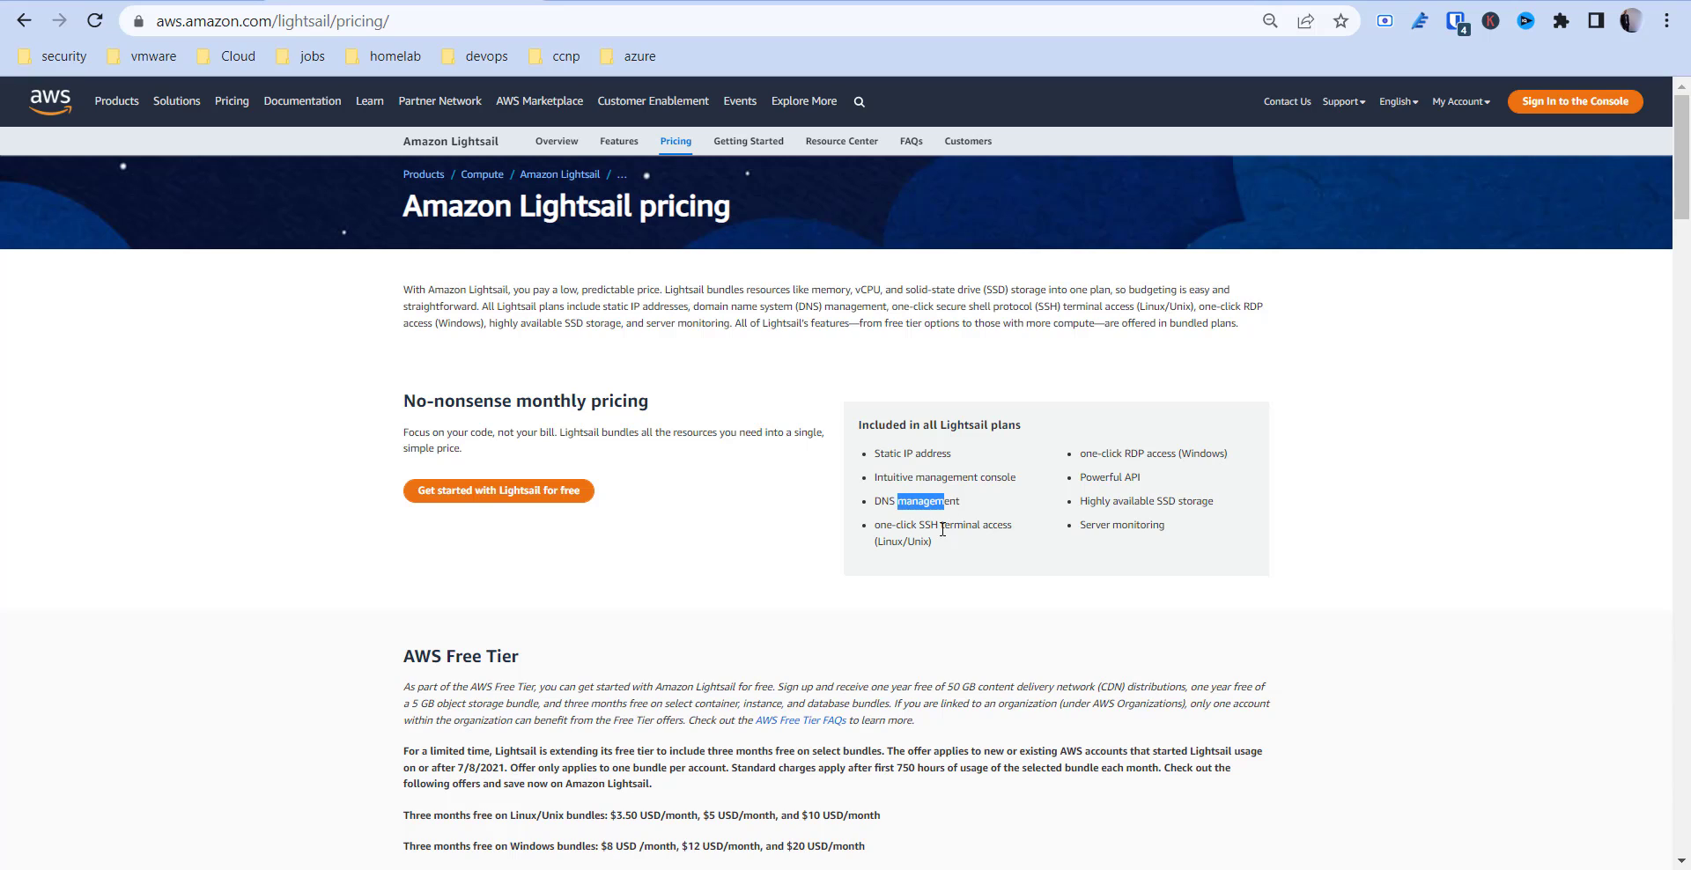
{"action": "left_click_drag", "start_coordinate": [915, 525], "coordinate": [949, 558]}
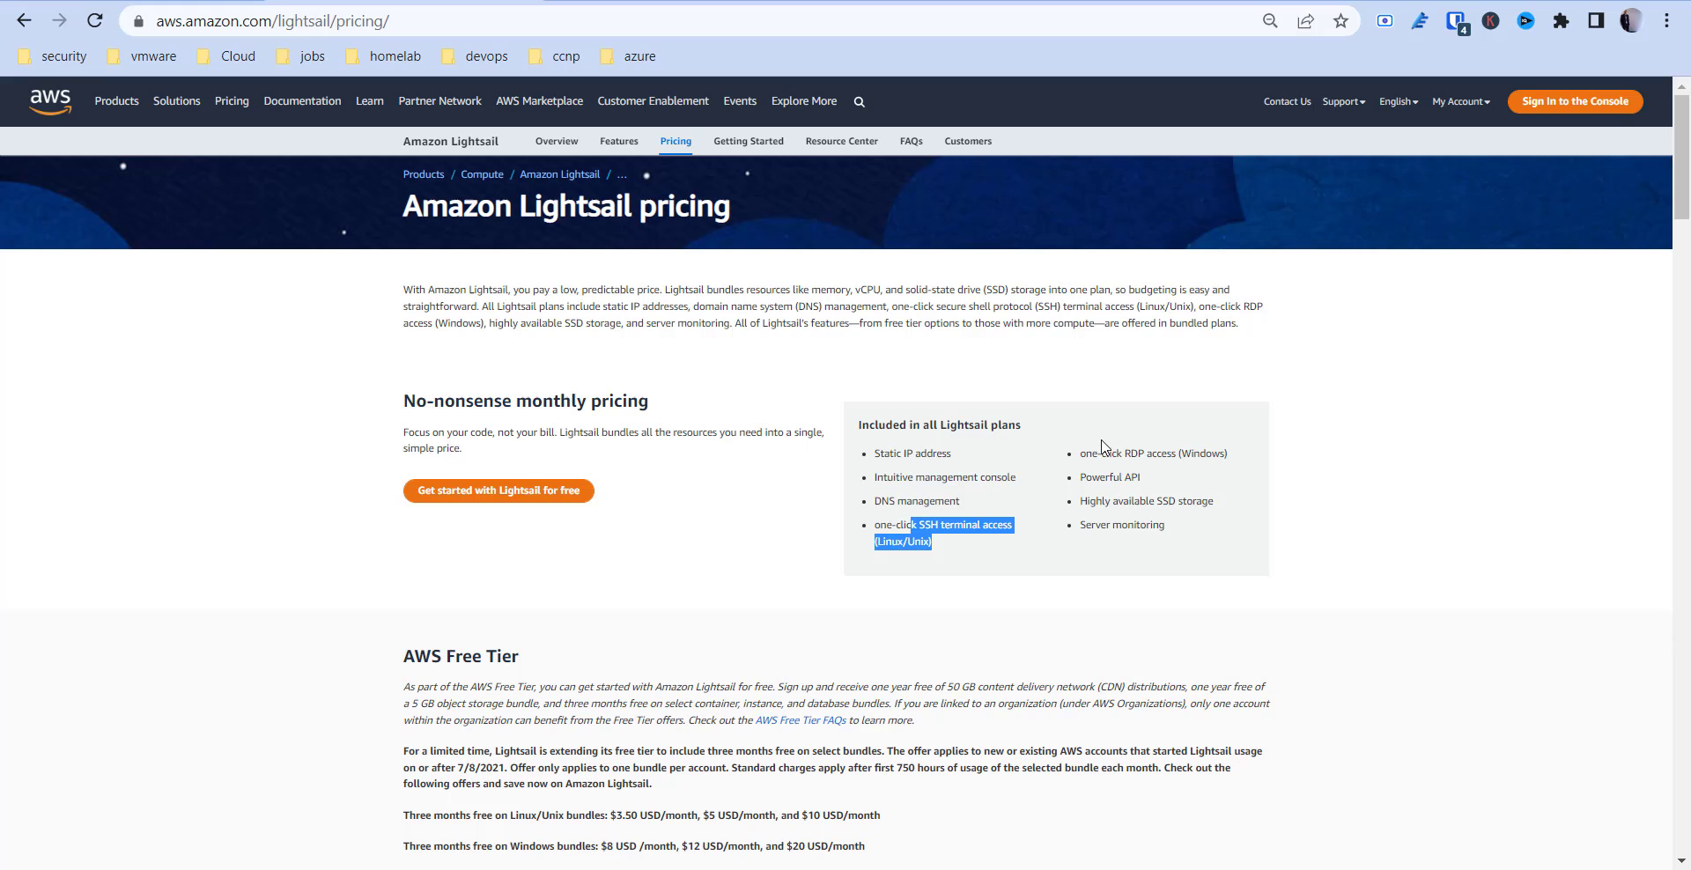
{"action": "scroll", "coordinate": [484, 652], "scroll_direction": "down", "scroll_amount": 3}
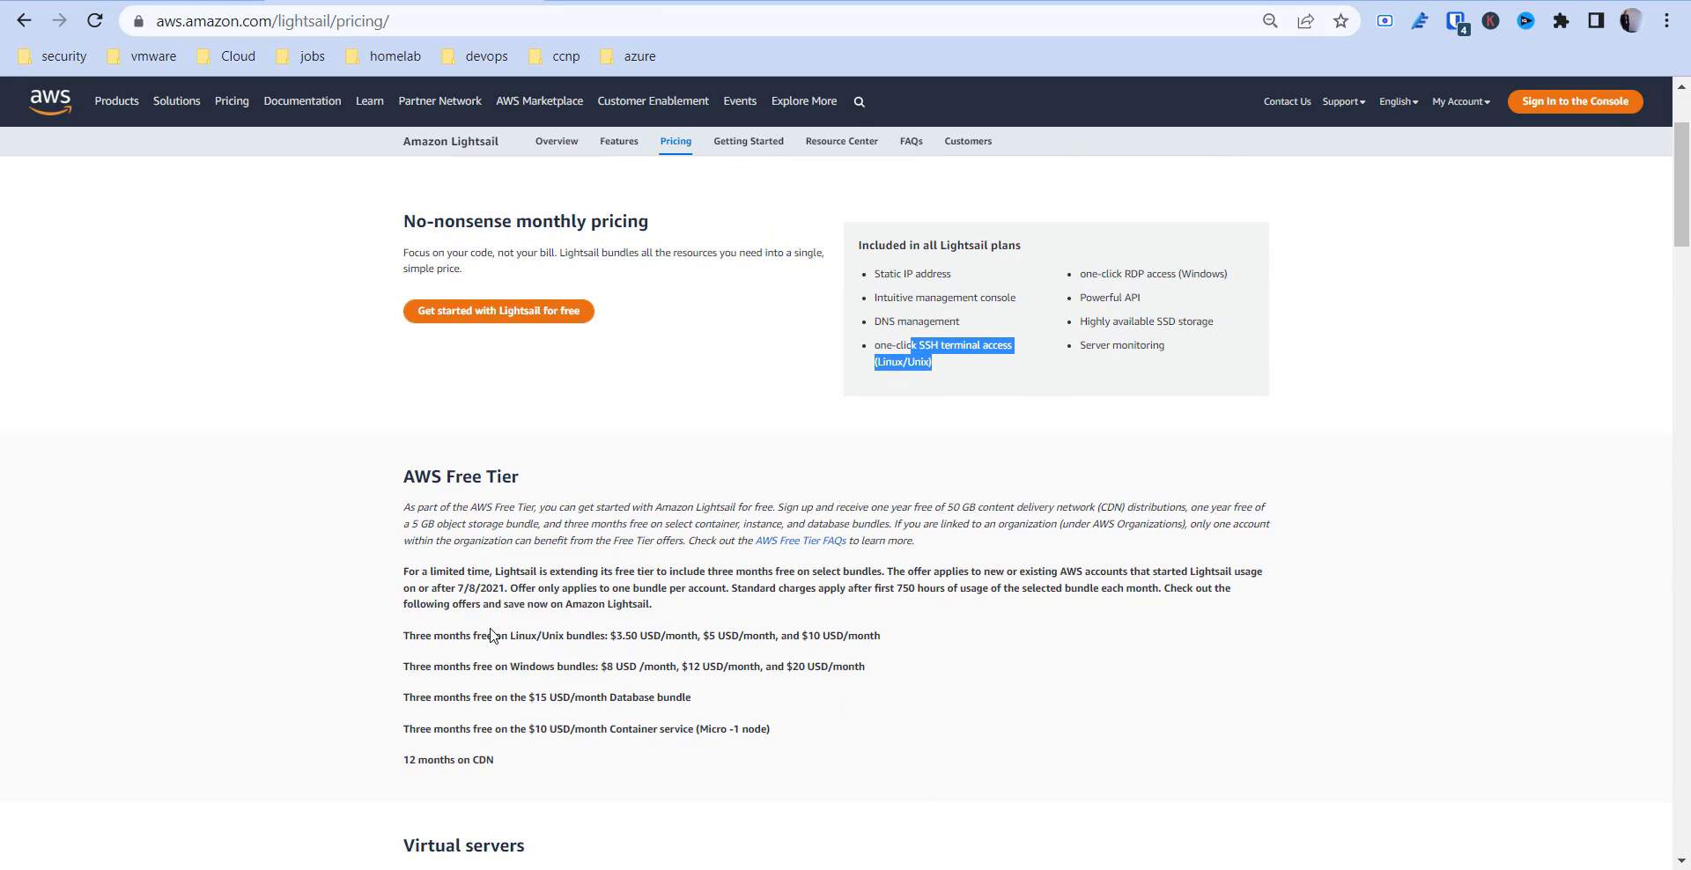
{"action": "left_click", "coordinate": [212, 4]}
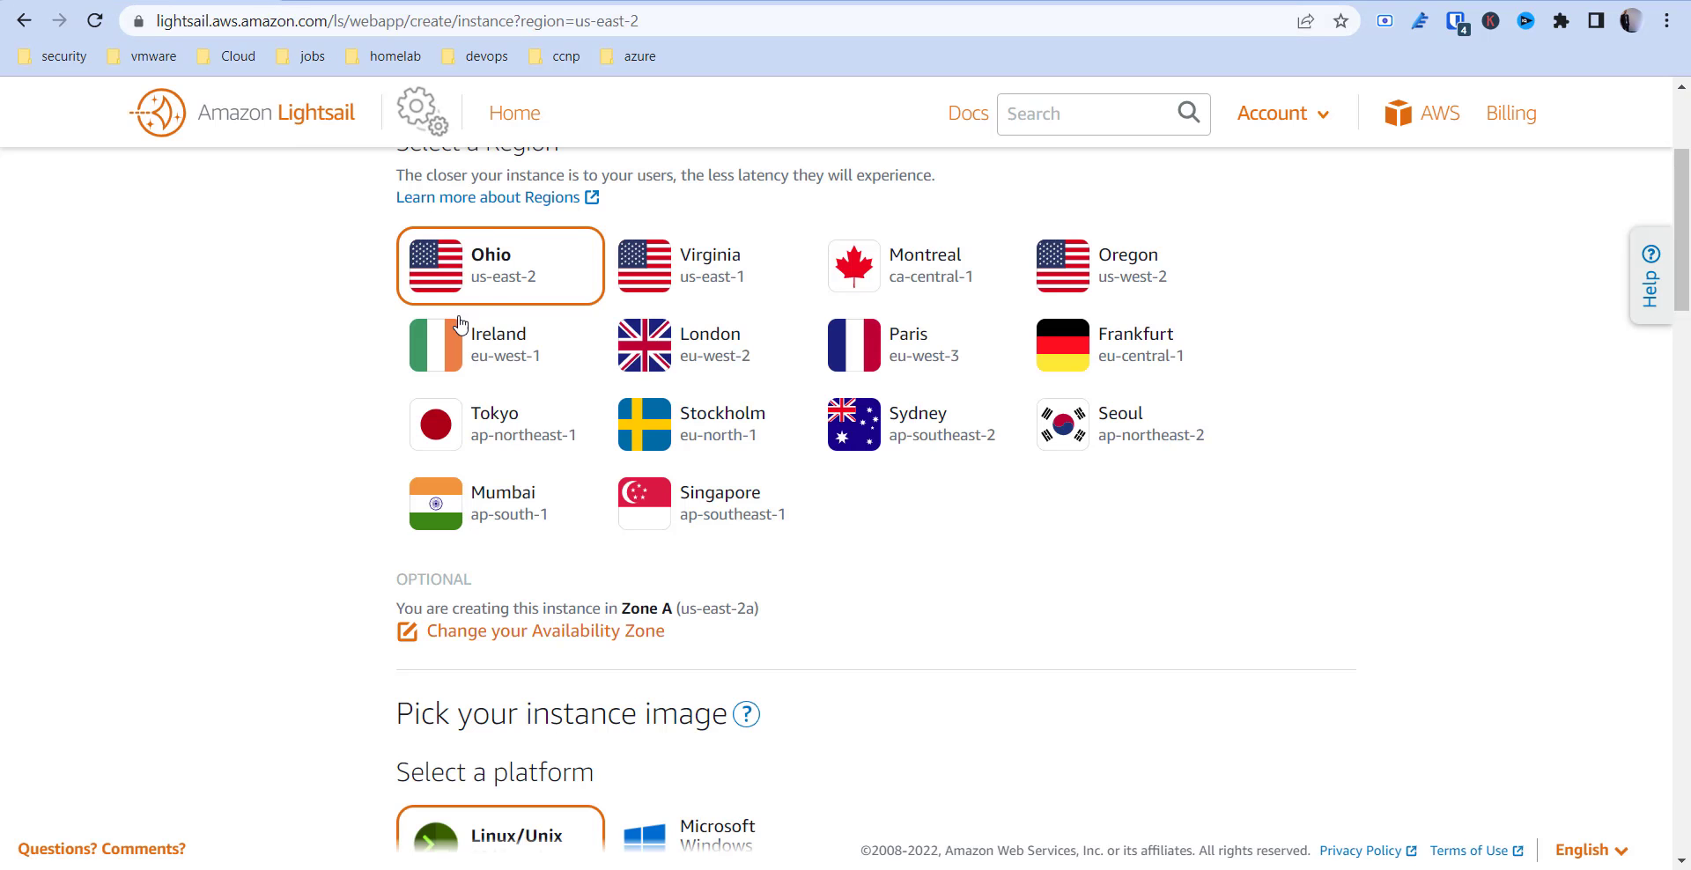
{"action": "scroll", "coordinate": [382, 625], "scroll_direction": "down", "scroll_amount": 1}
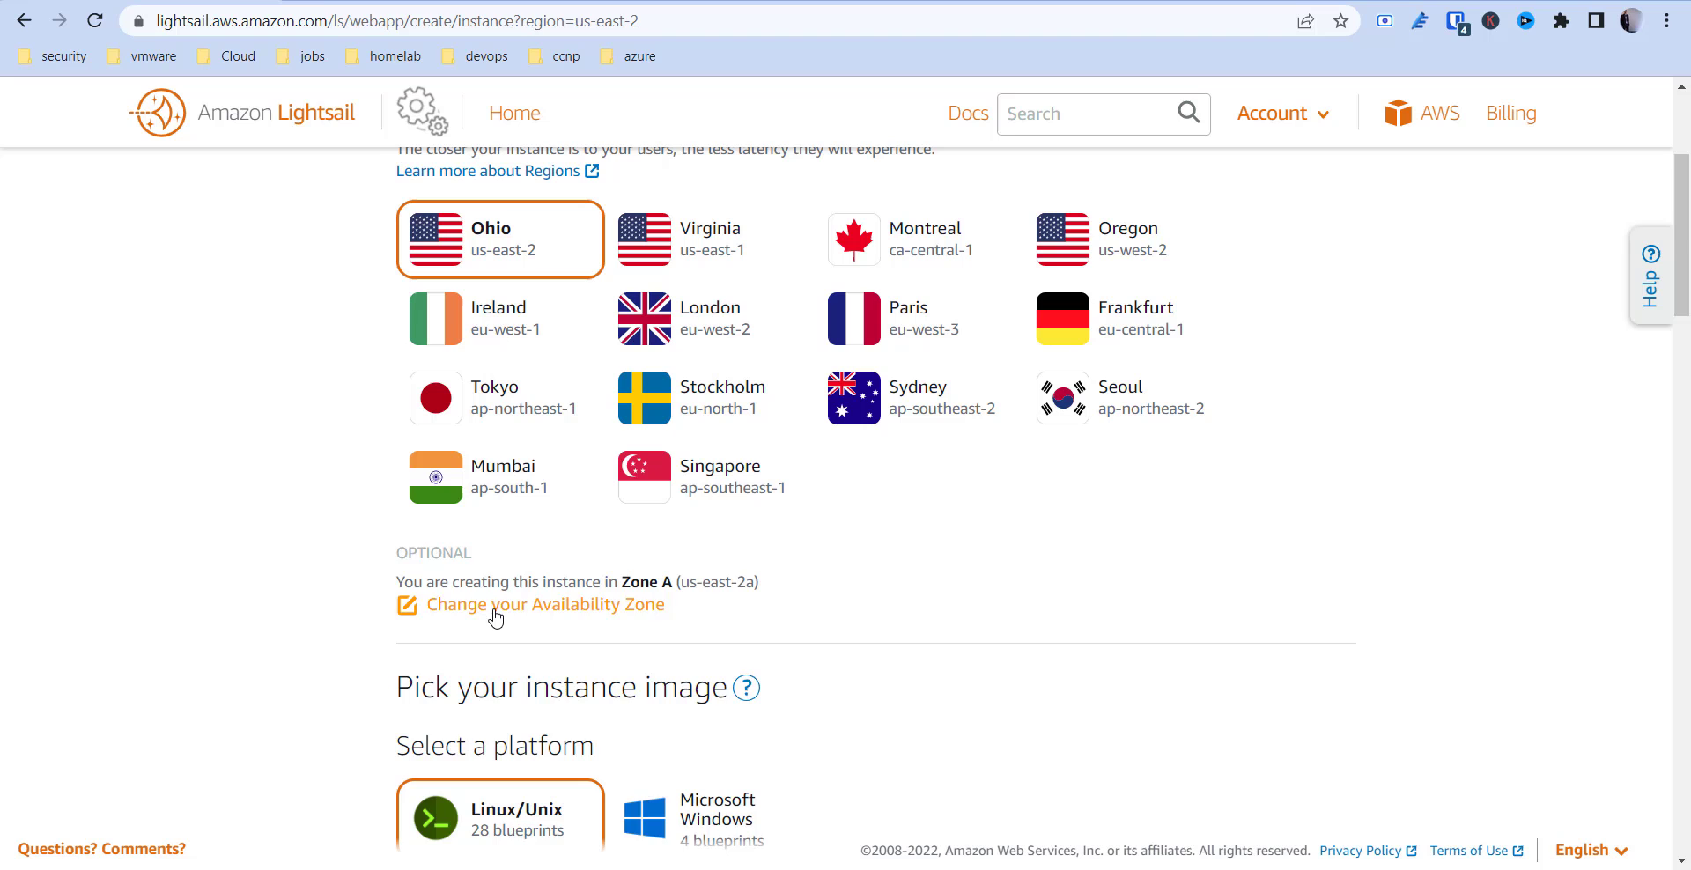
Show the Ohio availability zone choices with Zone A (us-east-2a) selected.
{"action": "left_click", "coordinate": [491, 606]}
{"action": "double_click", "coordinate": [494, 644]}
{"action": "scroll", "coordinate": [495, 644], "scroll_direction": "down", "scroll_amount": 1}
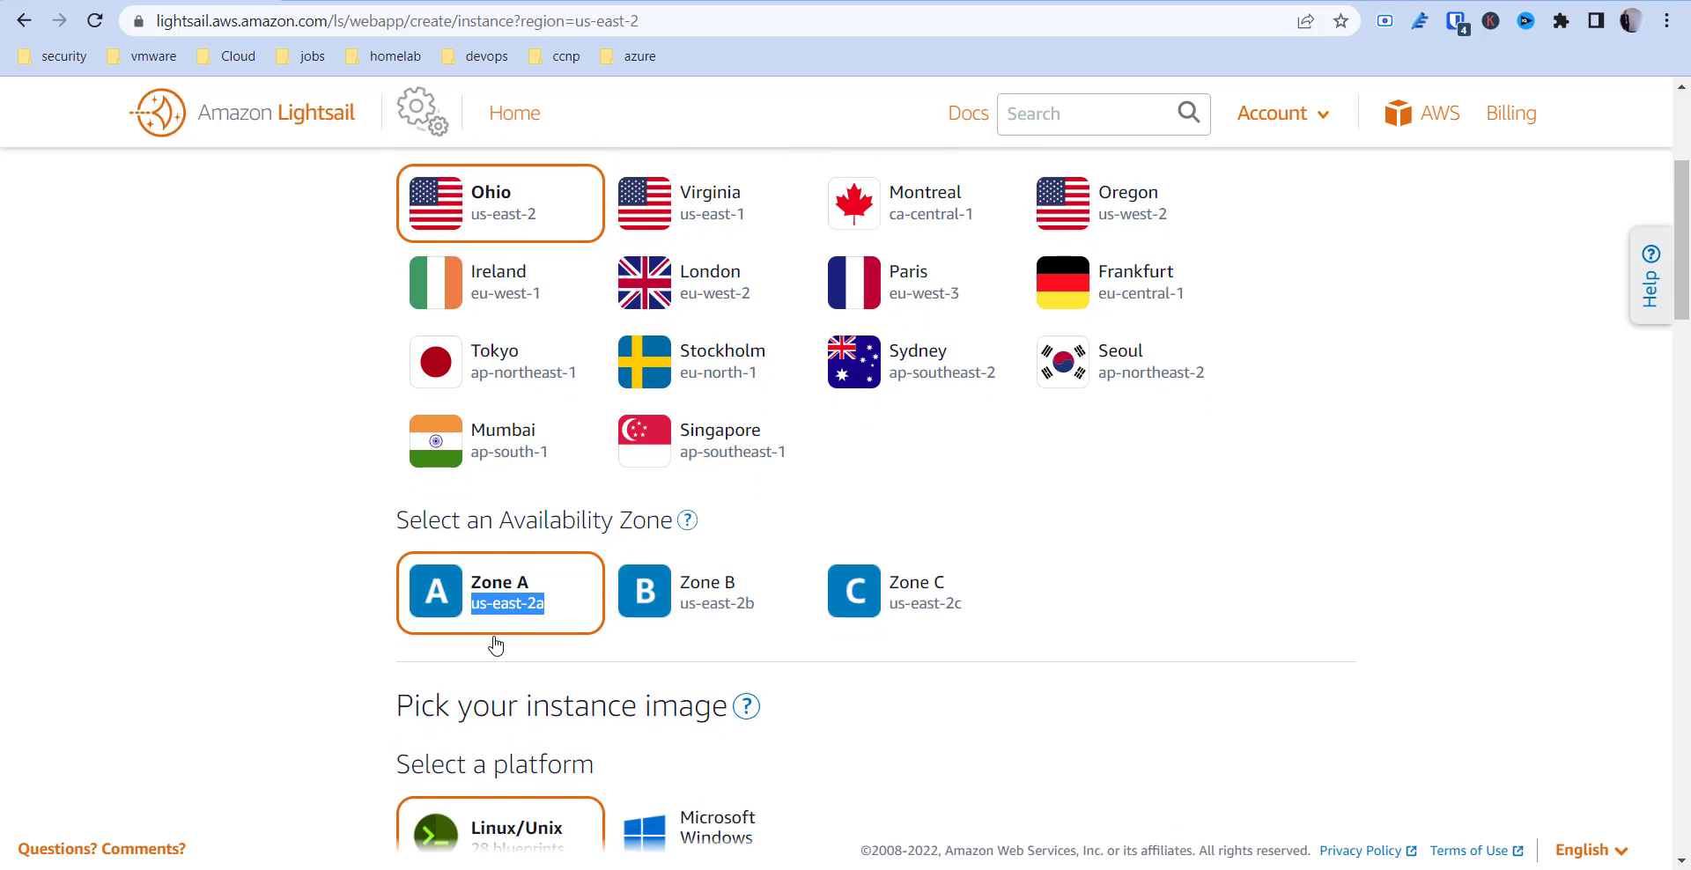
{"action": "scroll", "coordinate": [495, 644], "scroll_direction": "down", "scroll_amount": 2}
{"action": "scroll", "coordinate": [595, 596], "scroll_direction": "down", "scroll_amount": 1}
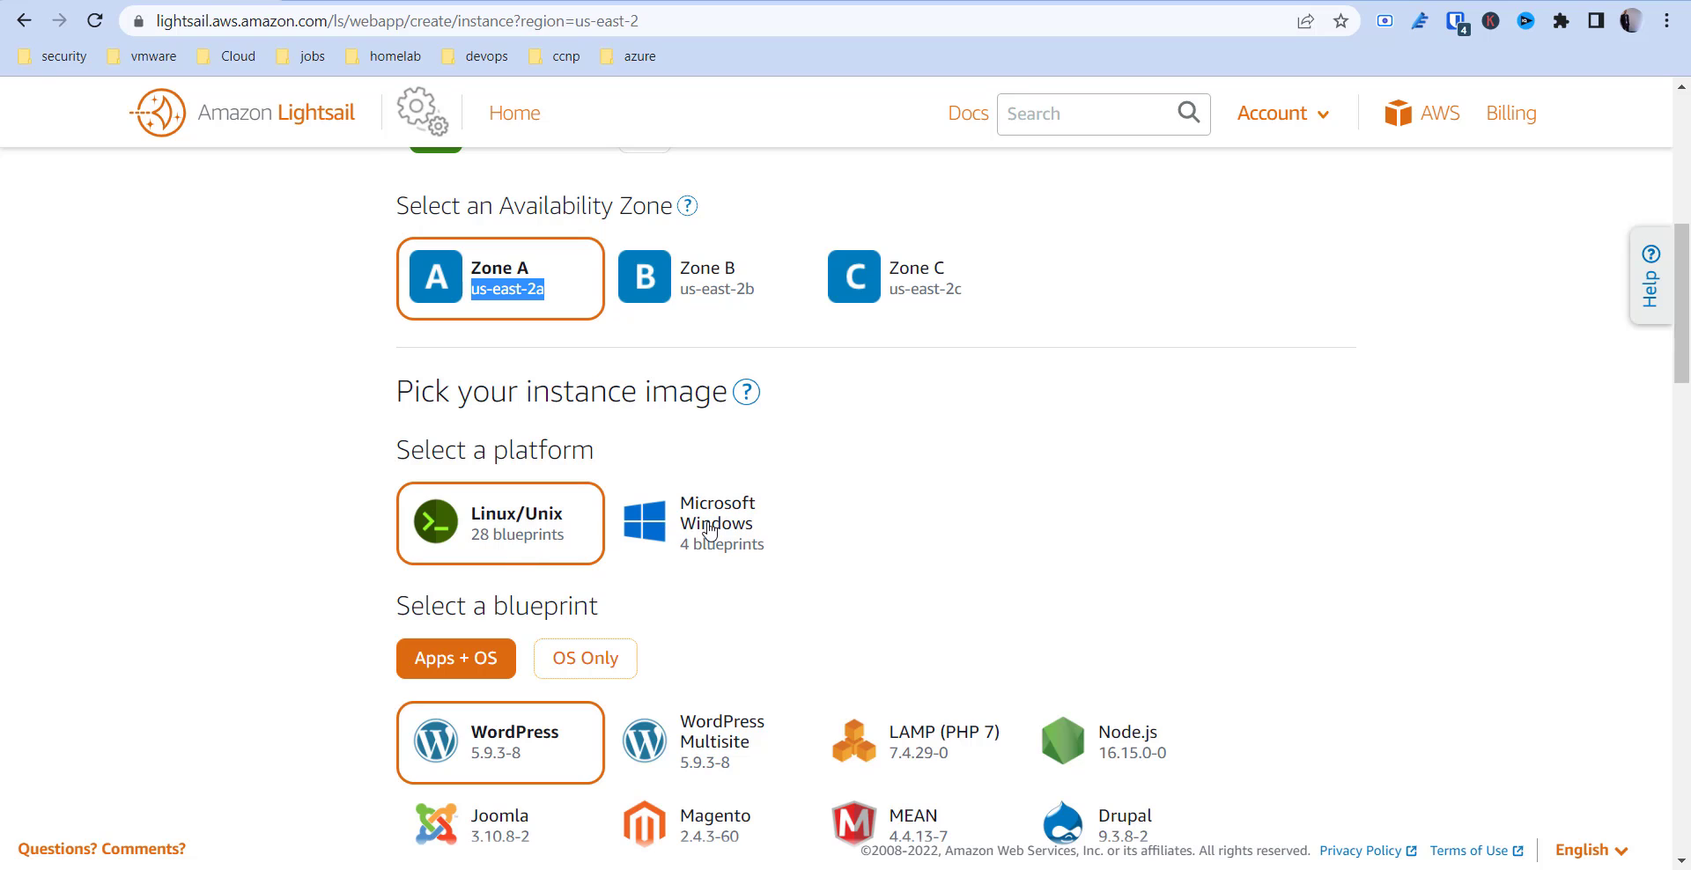
Choose Microsoft Windows as the platform with the OS-only Windows Server 2019 blueprint.
{"action": "left_click", "coordinate": [710, 529]}
{"action": "scroll", "coordinate": [873, 538], "scroll_direction": "down", "scroll_amount": 2}
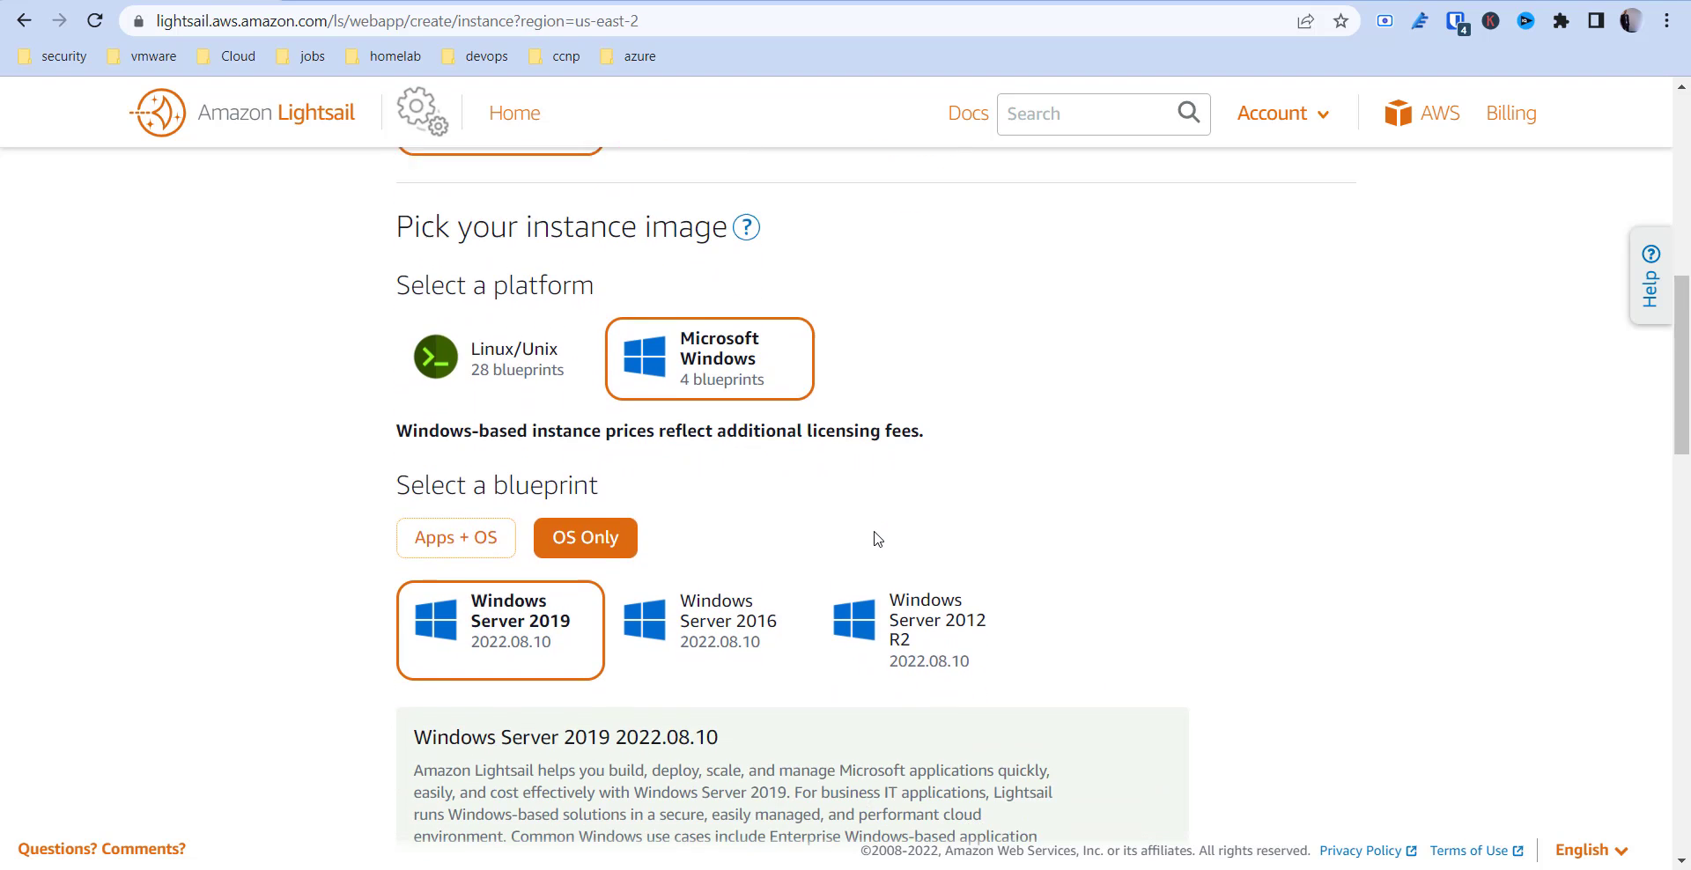
{"action": "scroll", "coordinate": [873, 539], "scroll_direction": "down", "scroll_amount": 1}
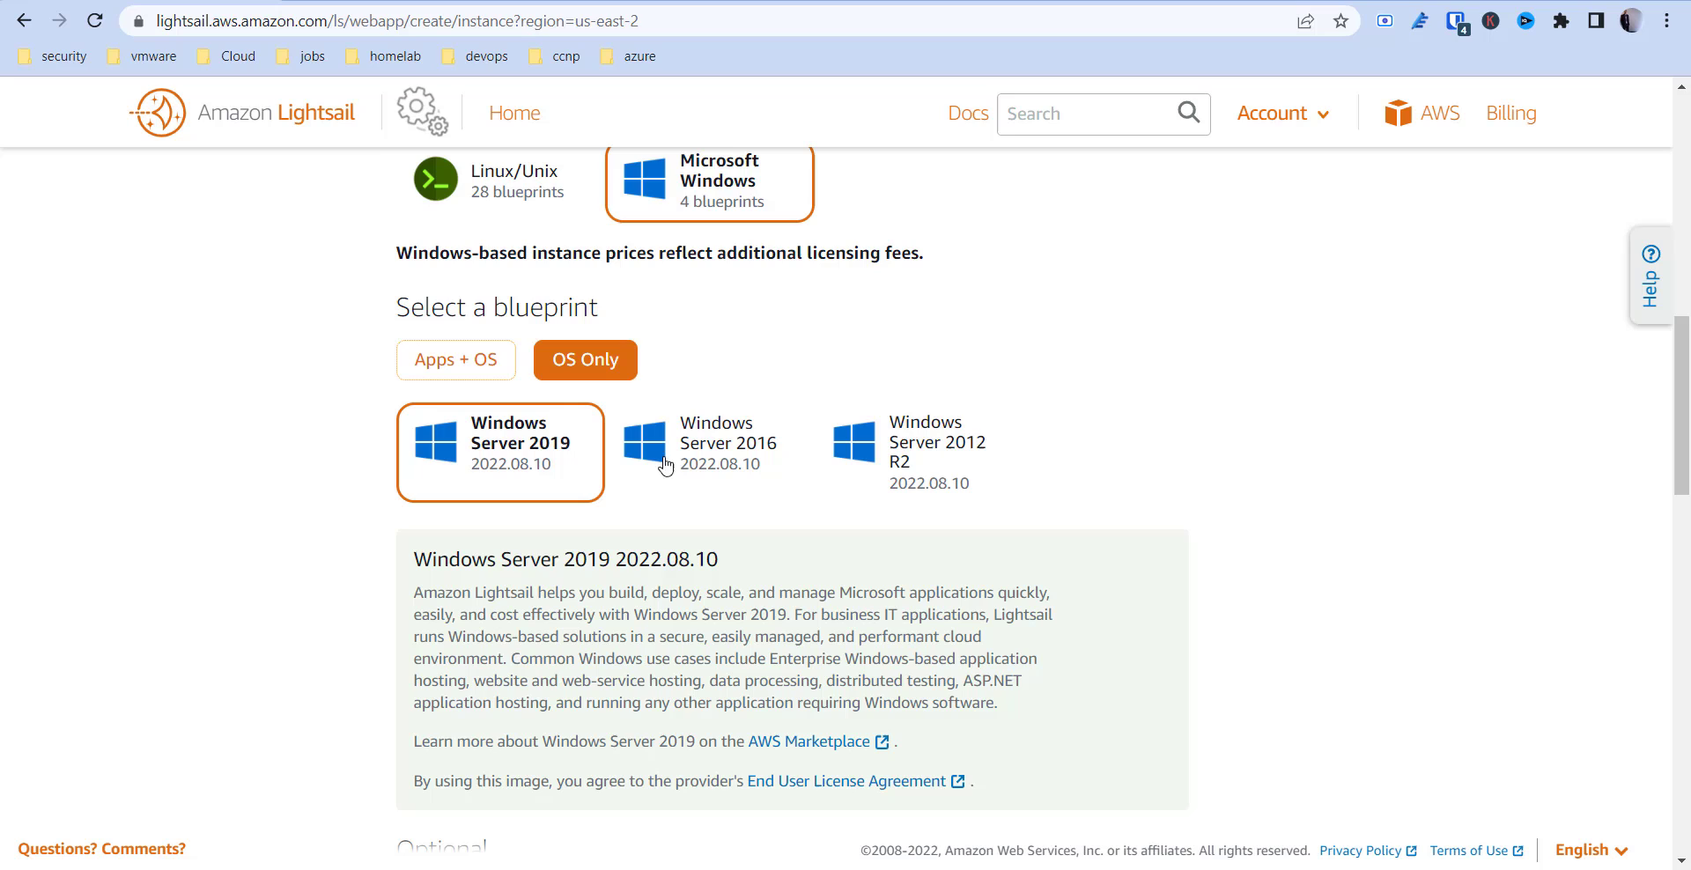
{"action": "left_click", "coordinate": [492, 362]}
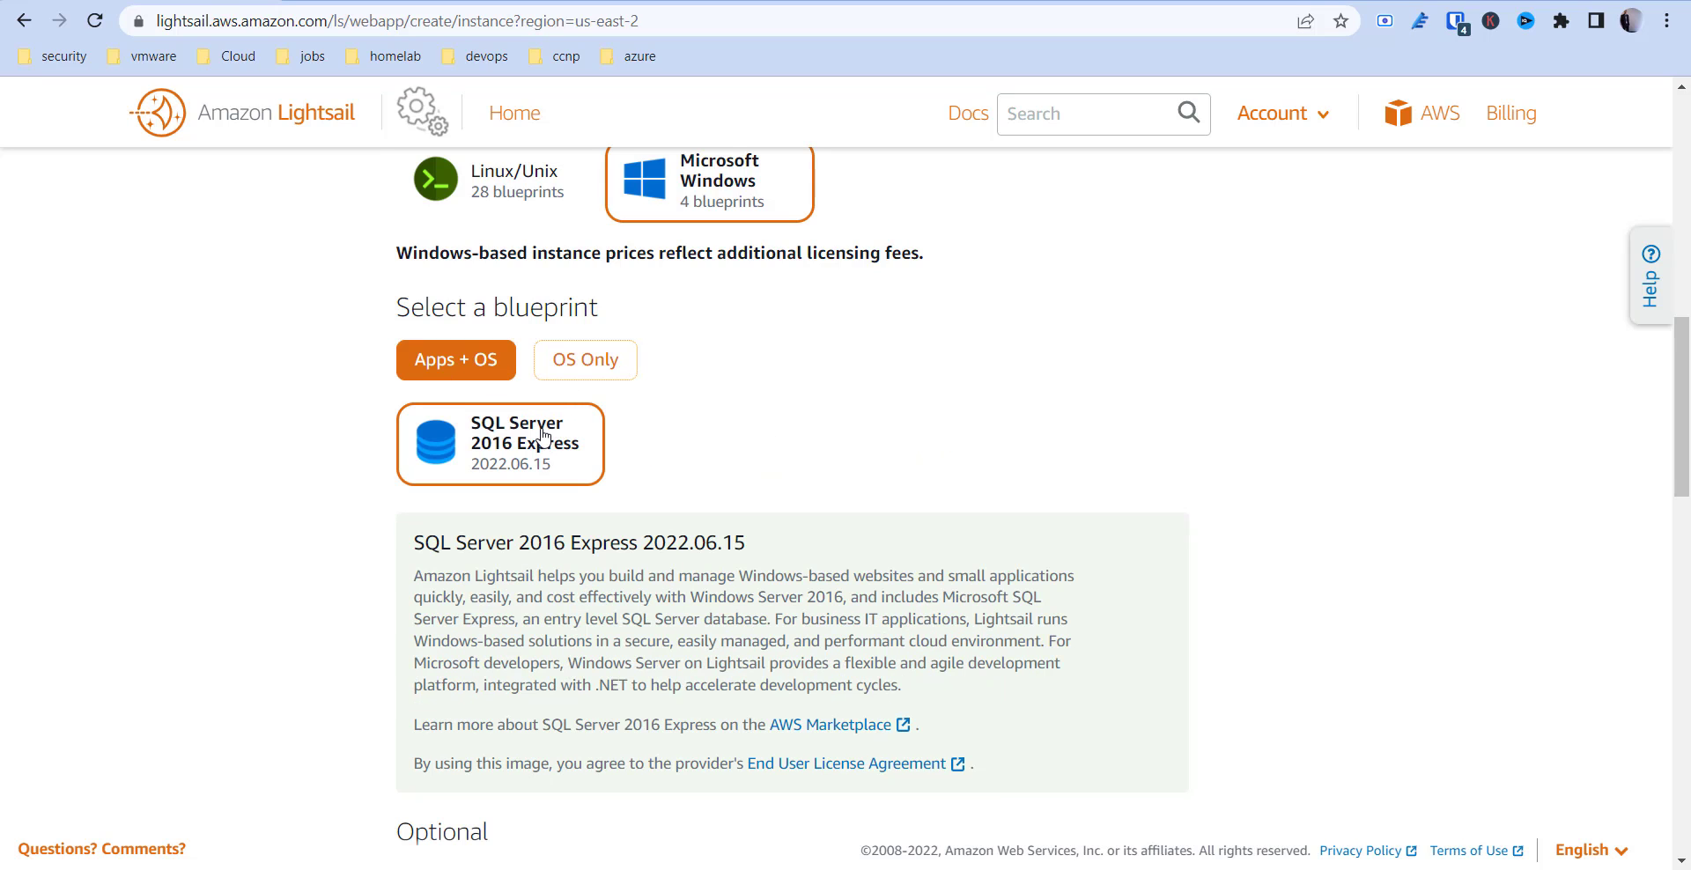
{"action": "left_click", "coordinate": [598, 361]}
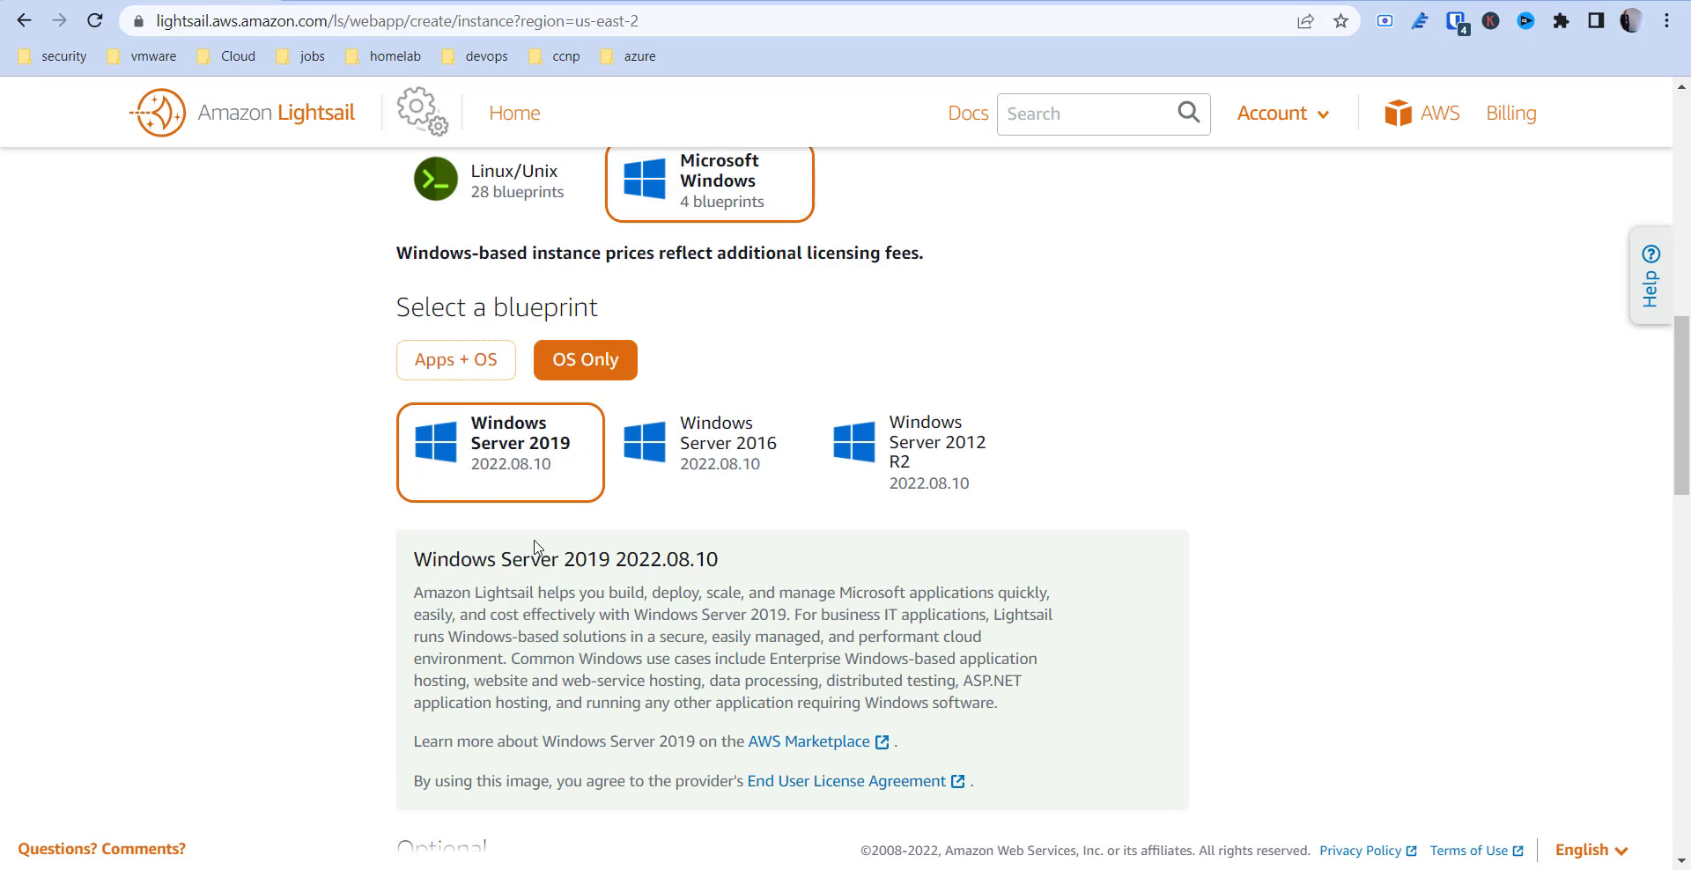
{"action": "double_click", "coordinate": [478, 466]}
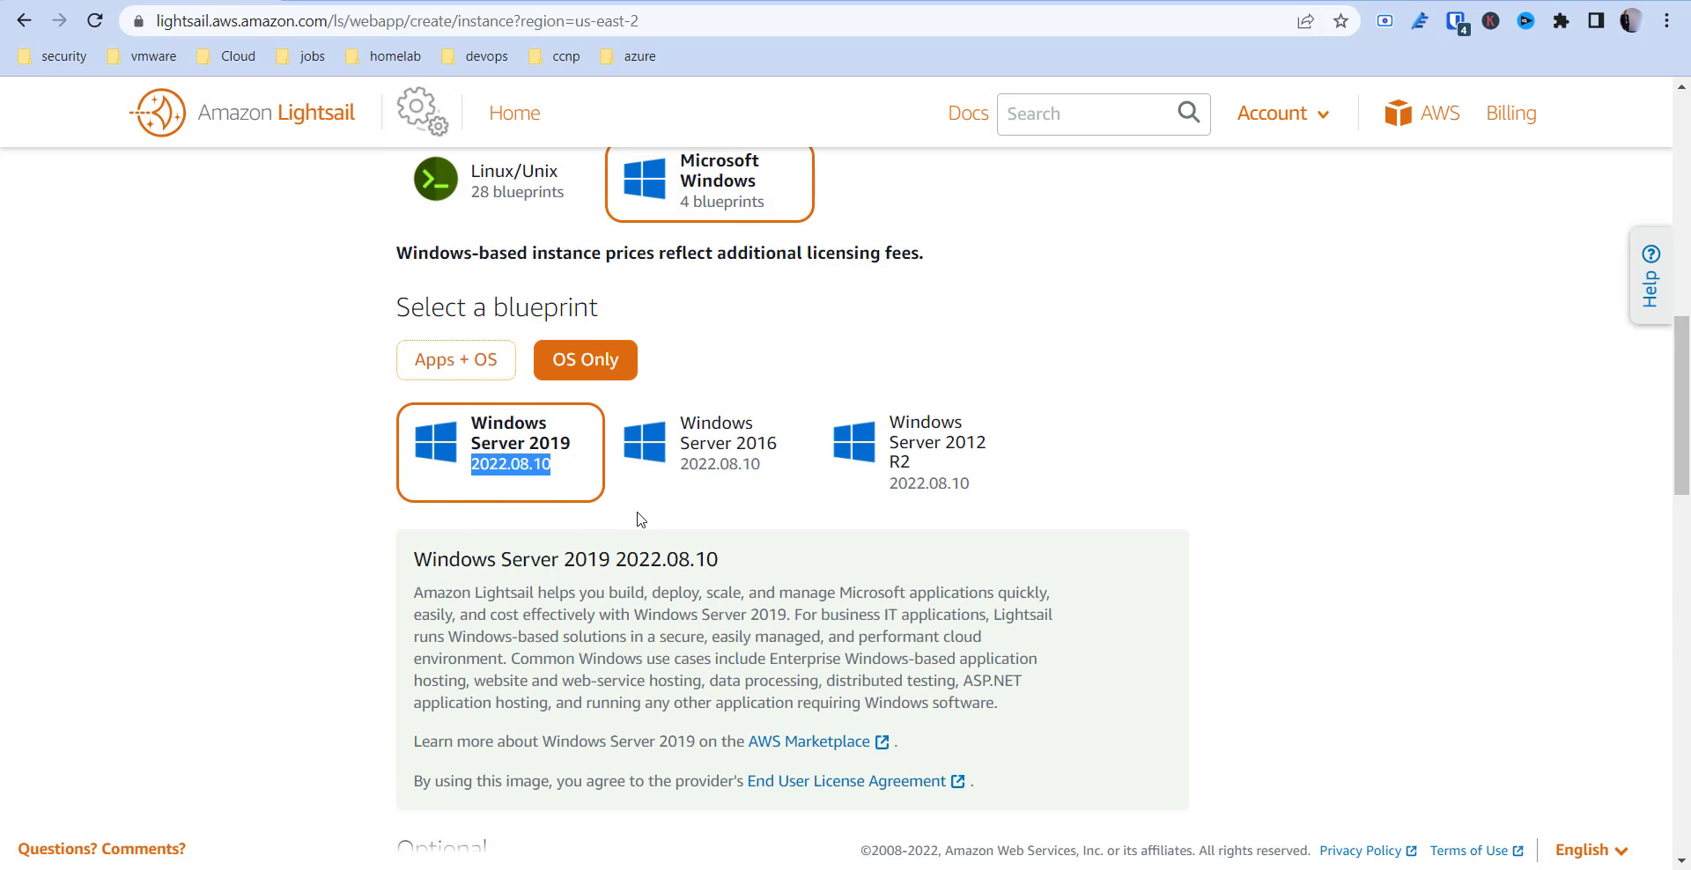
{"action": "scroll", "coordinate": [637, 517], "scroll_direction": "down", "scroll_amount": 3}
{"action": "scroll", "coordinate": [637, 517], "scroll_direction": "down", "scroll_amount": 2}
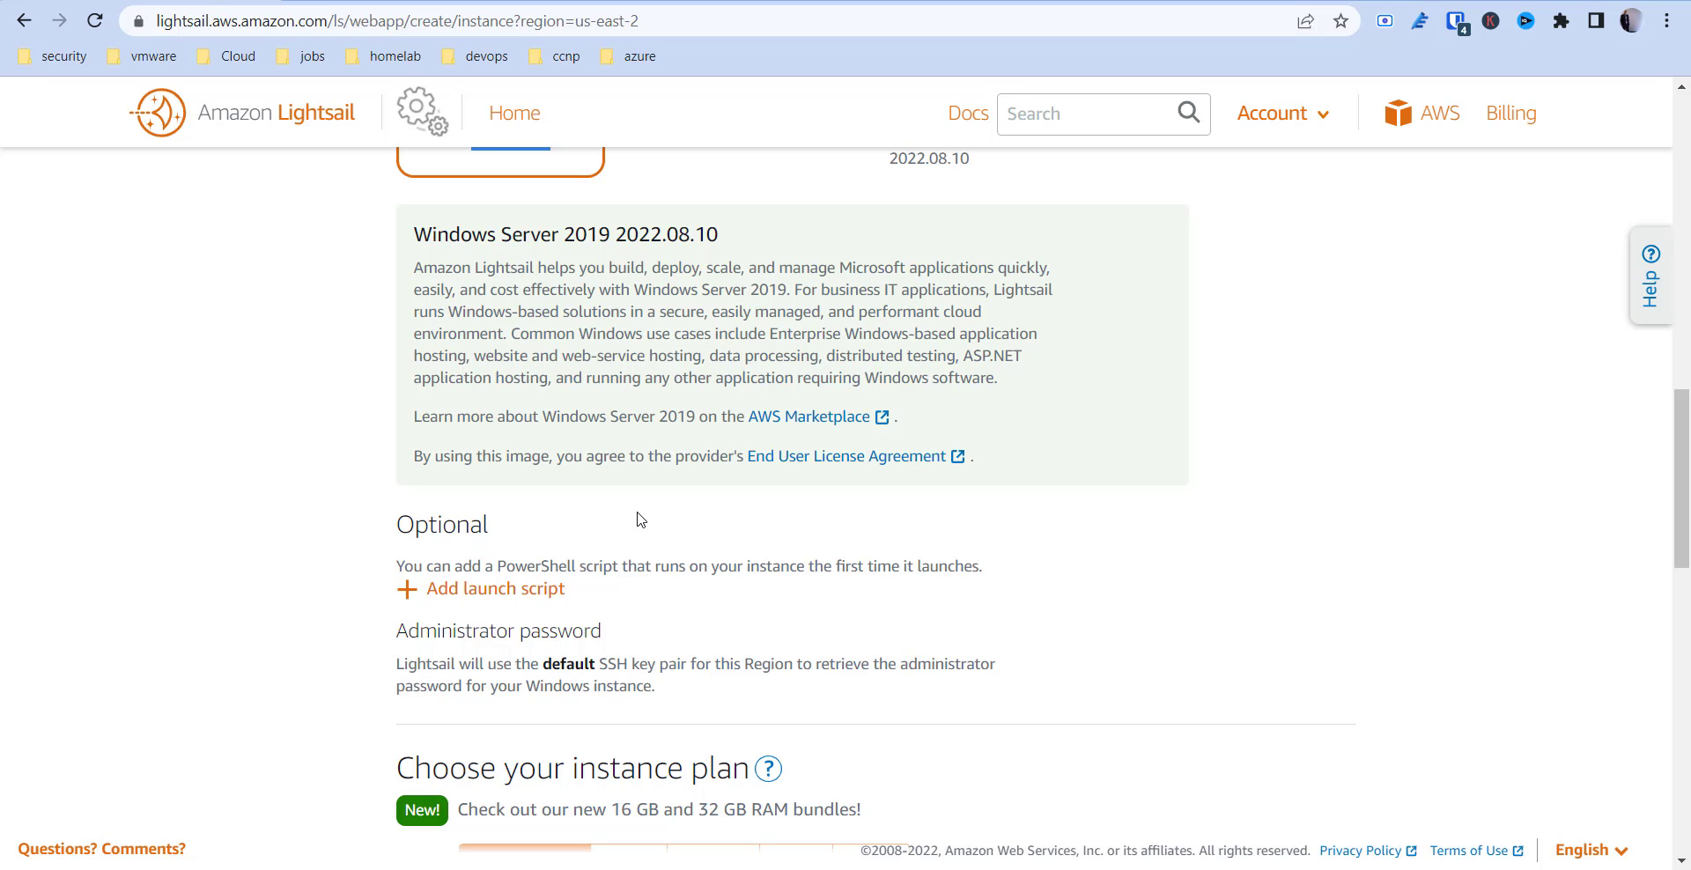
{"action": "scroll", "coordinate": [637, 517], "scroll_direction": "down", "scroll_amount": 2}
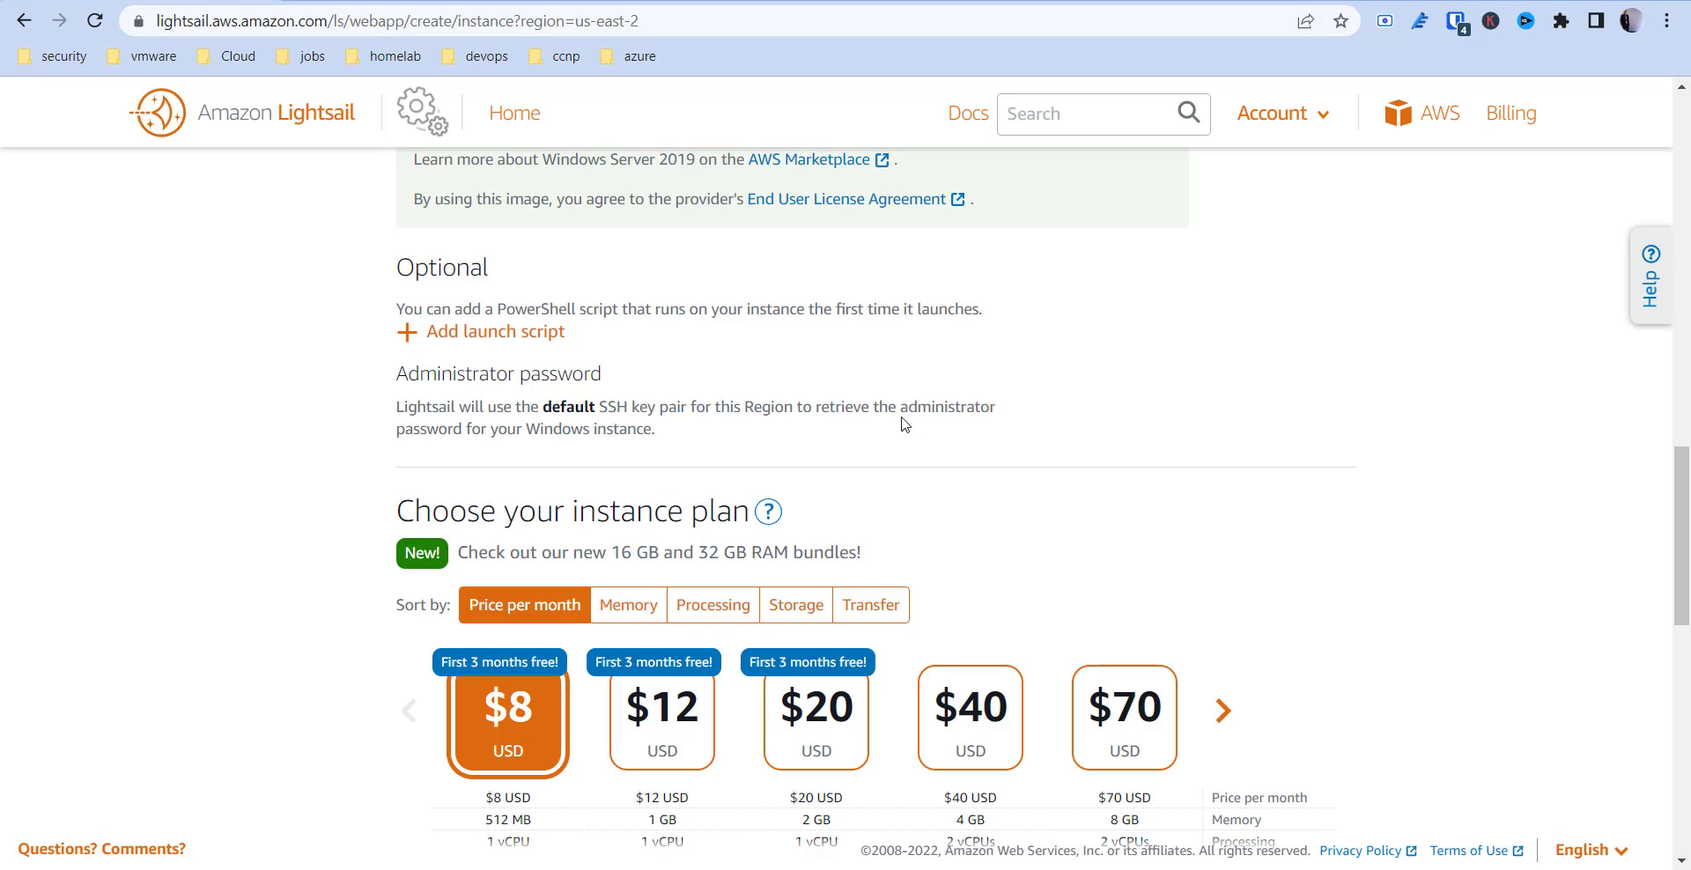
{"action": "scroll", "coordinate": [632, 423], "scroll_direction": "down", "scroll_amount": 1}
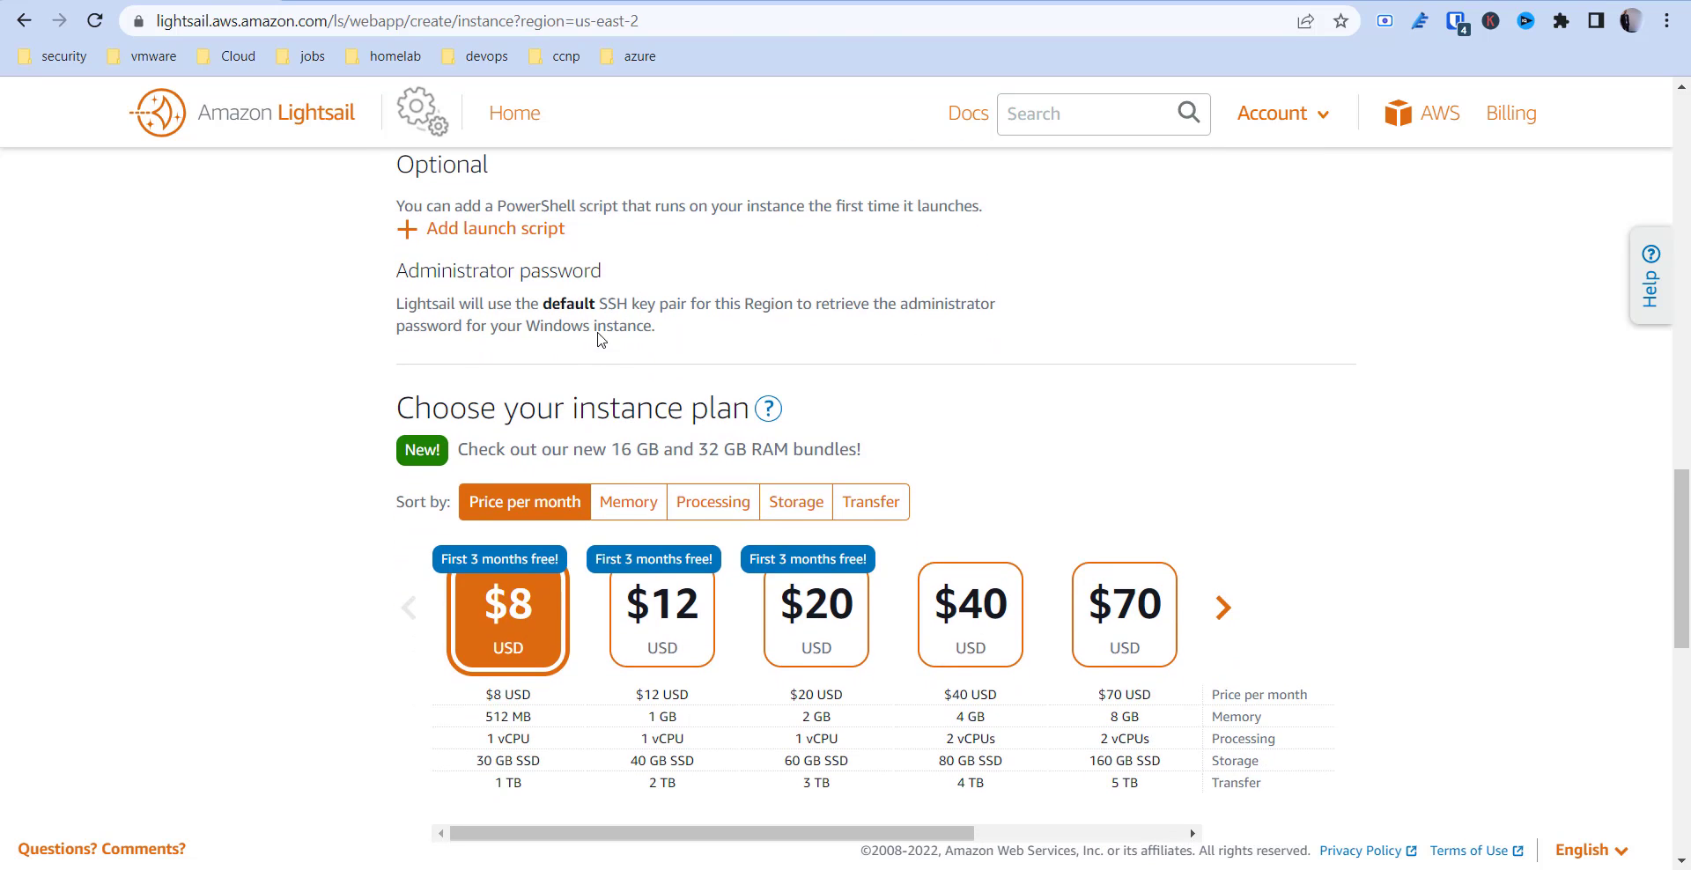
{"action": "scroll", "coordinate": [568, 356], "scroll_direction": "down", "scroll_amount": 1}
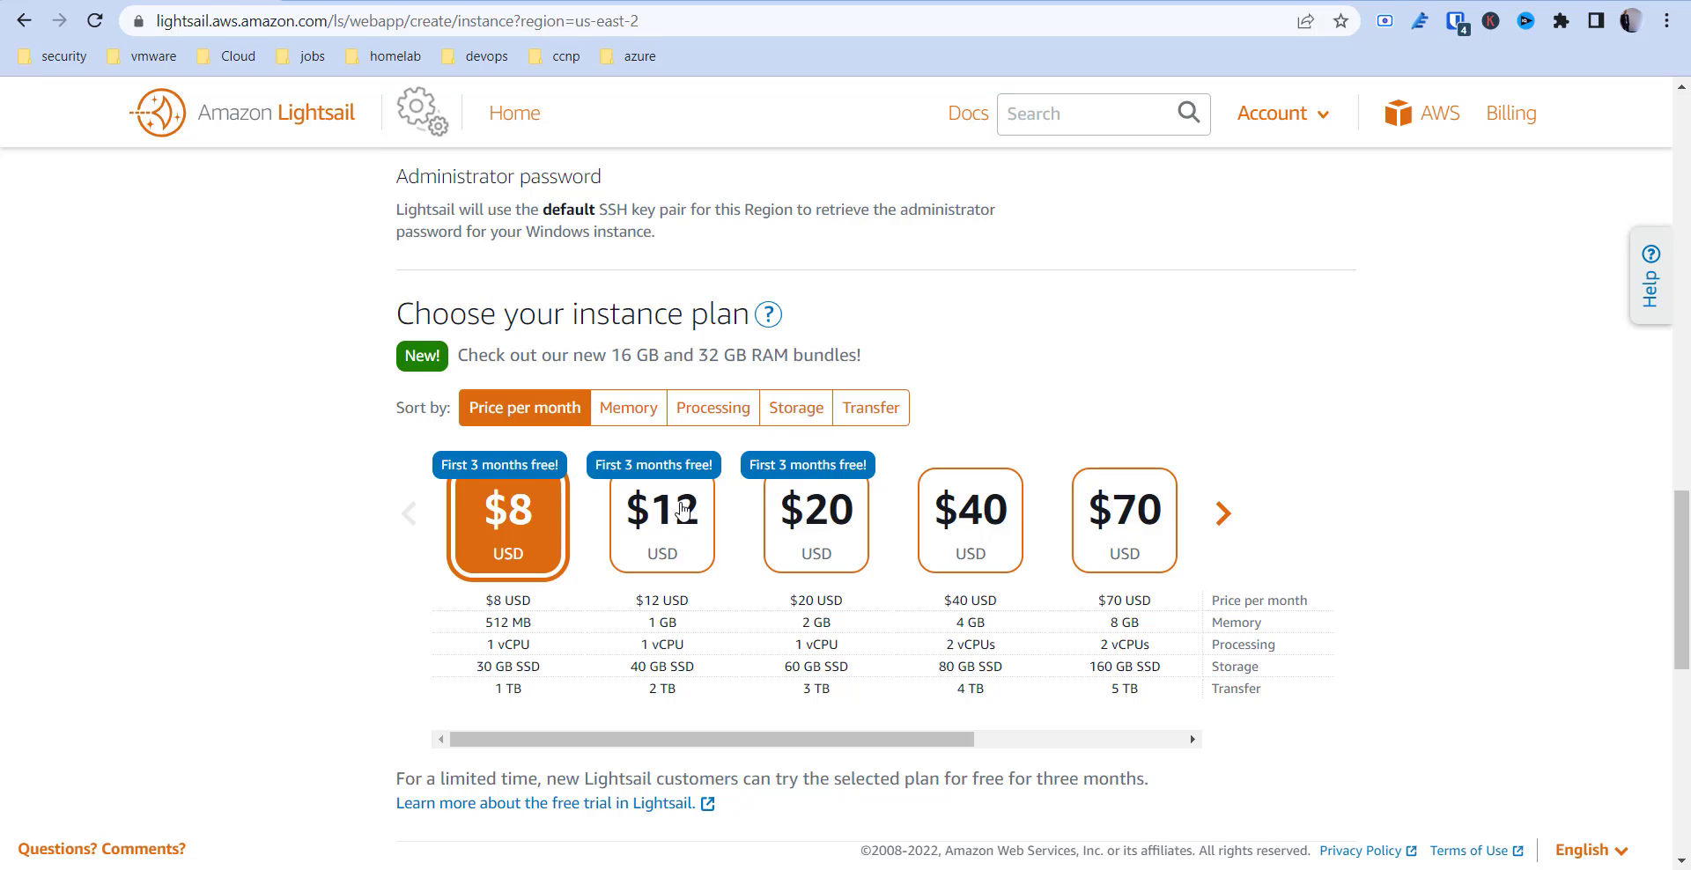
{"action": "left_click", "coordinate": [636, 414]}
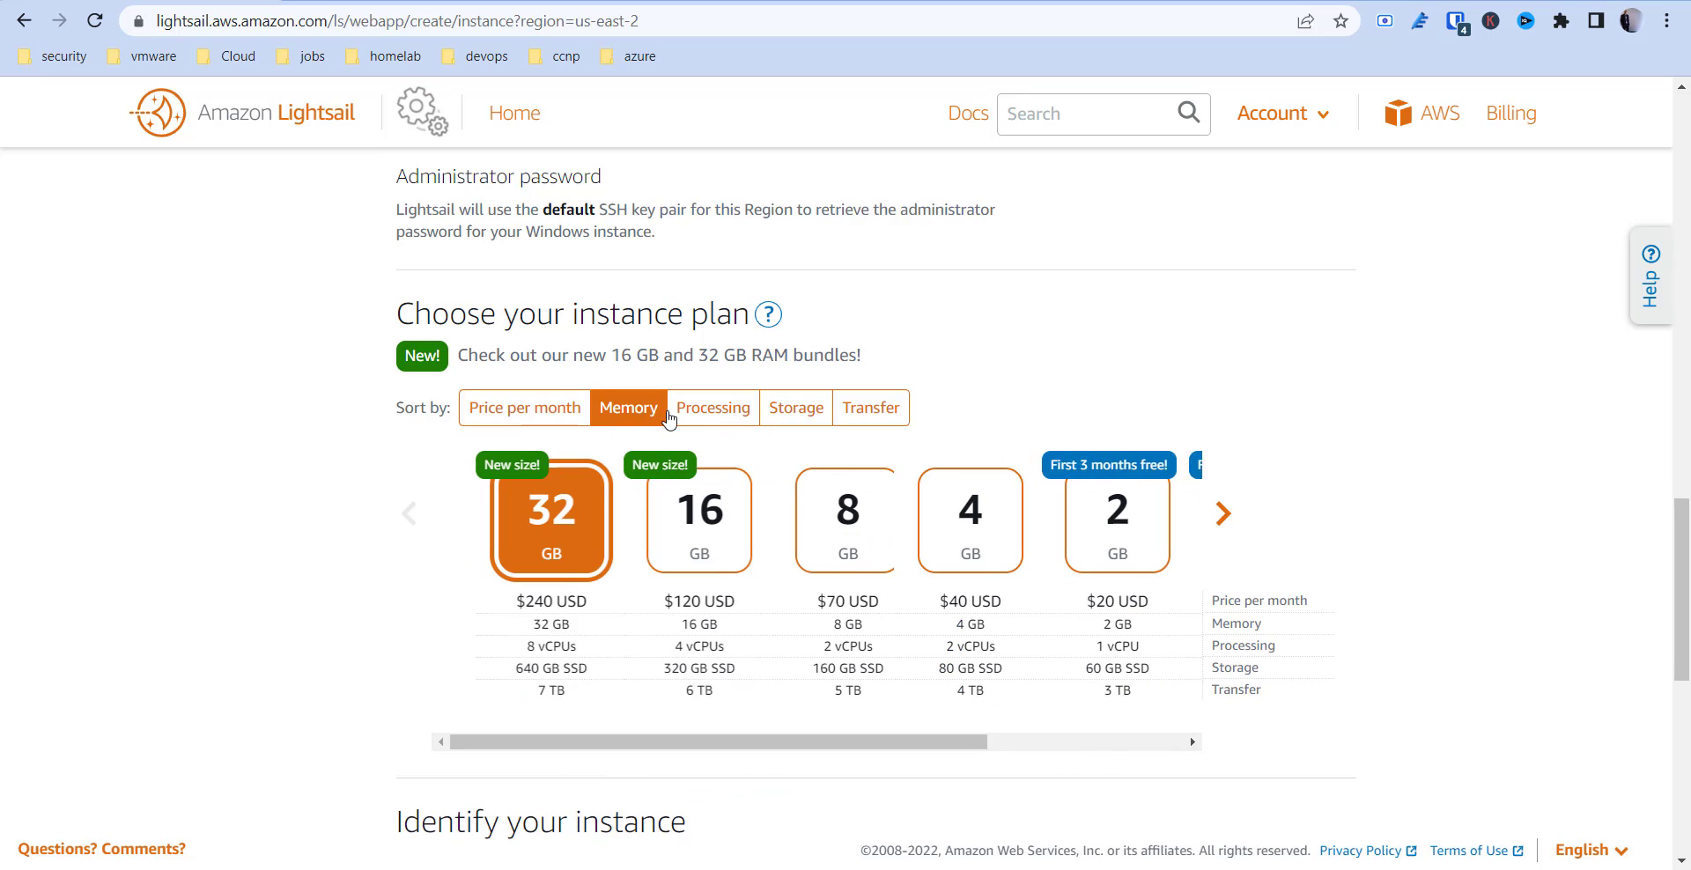
{"action": "left_click", "coordinate": [711, 407]}
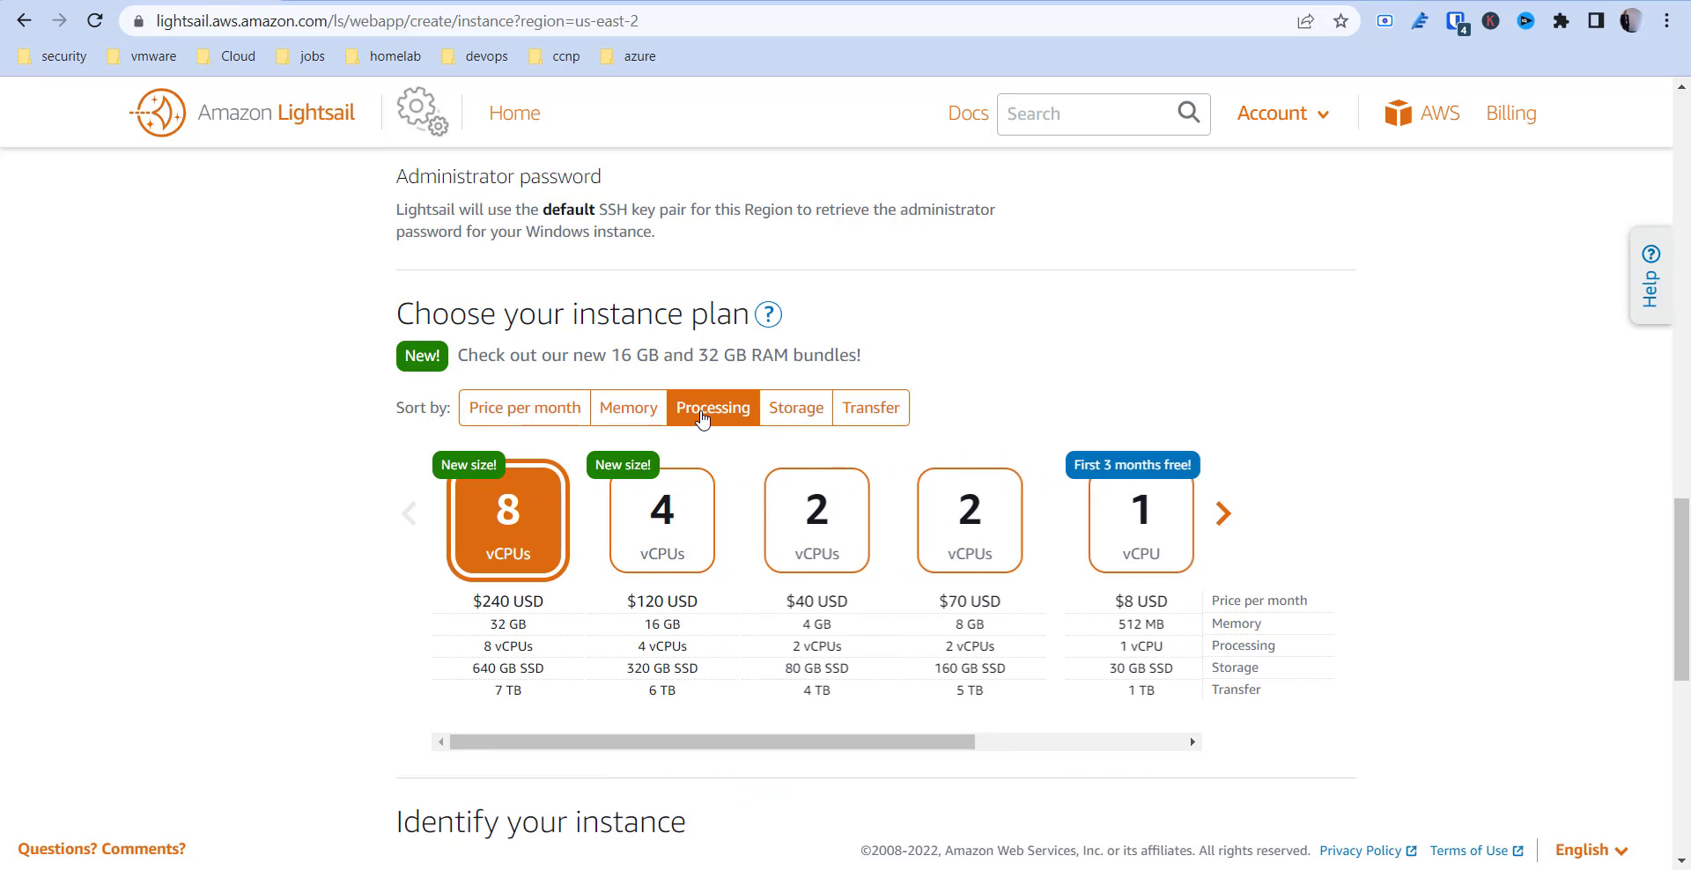
{"action": "left_click", "coordinate": [795, 407]}
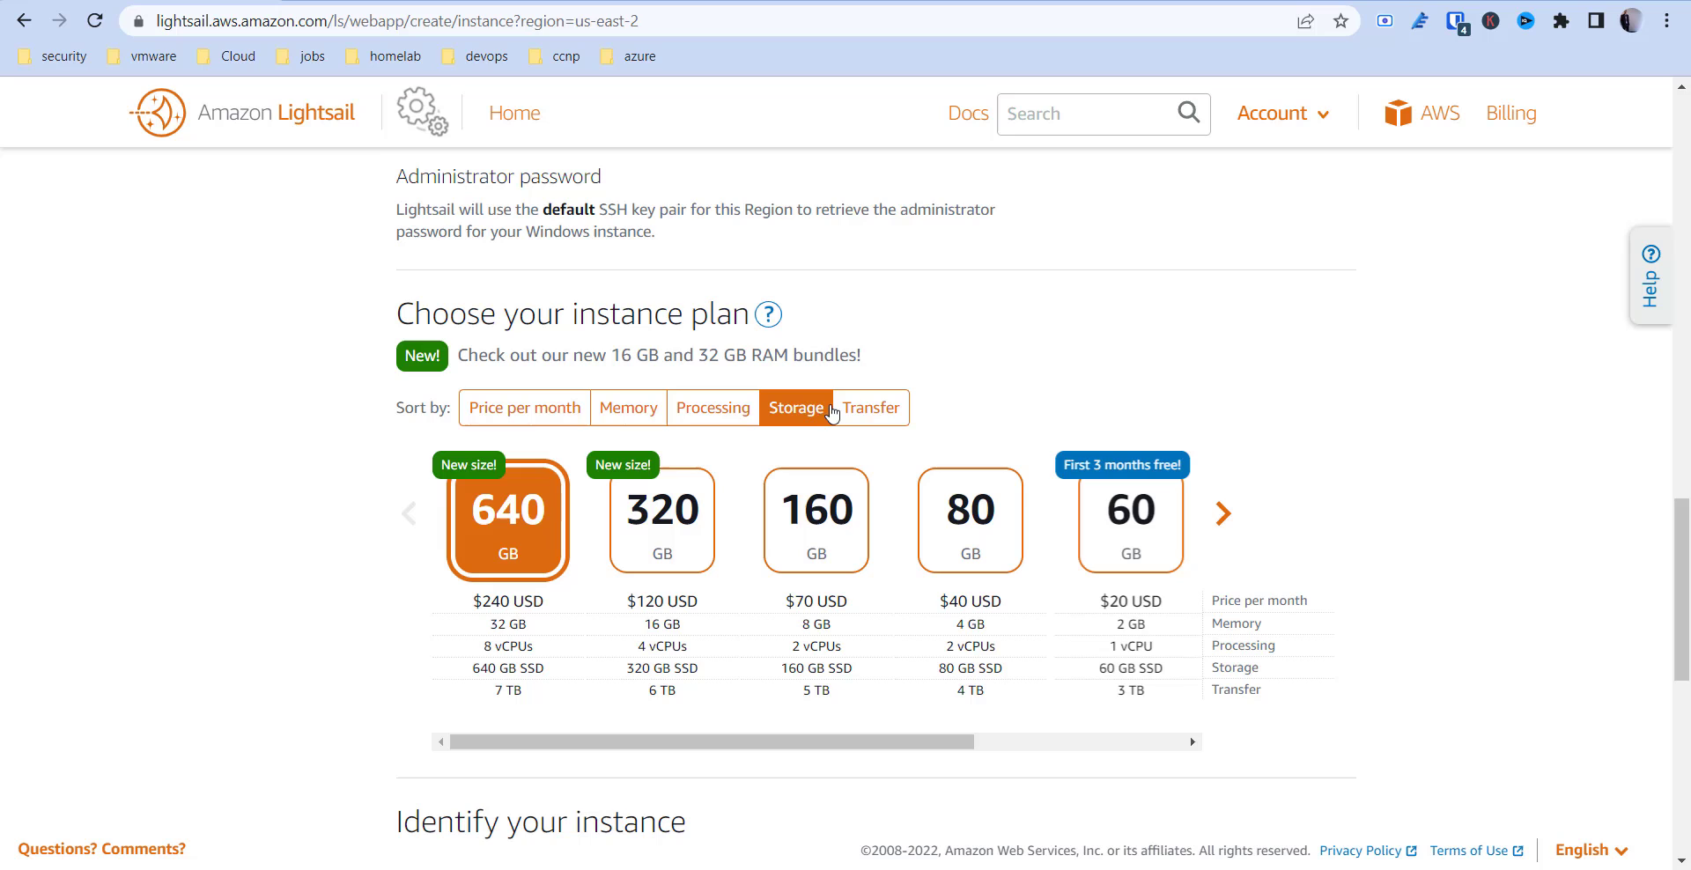
{"action": "left_click", "coordinate": [867, 407]}
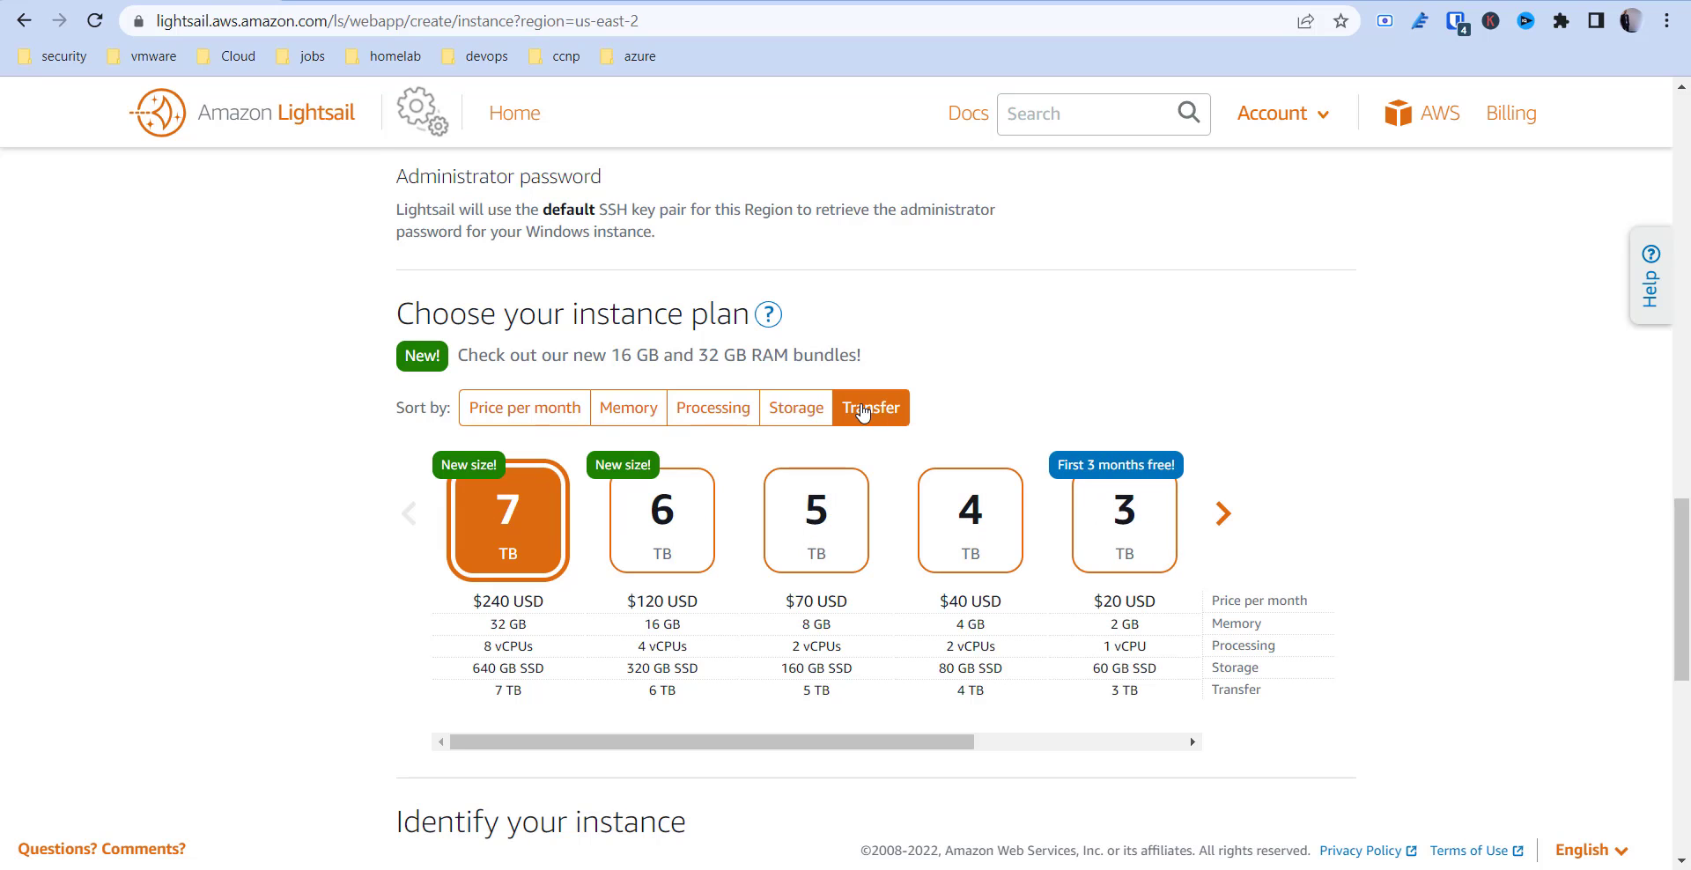
{"action": "left_click", "coordinate": [795, 407]}
{"action": "left_click", "coordinate": [717, 410]}
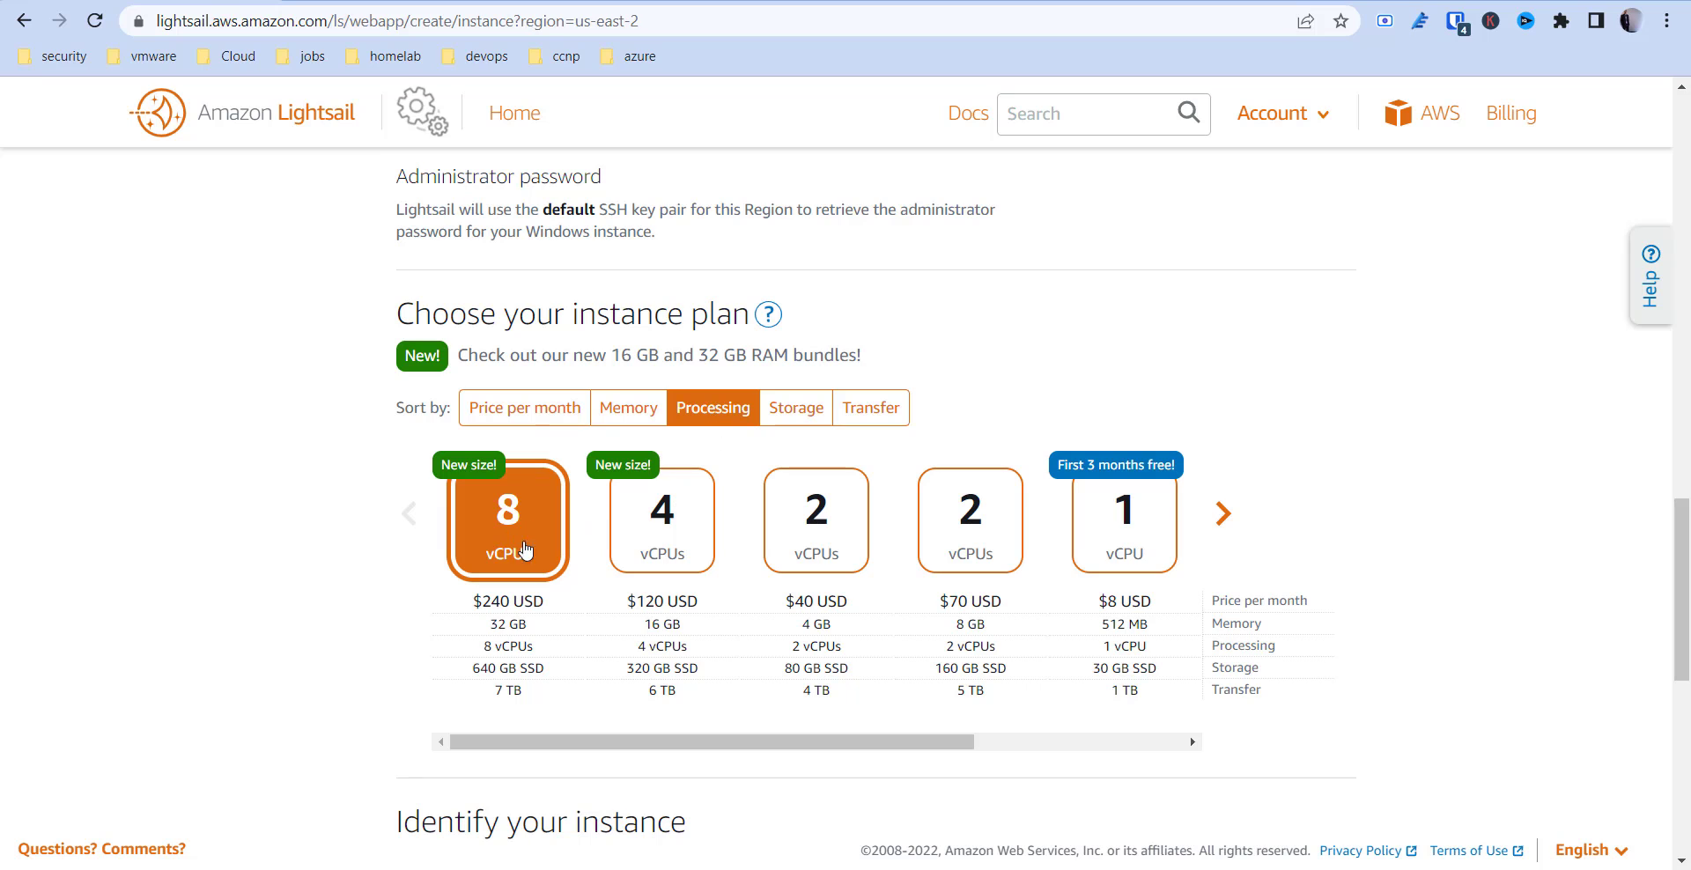
{"action": "left_click", "coordinate": [791, 410]}
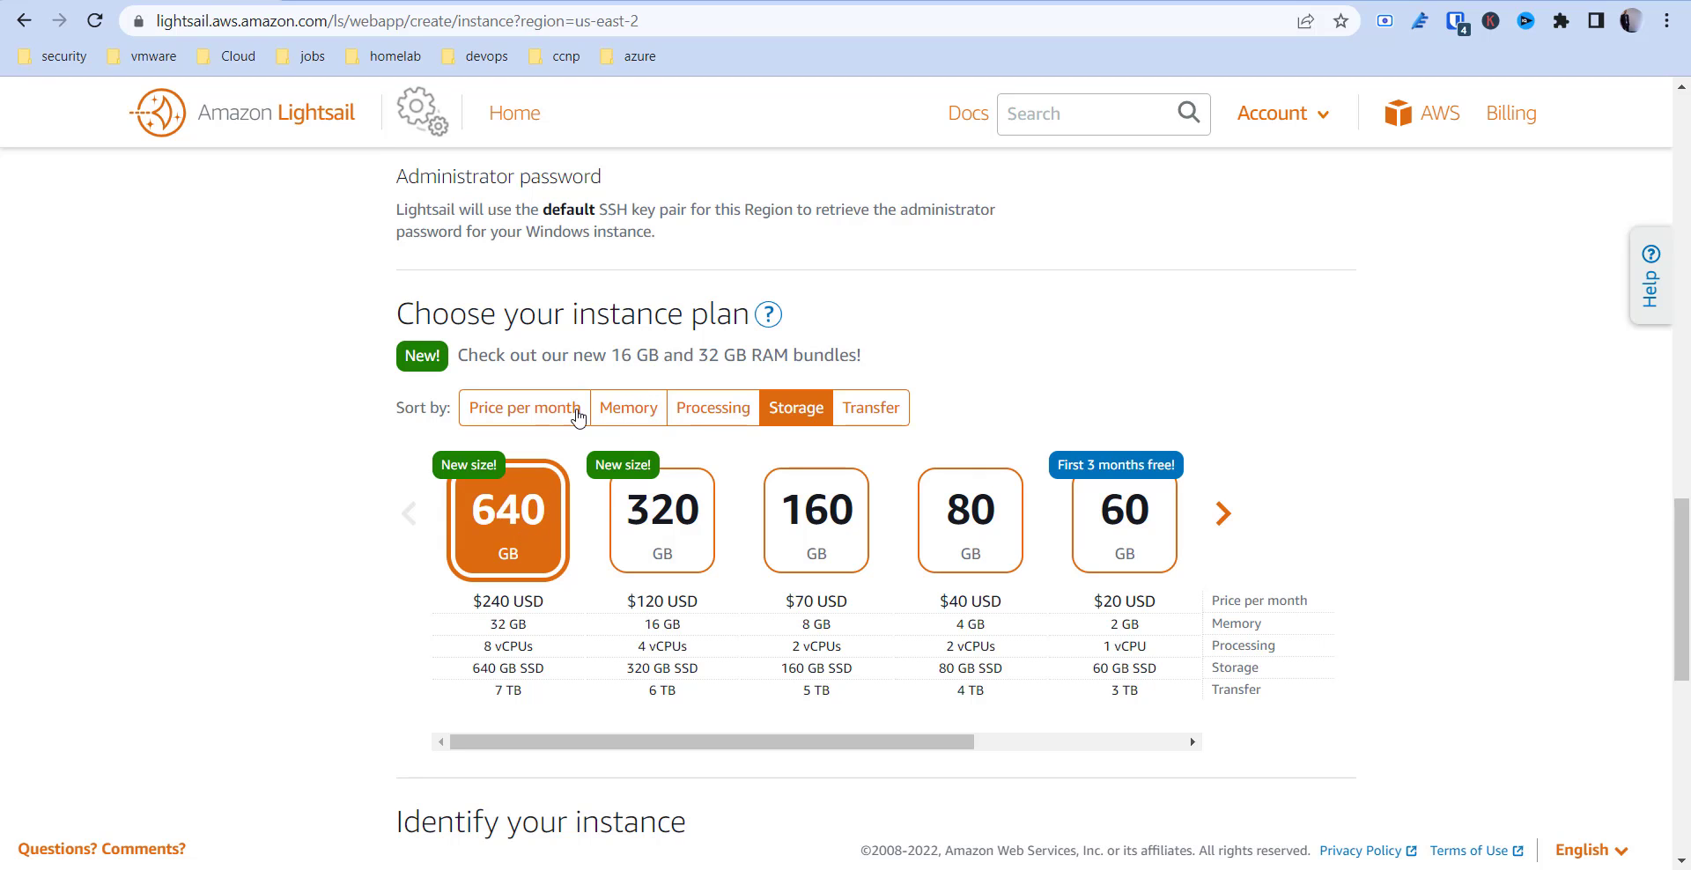
{"action": "left_click", "coordinate": [542, 414]}
{"action": "left_click", "coordinate": [624, 410]}
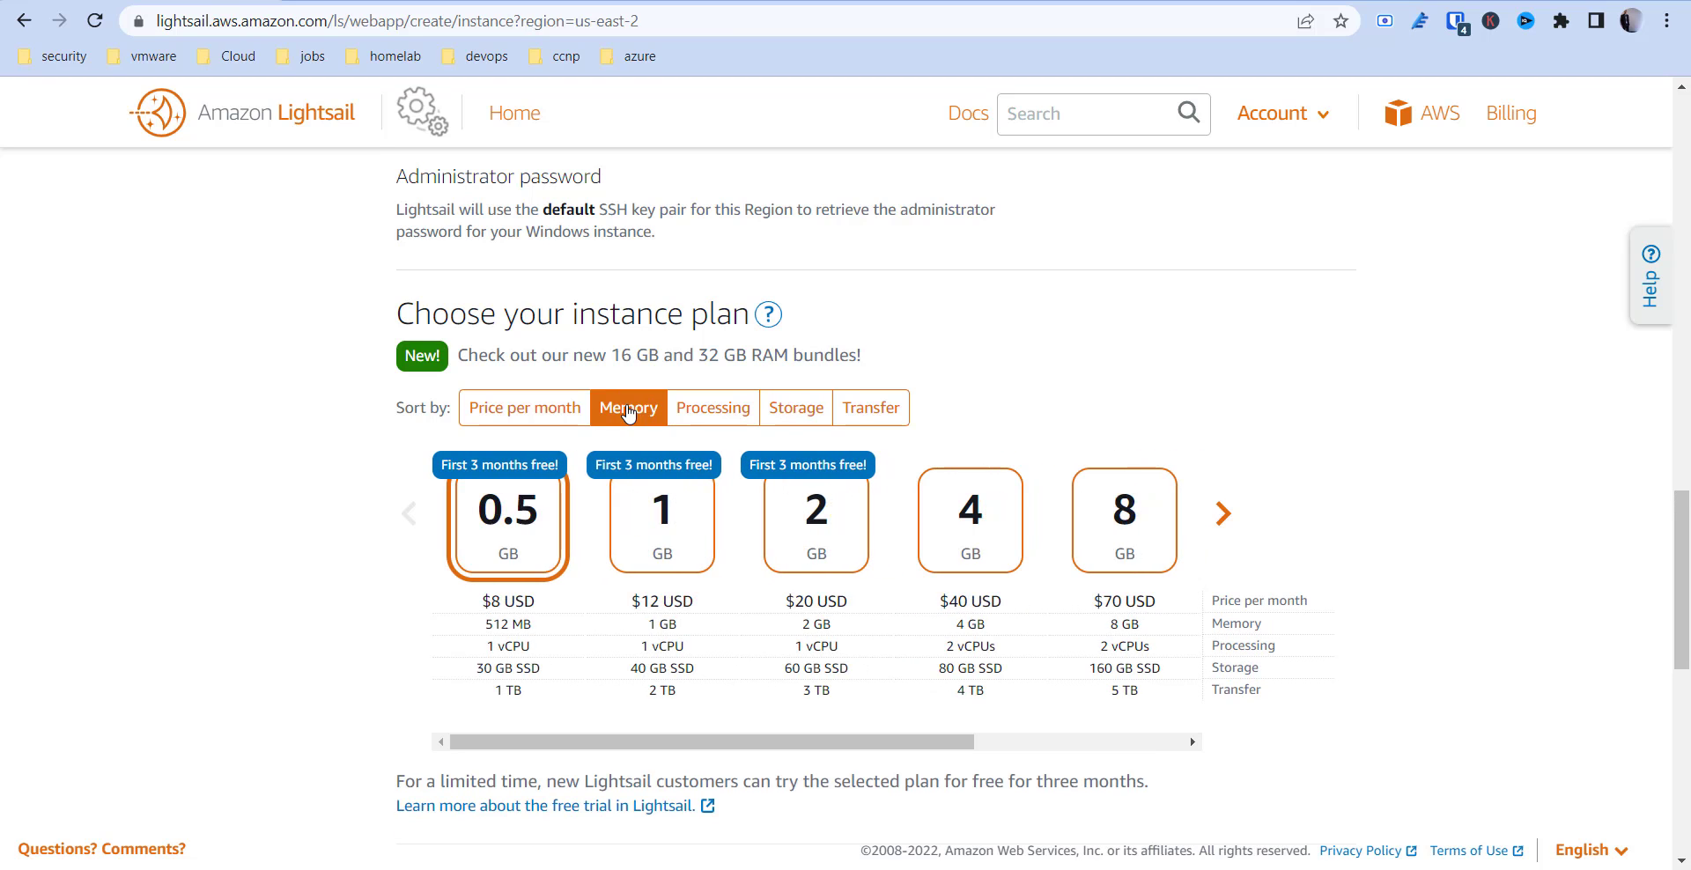
{"action": "left_click", "coordinate": [711, 407]}
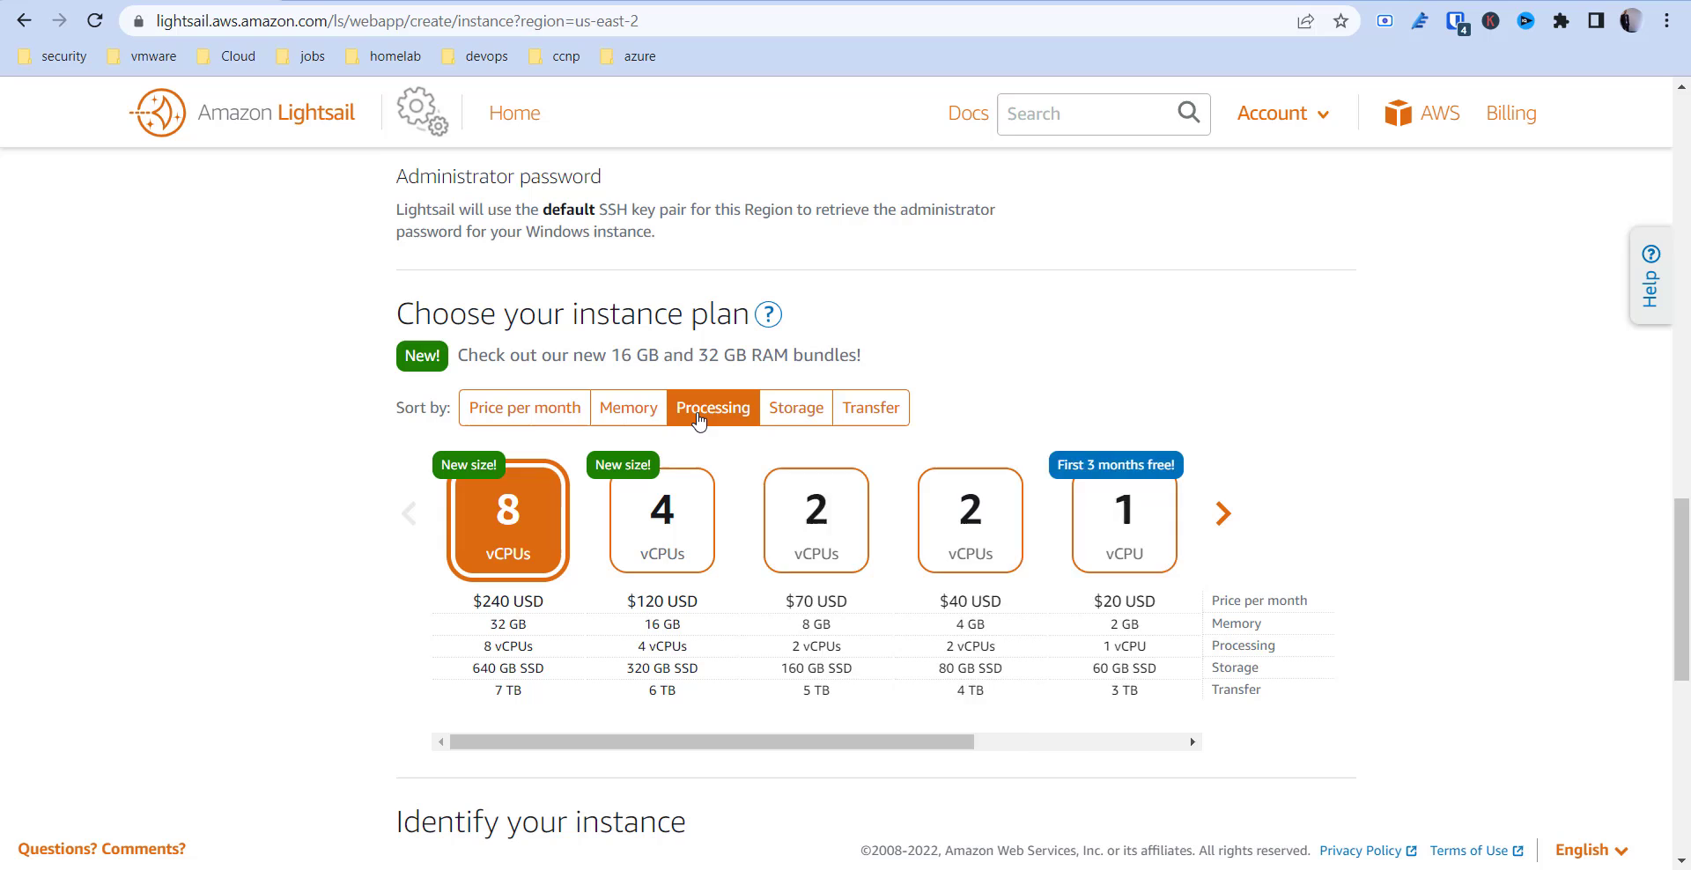
{"action": "left_click", "coordinate": [542, 407]}
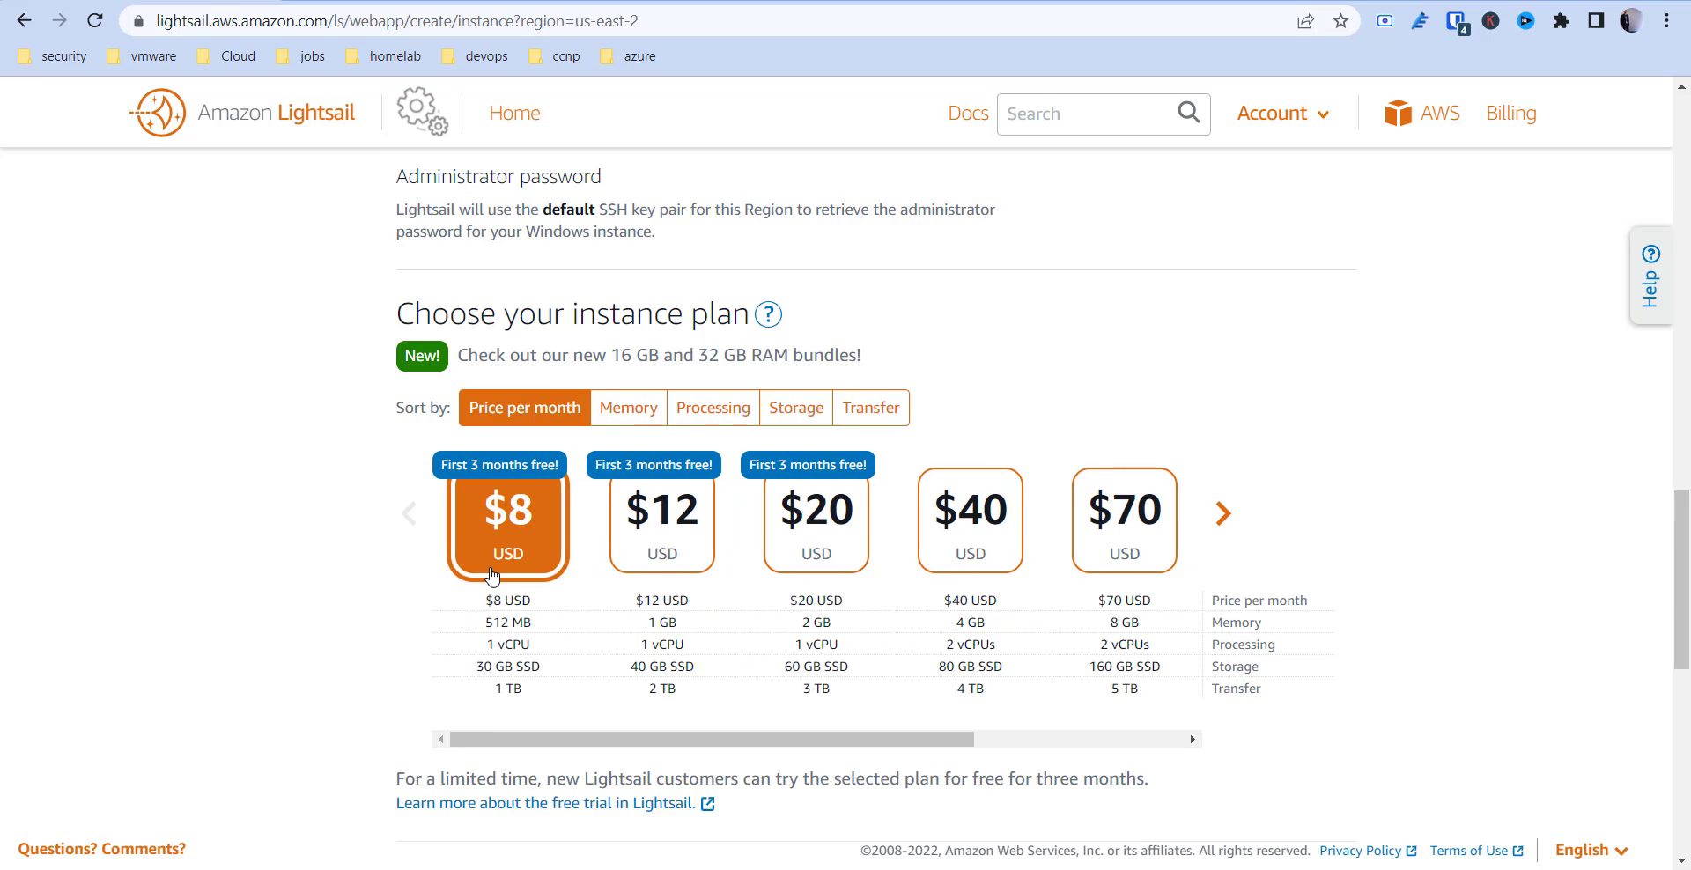
{"action": "scroll", "coordinate": [491, 578], "scroll_direction": "down", "scroll_amount": 1}
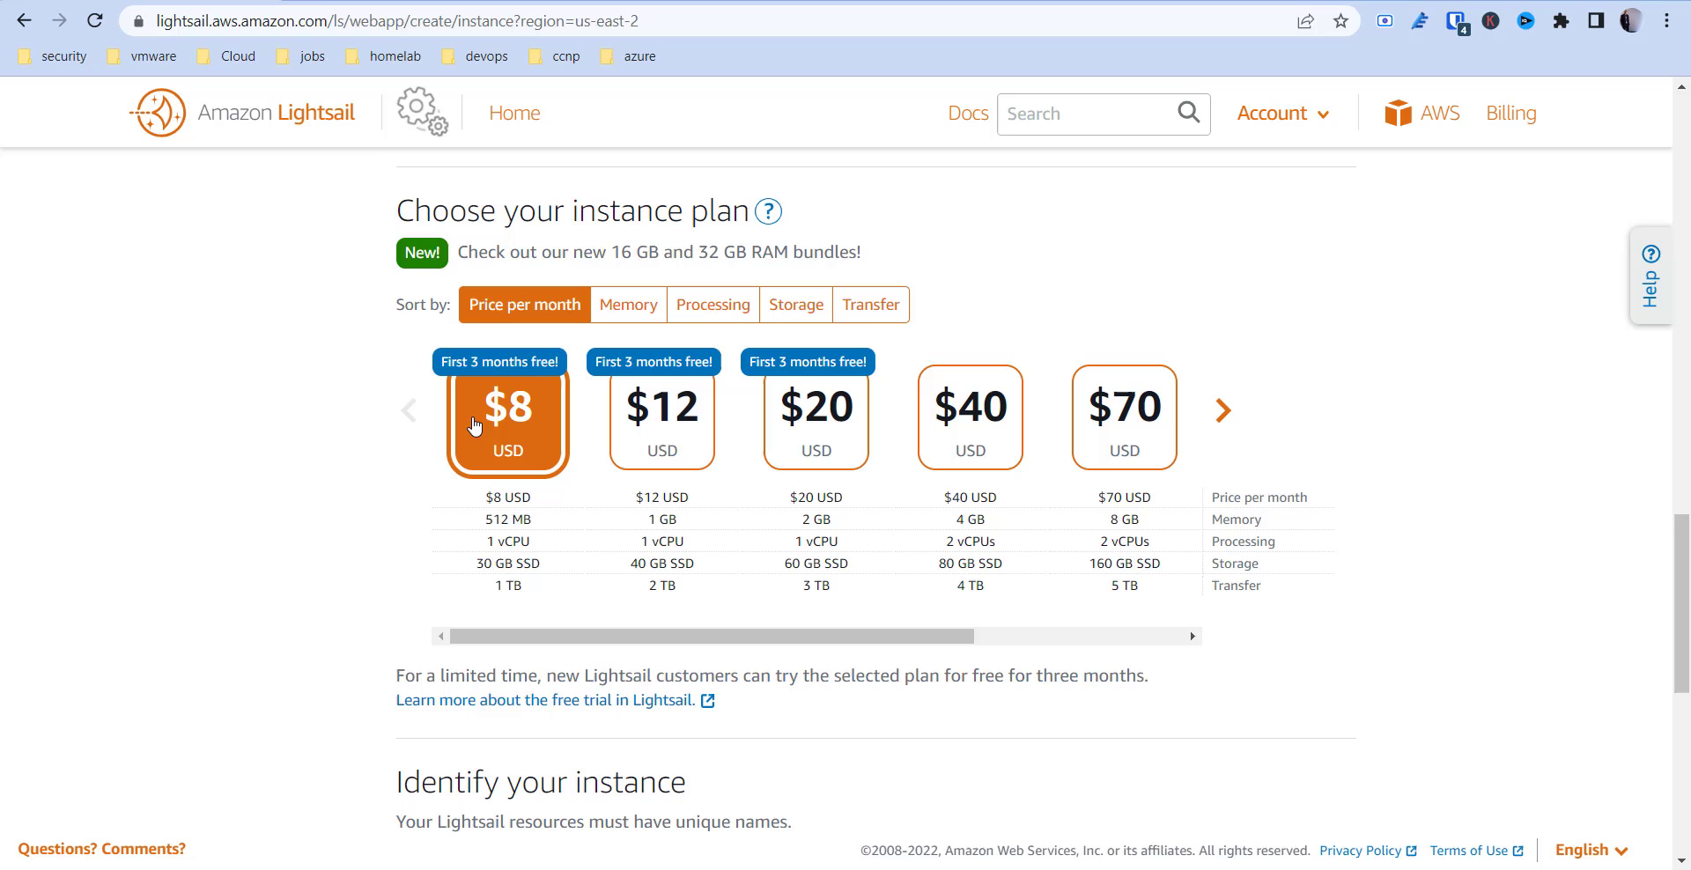
{"action": "scroll", "coordinate": [516, 496], "scroll_direction": "down", "scroll_amount": 5}
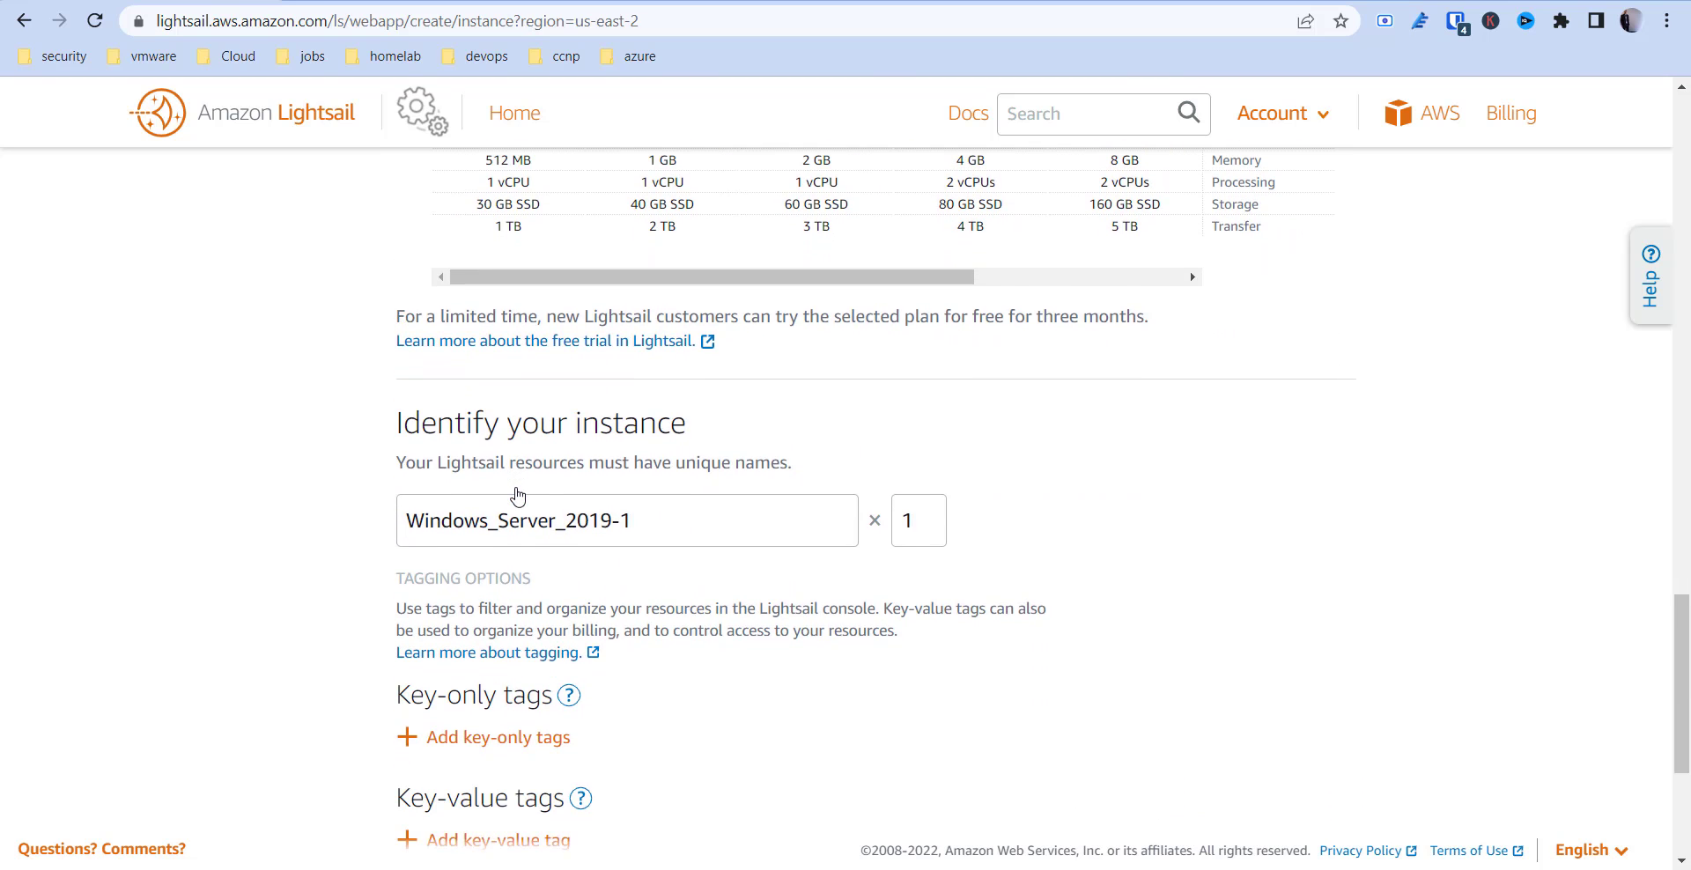
{"action": "scroll", "coordinate": [515, 496], "scroll_direction": "down", "scroll_amount": 5}
{"action": "scroll", "coordinate": [516, 496], "scroll_direction": "up", "scroll_amount": 3}
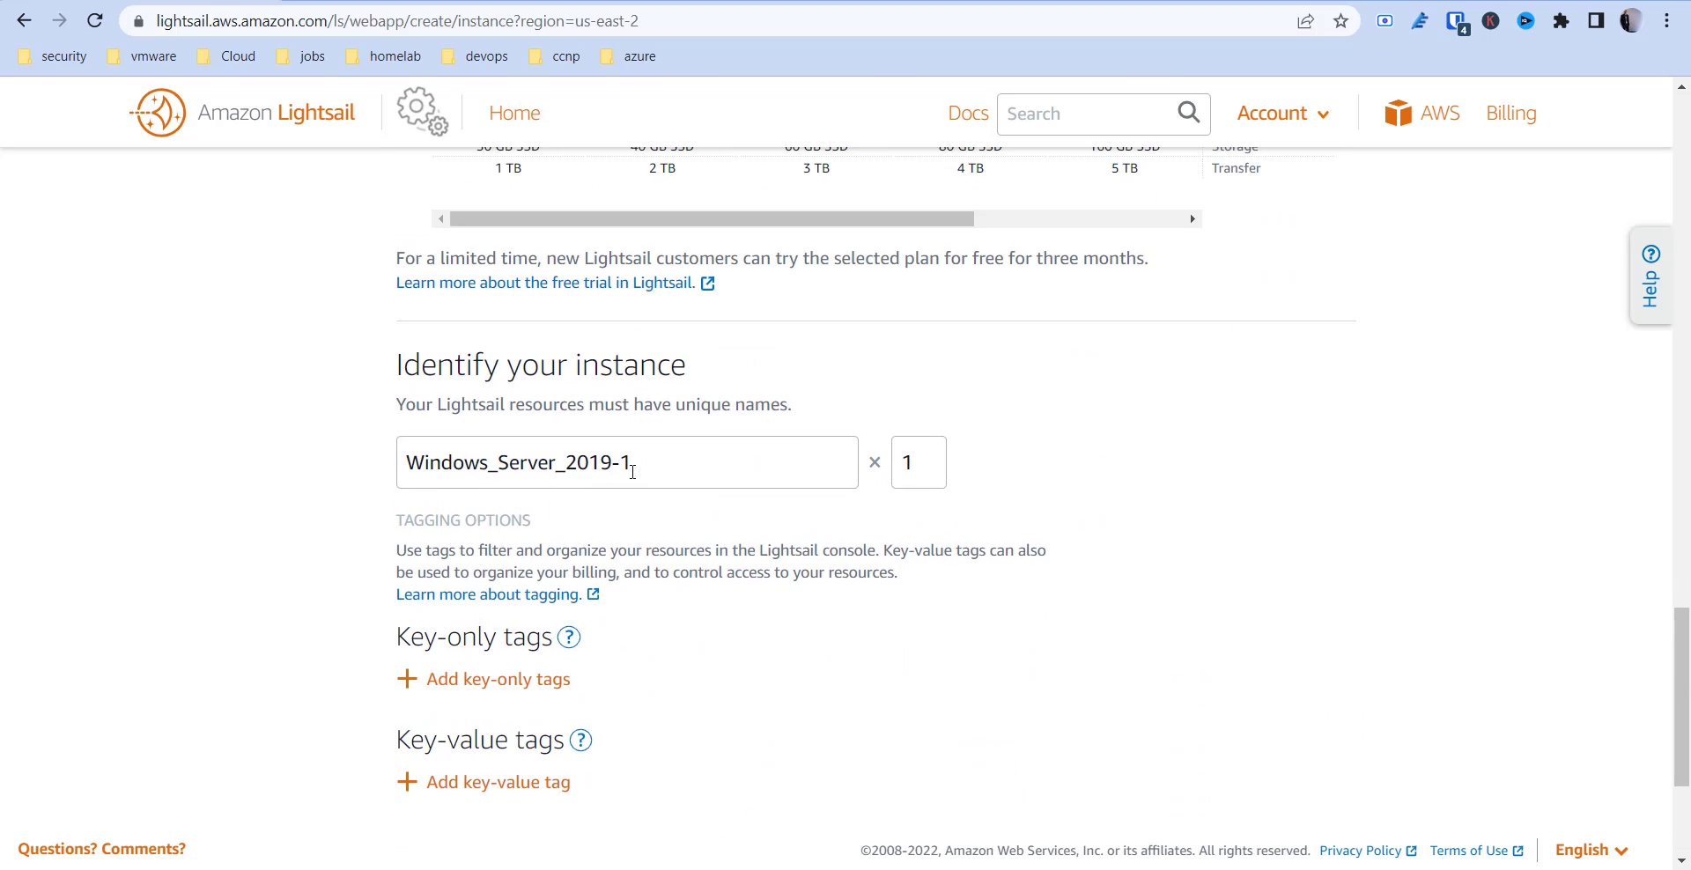
Rename the instance from Windows_Server_2019-1 to dev2022-srvr.
{"action": "left_click_drag", "start_coordinate": [645, 466], "coordinate": [379, 479]}
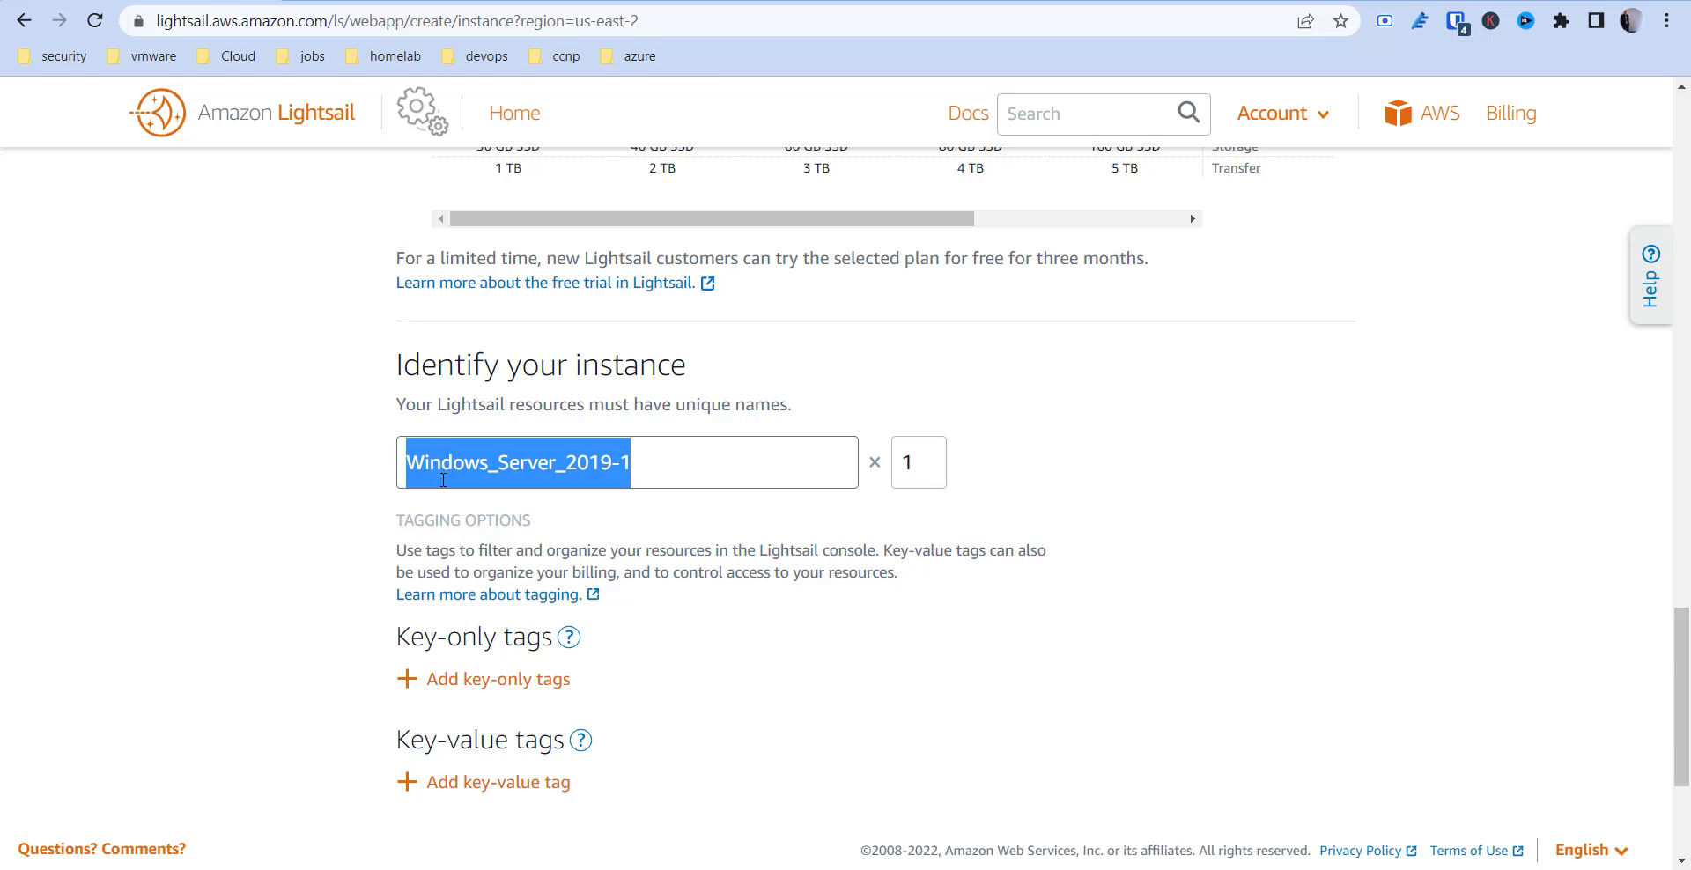
{"action": "type", "text": "devin"}
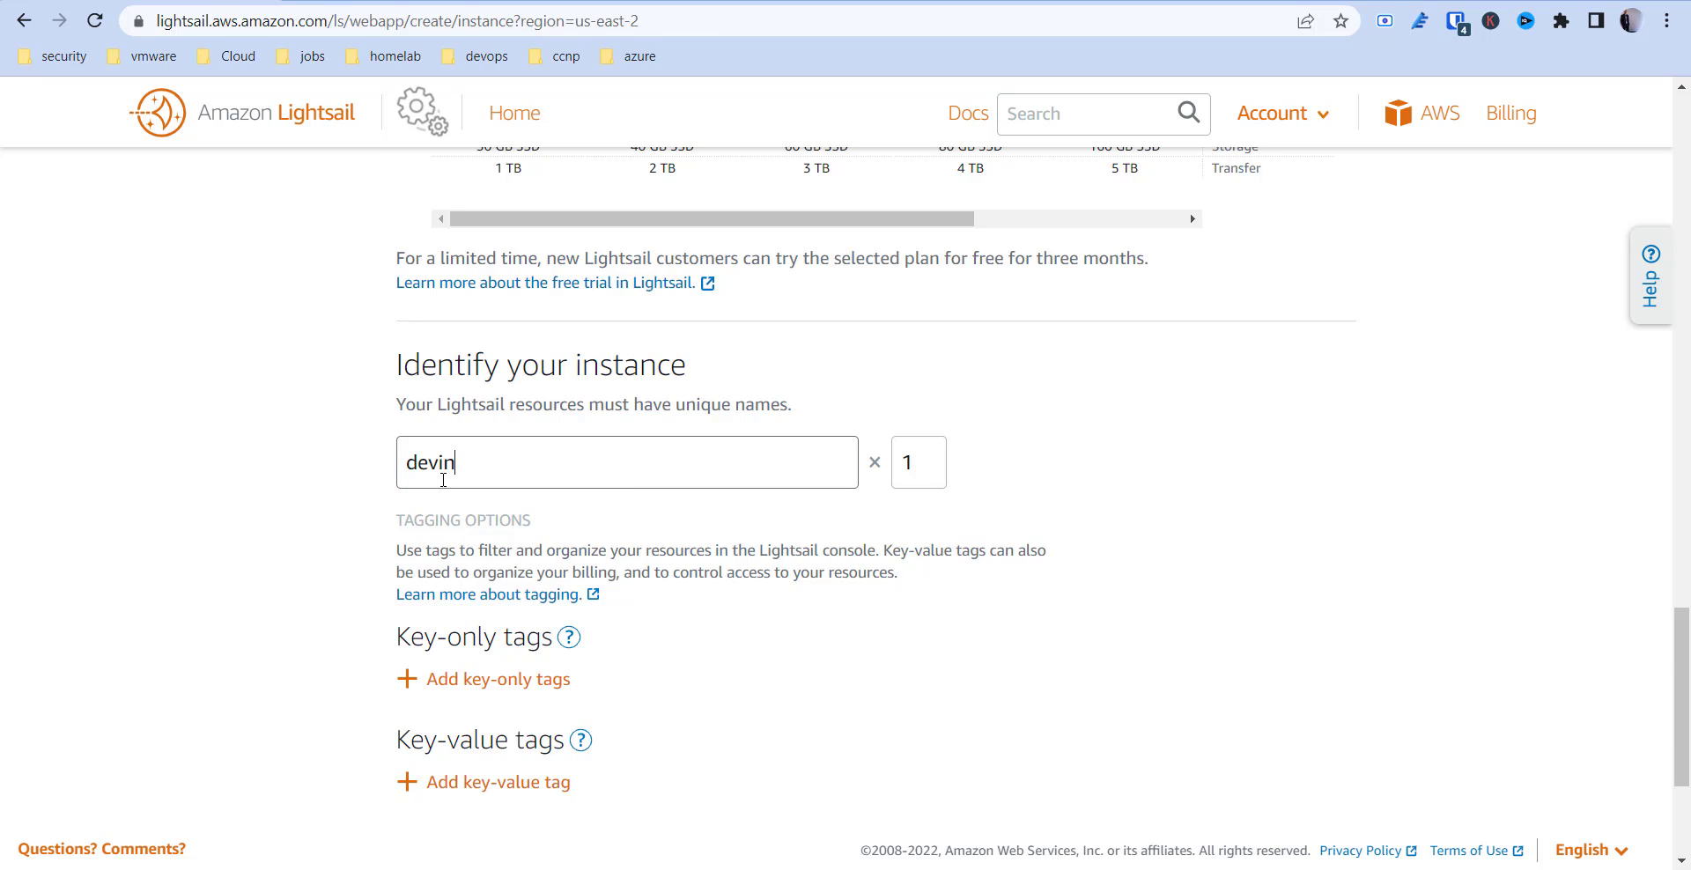
{"action": "key", "text": "BackSpace"}
{"action": "key", "text": "BackSpace"}
{"action": "type", "text": "20"}
{"action": "type", "text": "22-"}
{"action": "type", "text": "srvr"}
{"action": "left_click", "coordinate": [317, 511]}
{"action": "scroll", "coordinate": [317, 511], "scroll_direction": "down", "scroll_amount": 2}
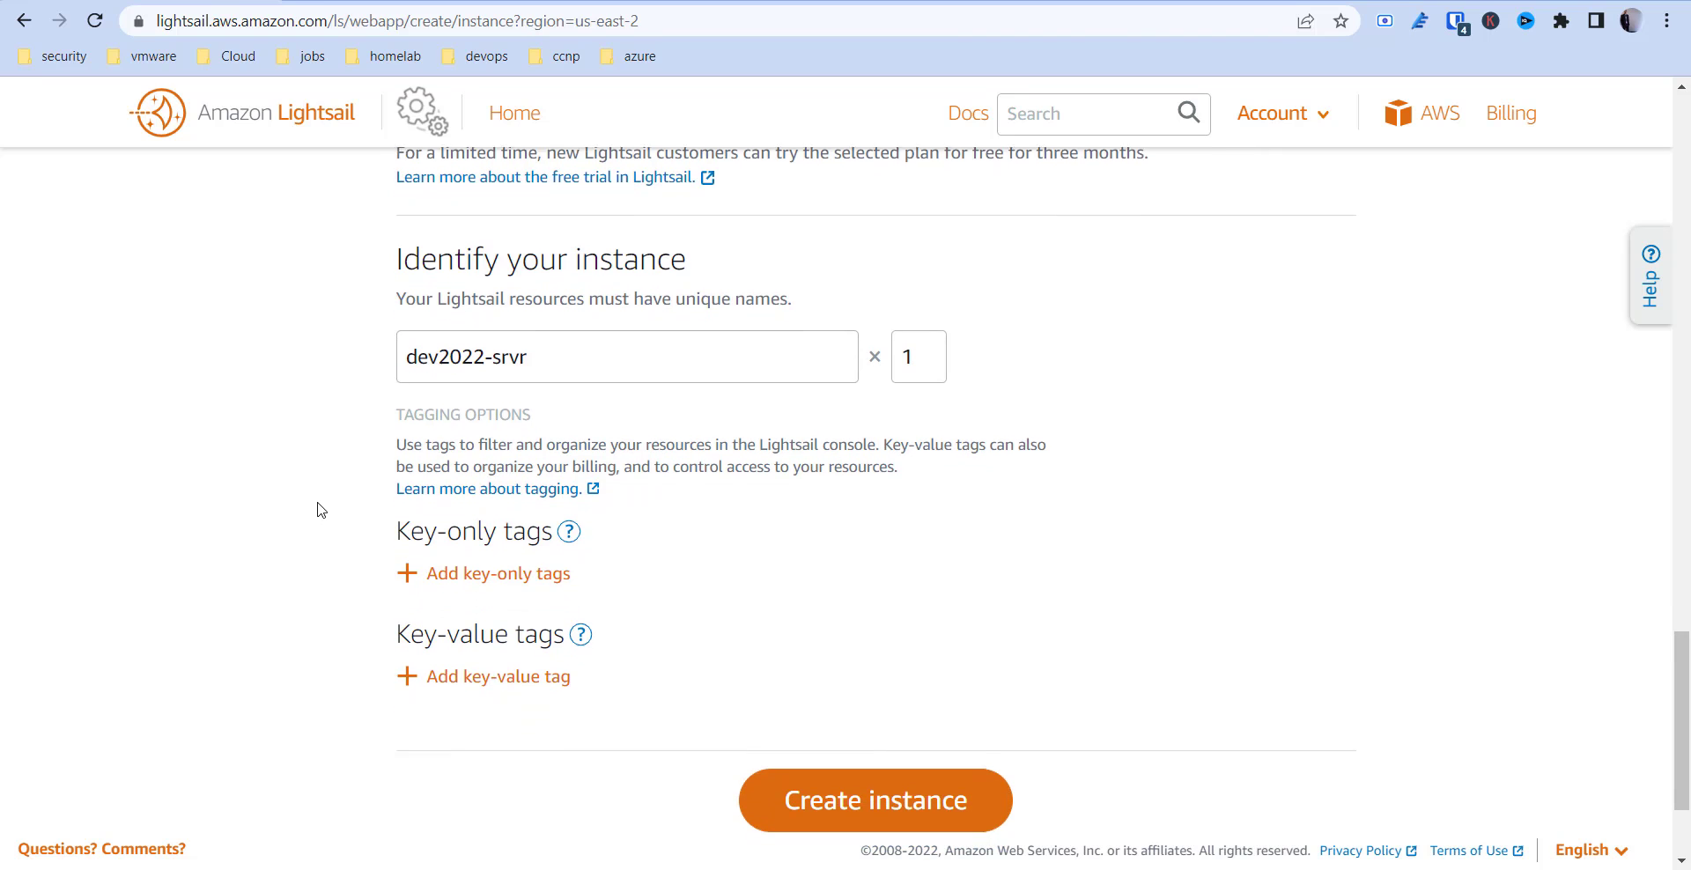
{"action": "scroll", "coordinate": [317, 511], "scroll_direction": "down", "scroll_amount": 2}
{"action": "scroll", "coordinate": [318, 511], "scroll_direction": "down", "scroll_amount": 1}
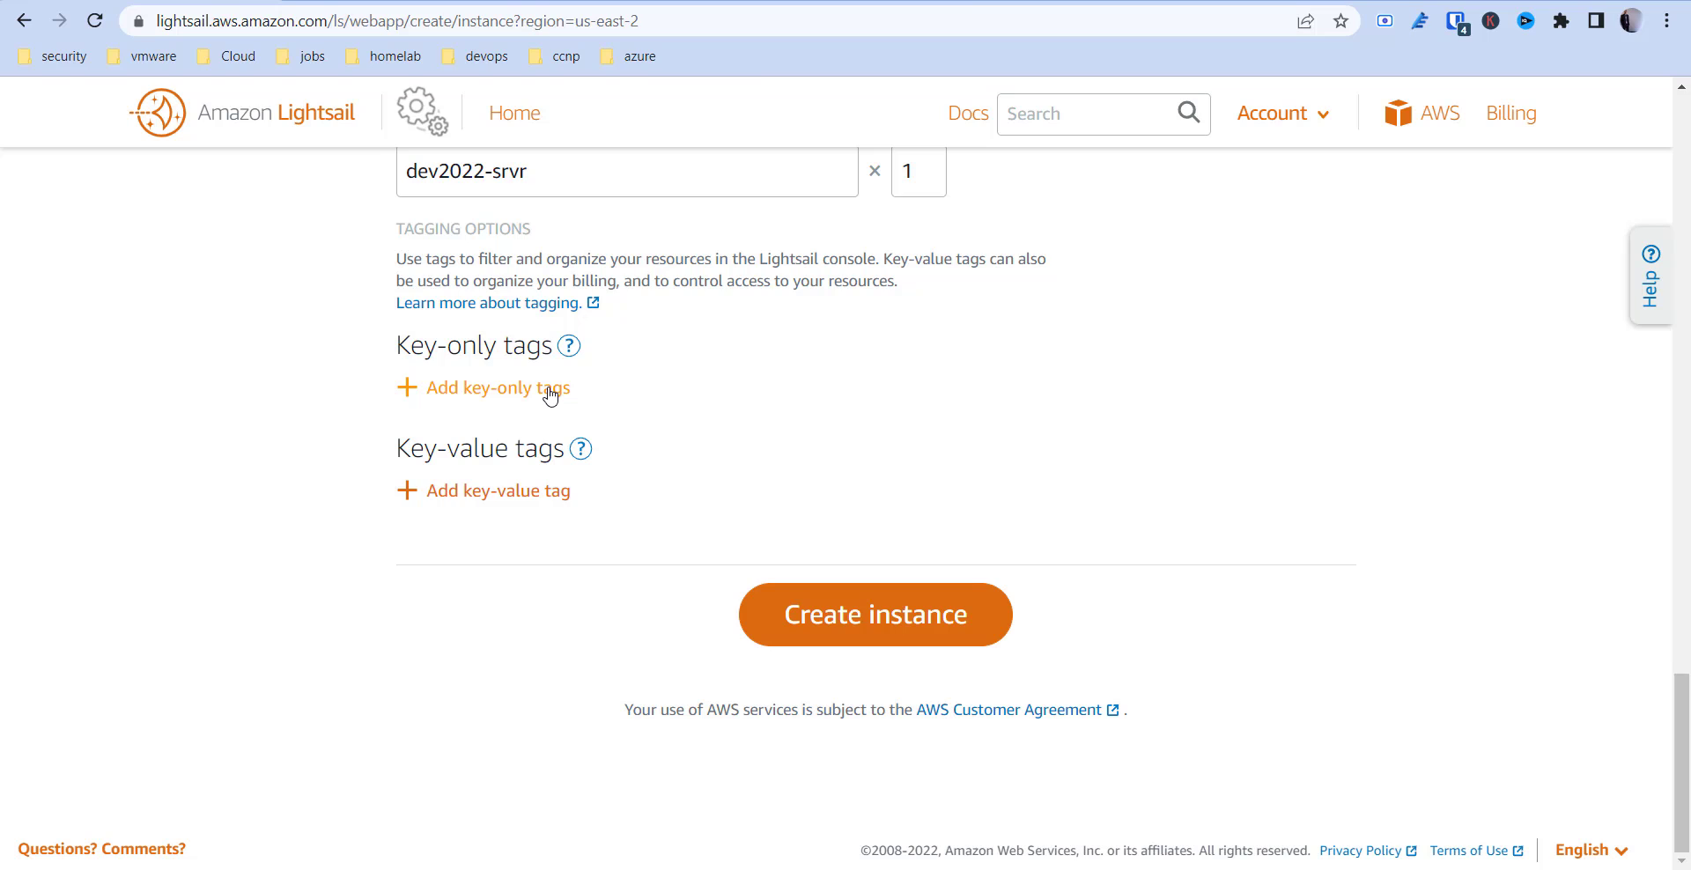
Create the instance and highlight its memory size and public IPv4 address on the Pending card.
{"action": "left_click", "coordinate": [879, 620]}
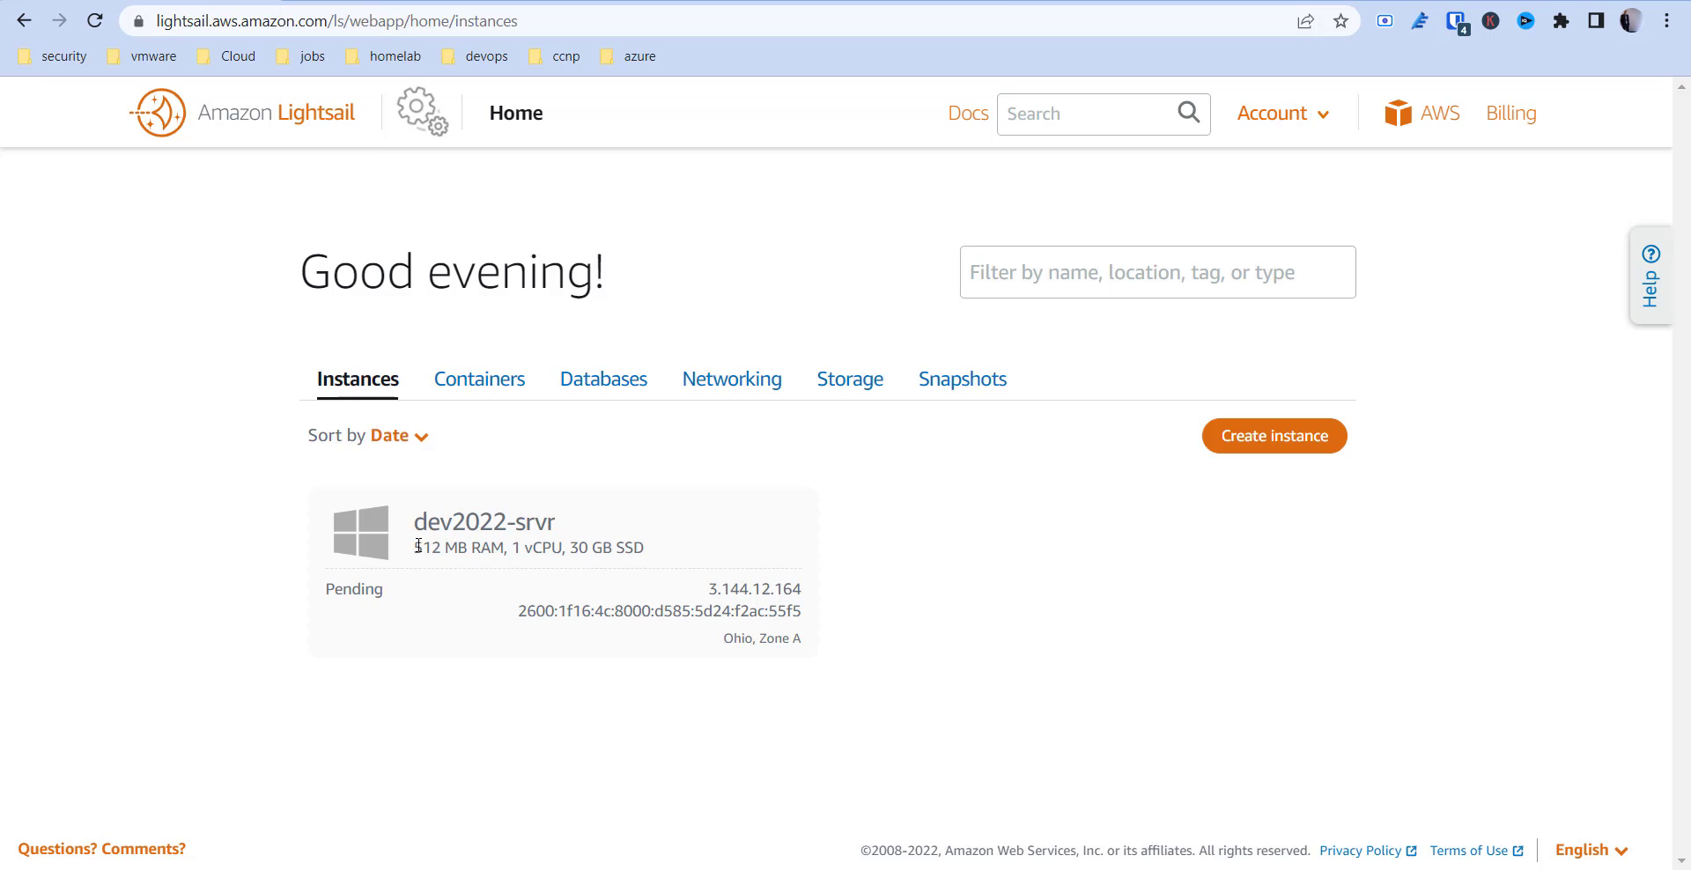
{"action": "left_click_drag", "start_coordinate": [414, 547], "coordinate": [459, 548]}
{"action": "mouse_move", "coordinate": [578, 548]}
{"action": "left_mouse_down"}
{"action": "mouse_move", "coordinate": [782, 593]}
{"action": "mouse_move", "coordinate": [713, 588]}
{"action": "left_mouse_up"}
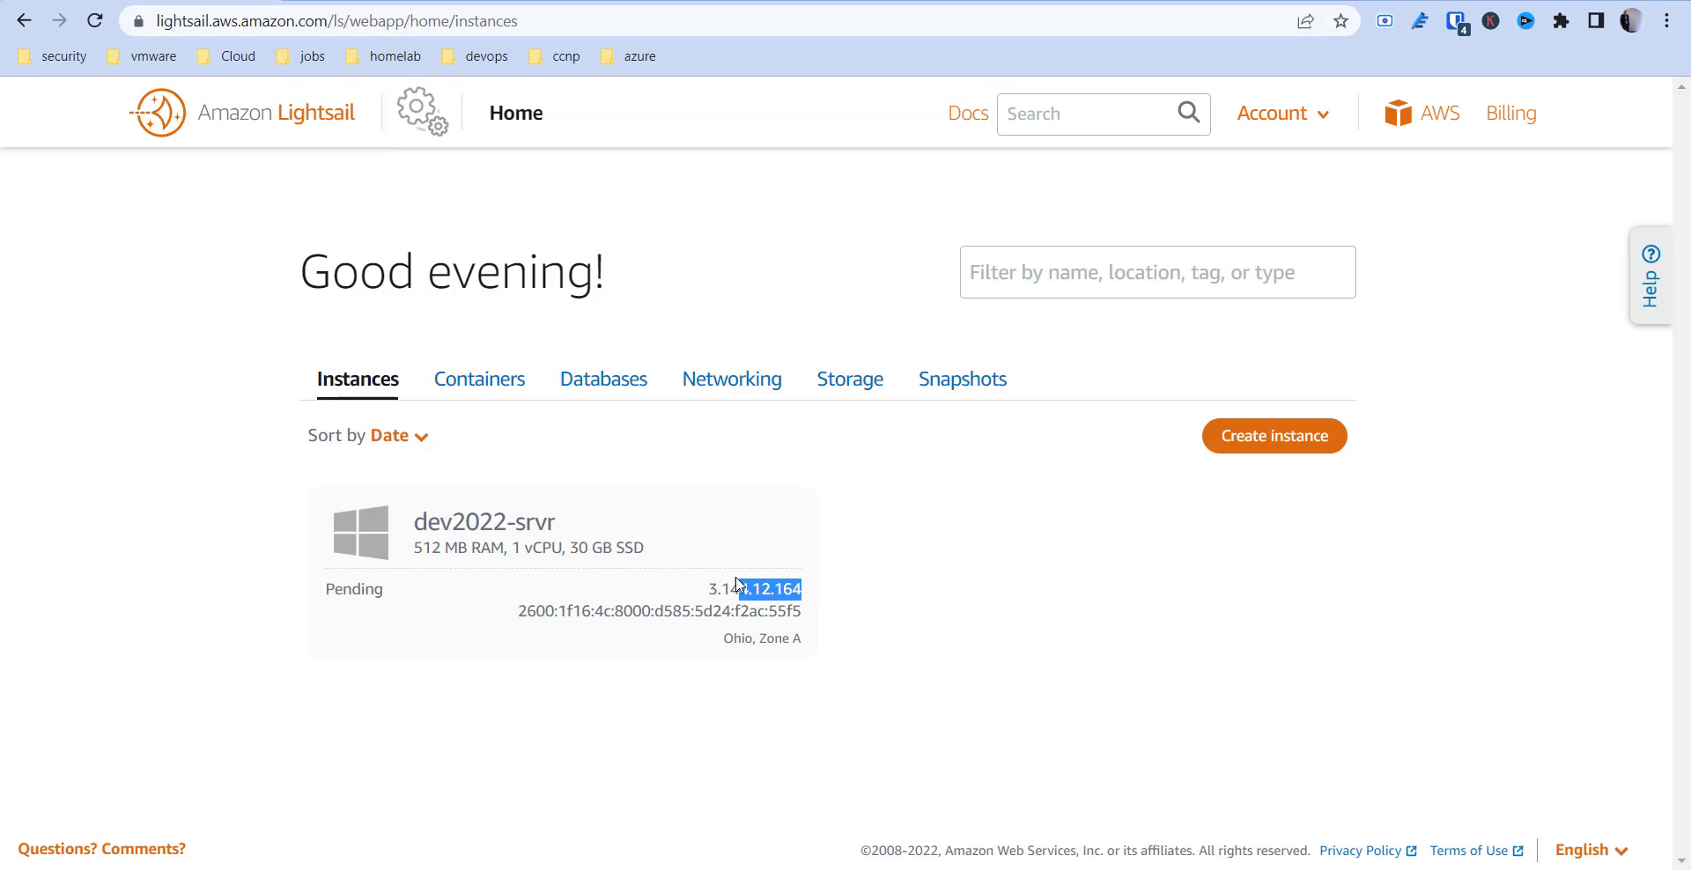
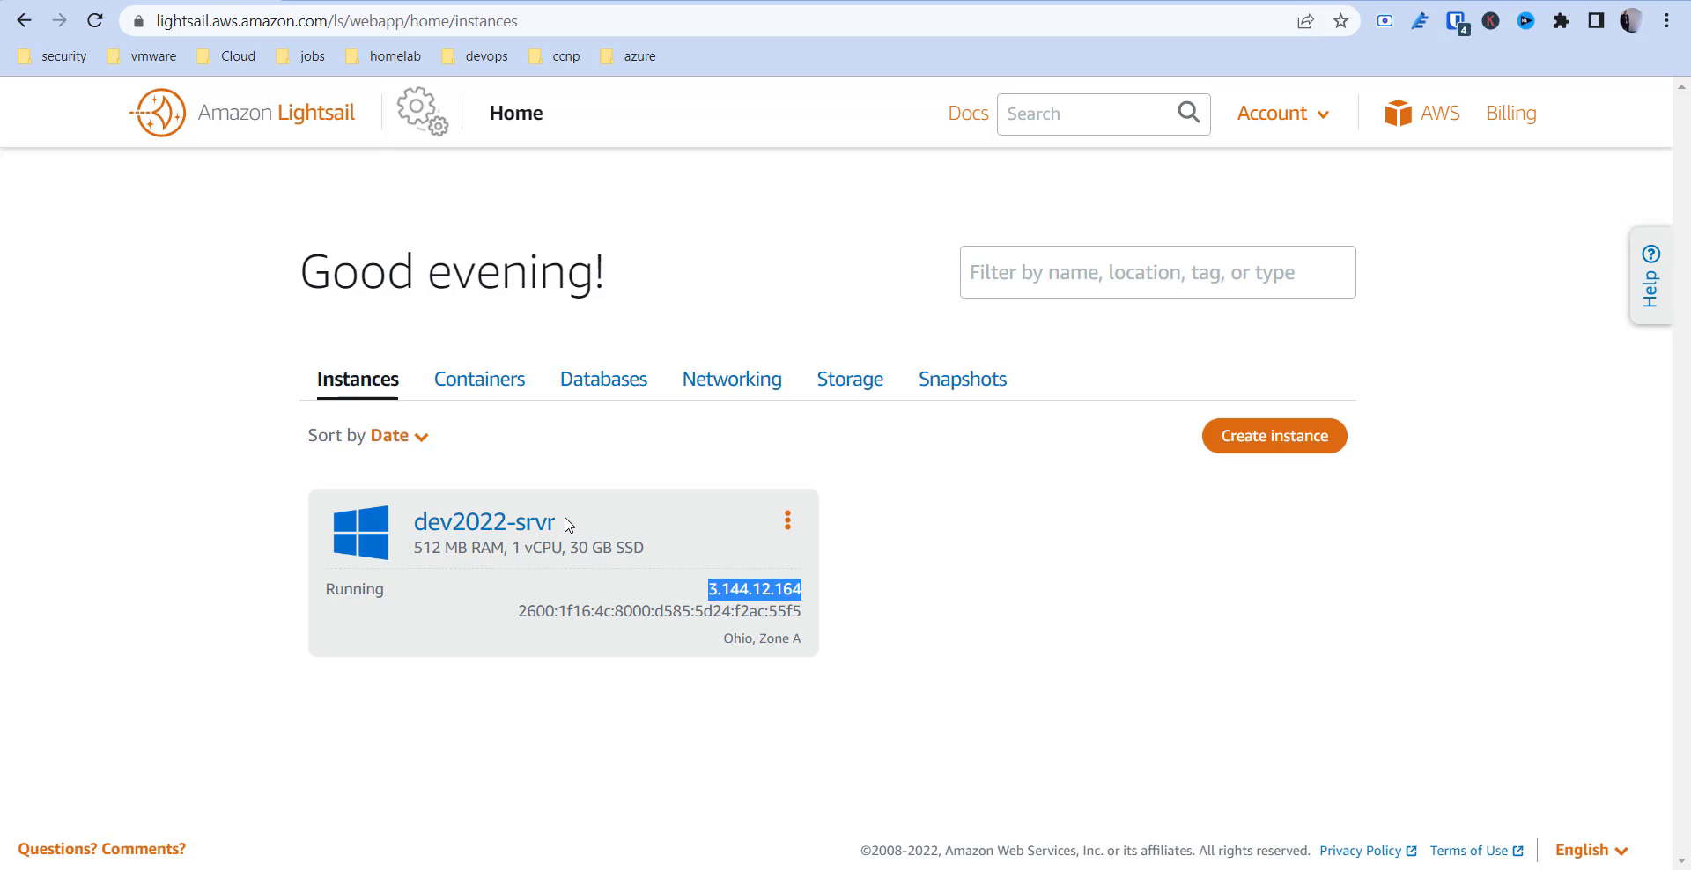
Go to the dev2022-srvr instance's Connect page from its card actions menu.
{"action": "left_click", "coordinate": [788, 522]}
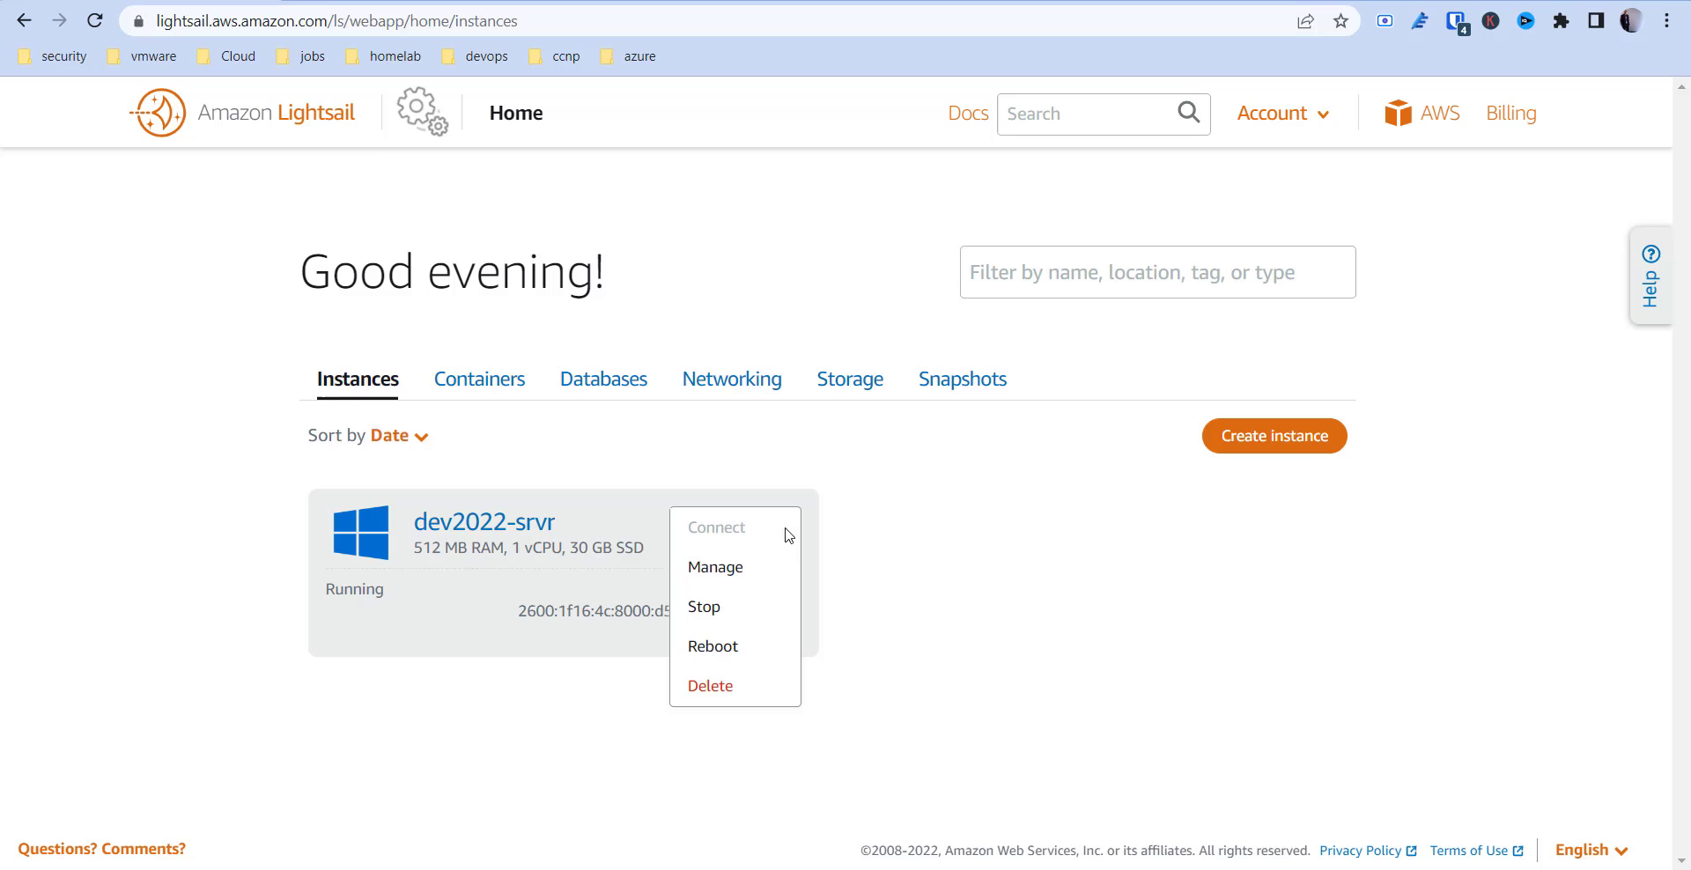
{"action": "left_click", "coordinate": [781, 566]}
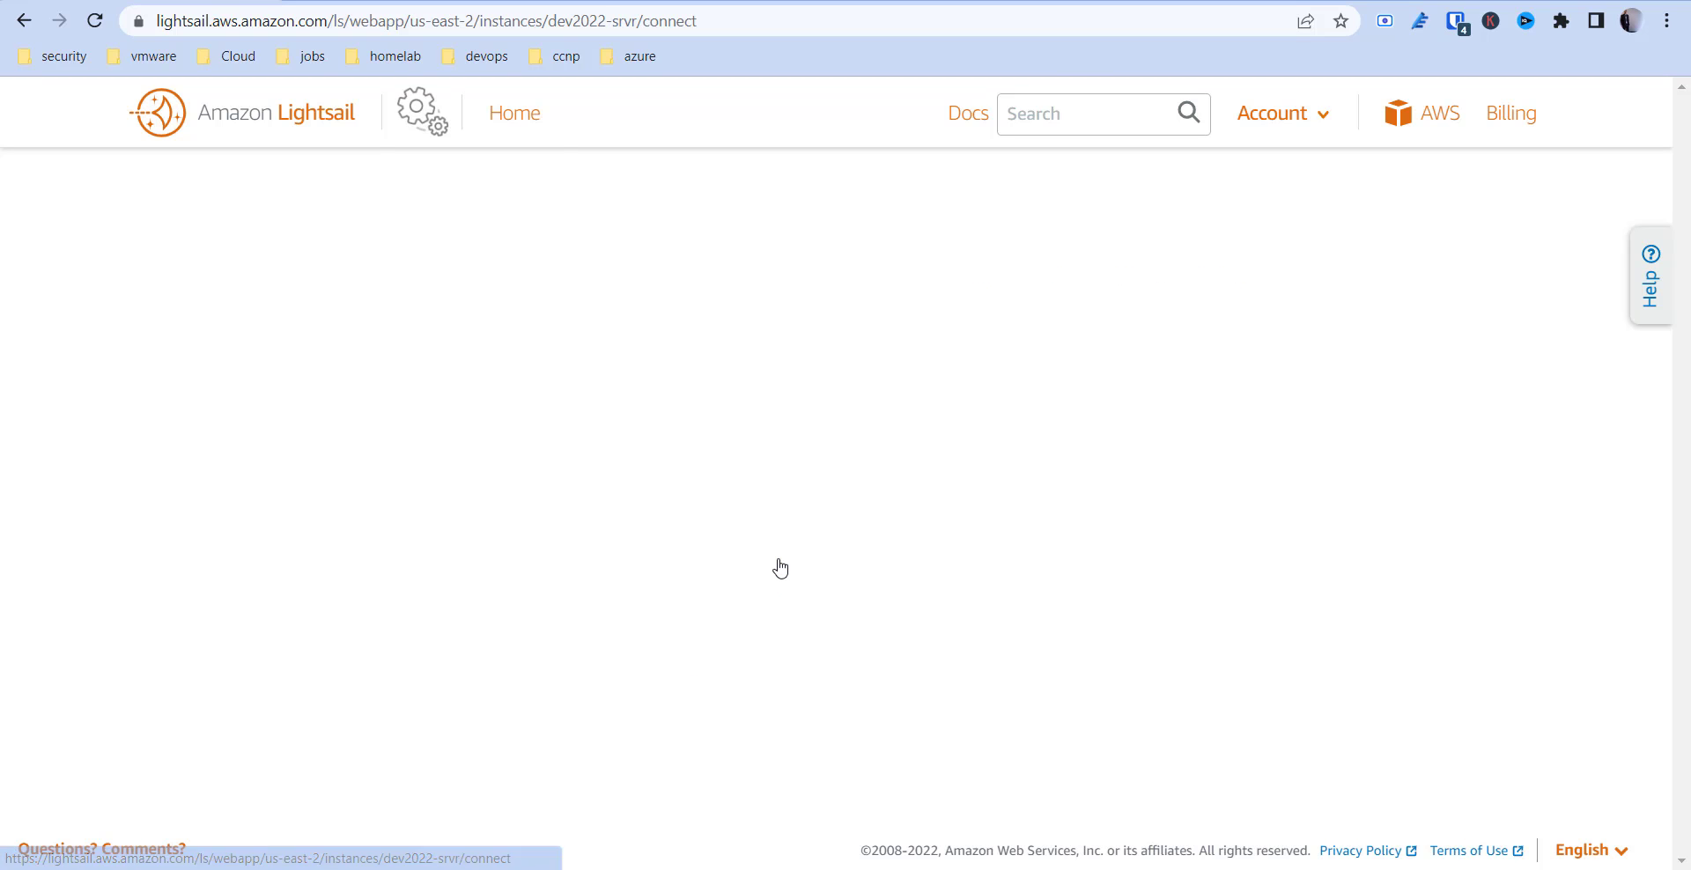
{"action": "scroll", "coordinate": [795, 551], "scroll_direction": "down", "scroll_amount": 2}
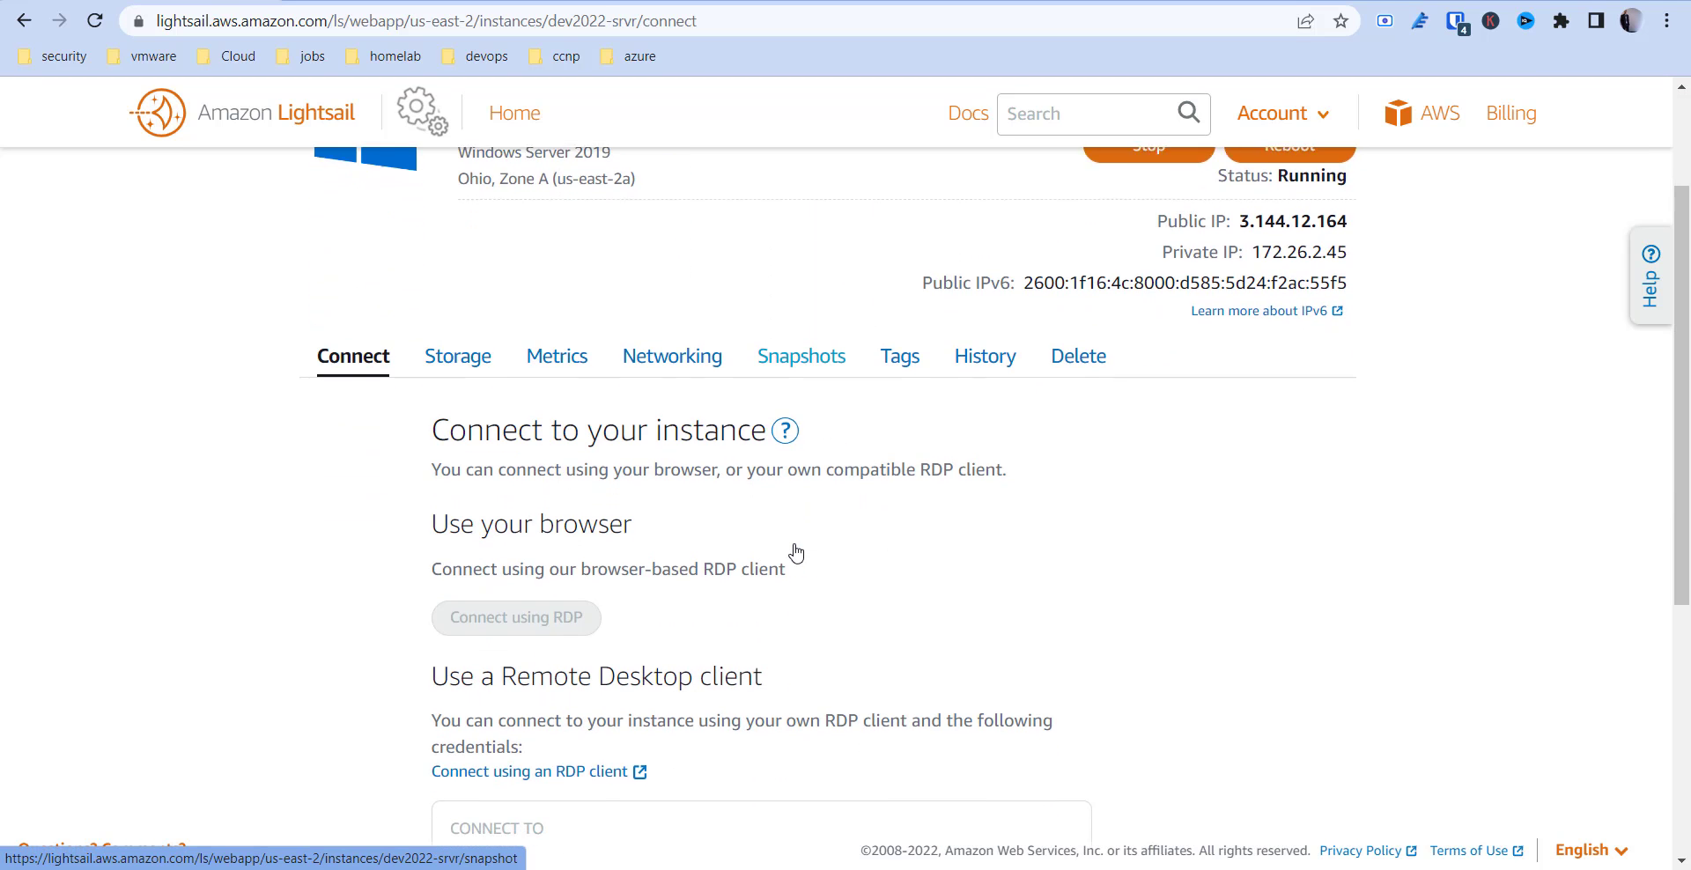
{"action": "scroll", "coordinate": [795, 551], "scroll_direction": "down", "scroll_amount": 1}
{"action": "scroll", "coordinate": [576, 423], "scroll_direction": "down", "scroll_amount": 2}
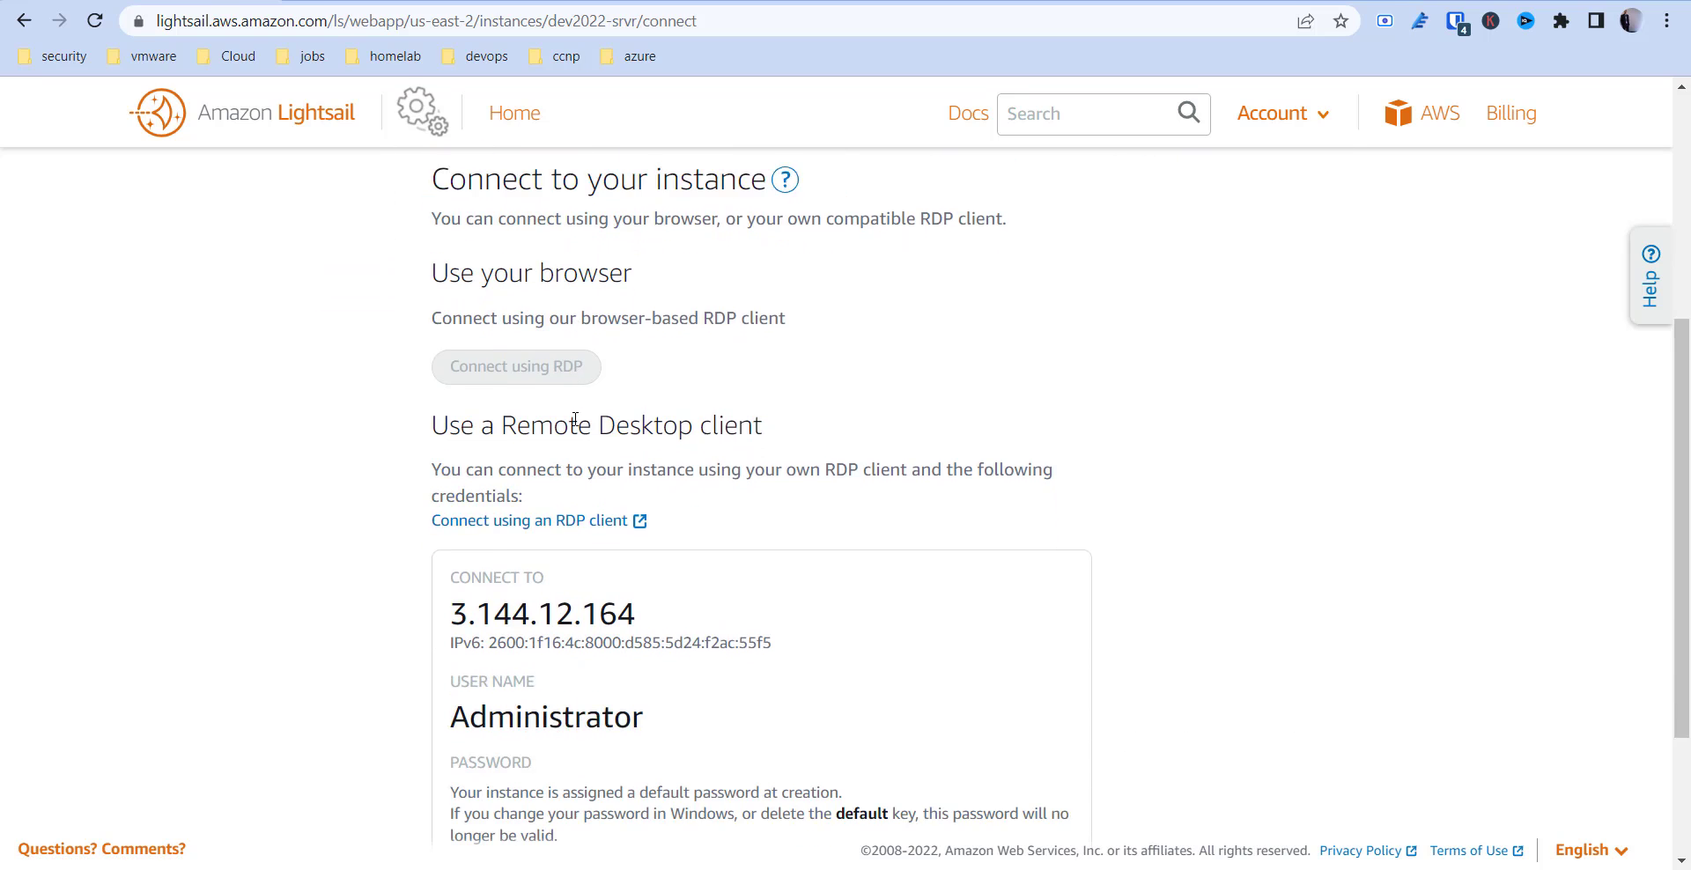
{"action": "scroll", "coordinate": [576, 422], "scroll_direction": "down", "scroll_amount": 1}
{"action": "scroll", "coordinate": [555, 450], "scroll_direction": "down", "scroll_amount": 2}
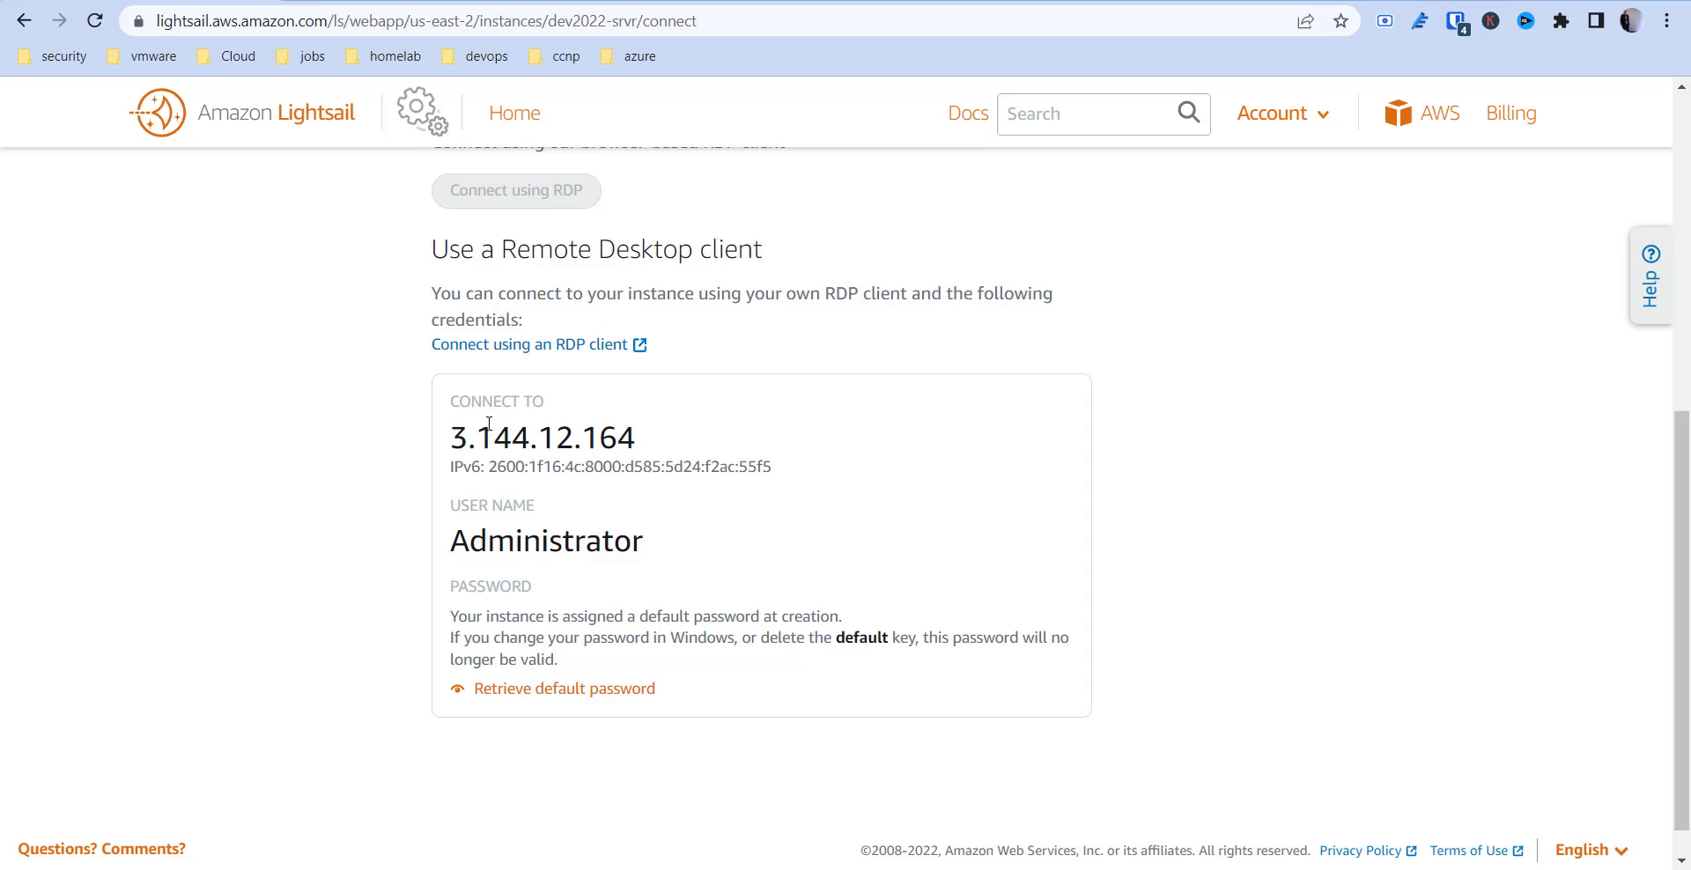
Copy the instance IP address 3.144.12.164 from the connect page.
{"action": "left_click", "coordinate": [509, 345]}
{"action": "double_click", "coordinate": [510, 438]}
{"action": "right_click", "coordinate": [510, 438]}
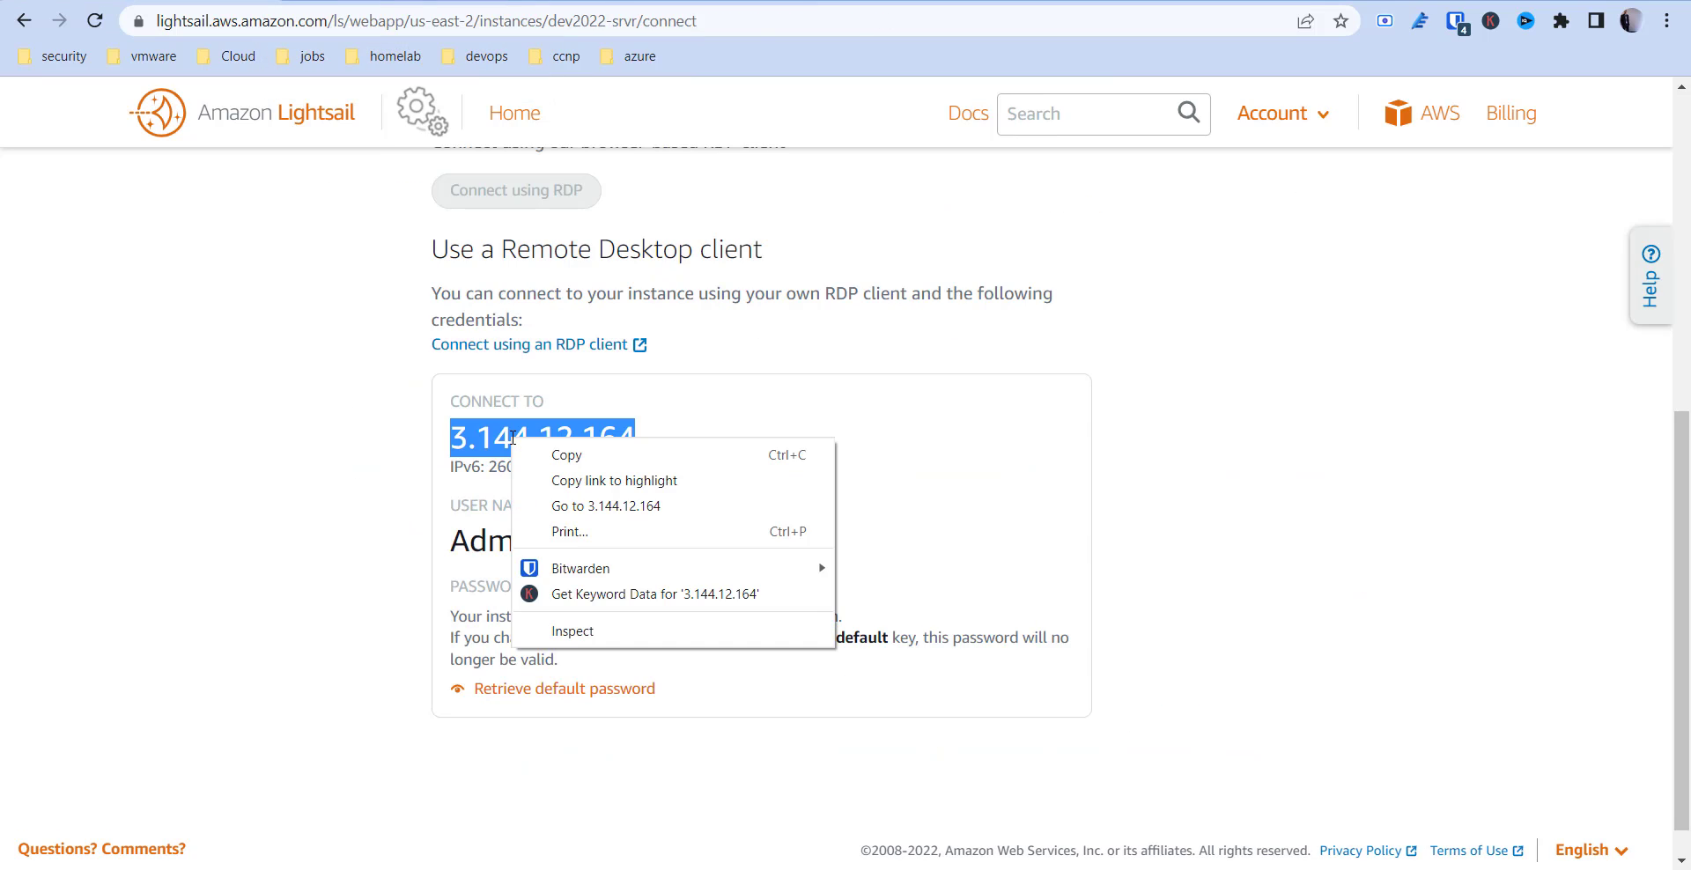
{"action": "left_click", "coordinate": [555, 457]}
Start a Remote Desktop Connection to the pasted IP 3.144.12.164.
{"action": "key", "text": "super"}
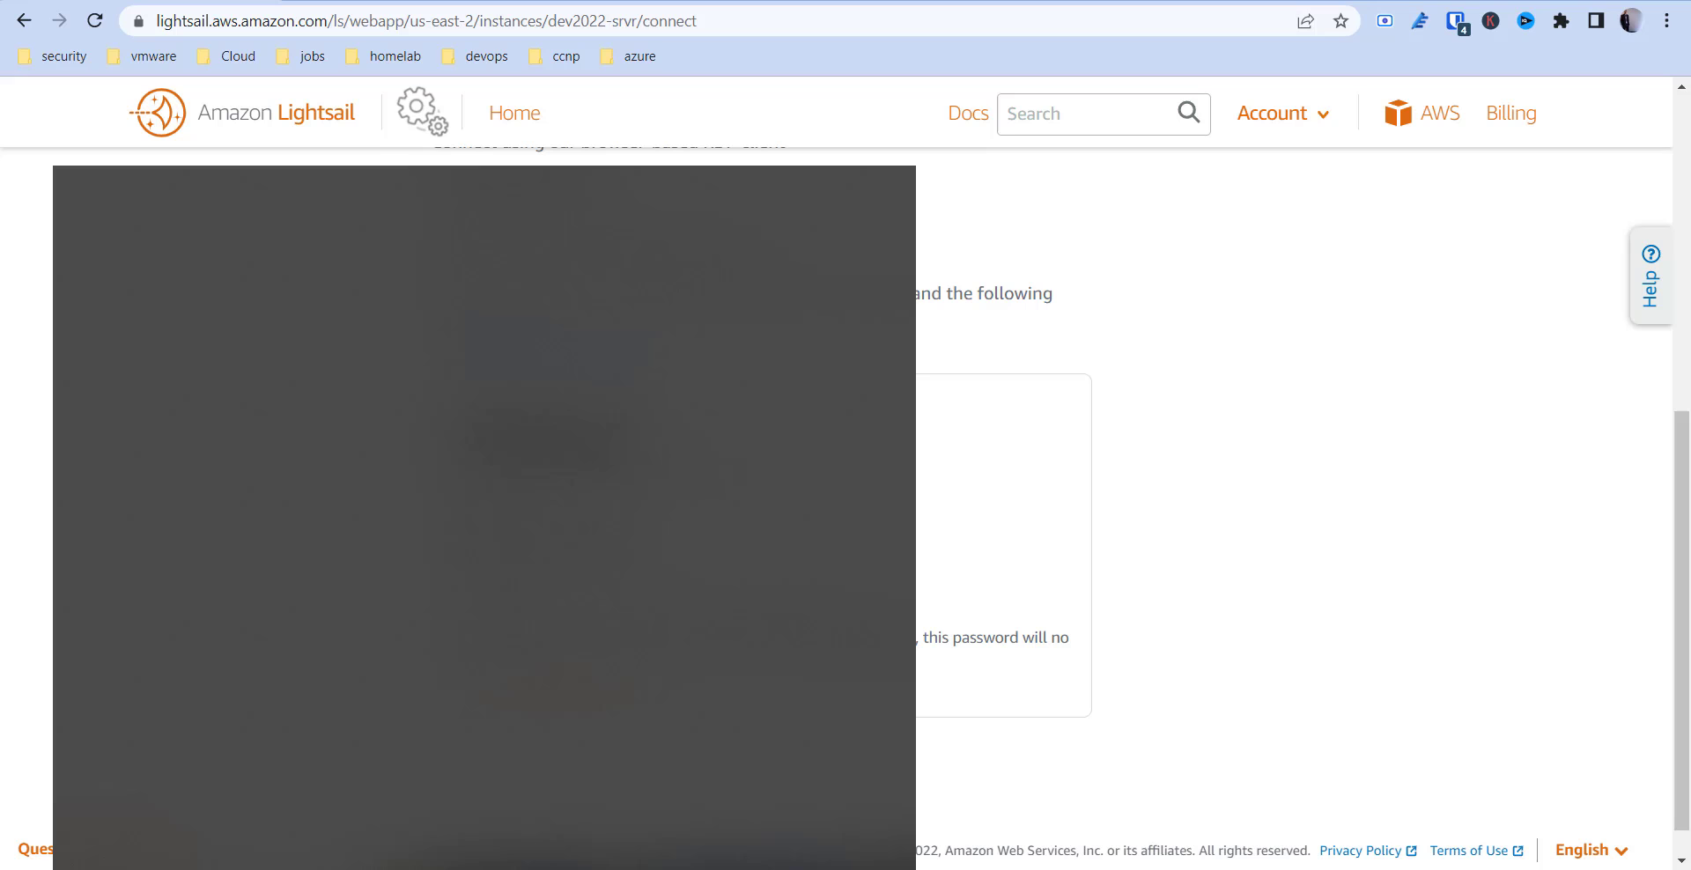
{"action": "type", "text": "remo"}
{"action": "key", "text": "Return"}
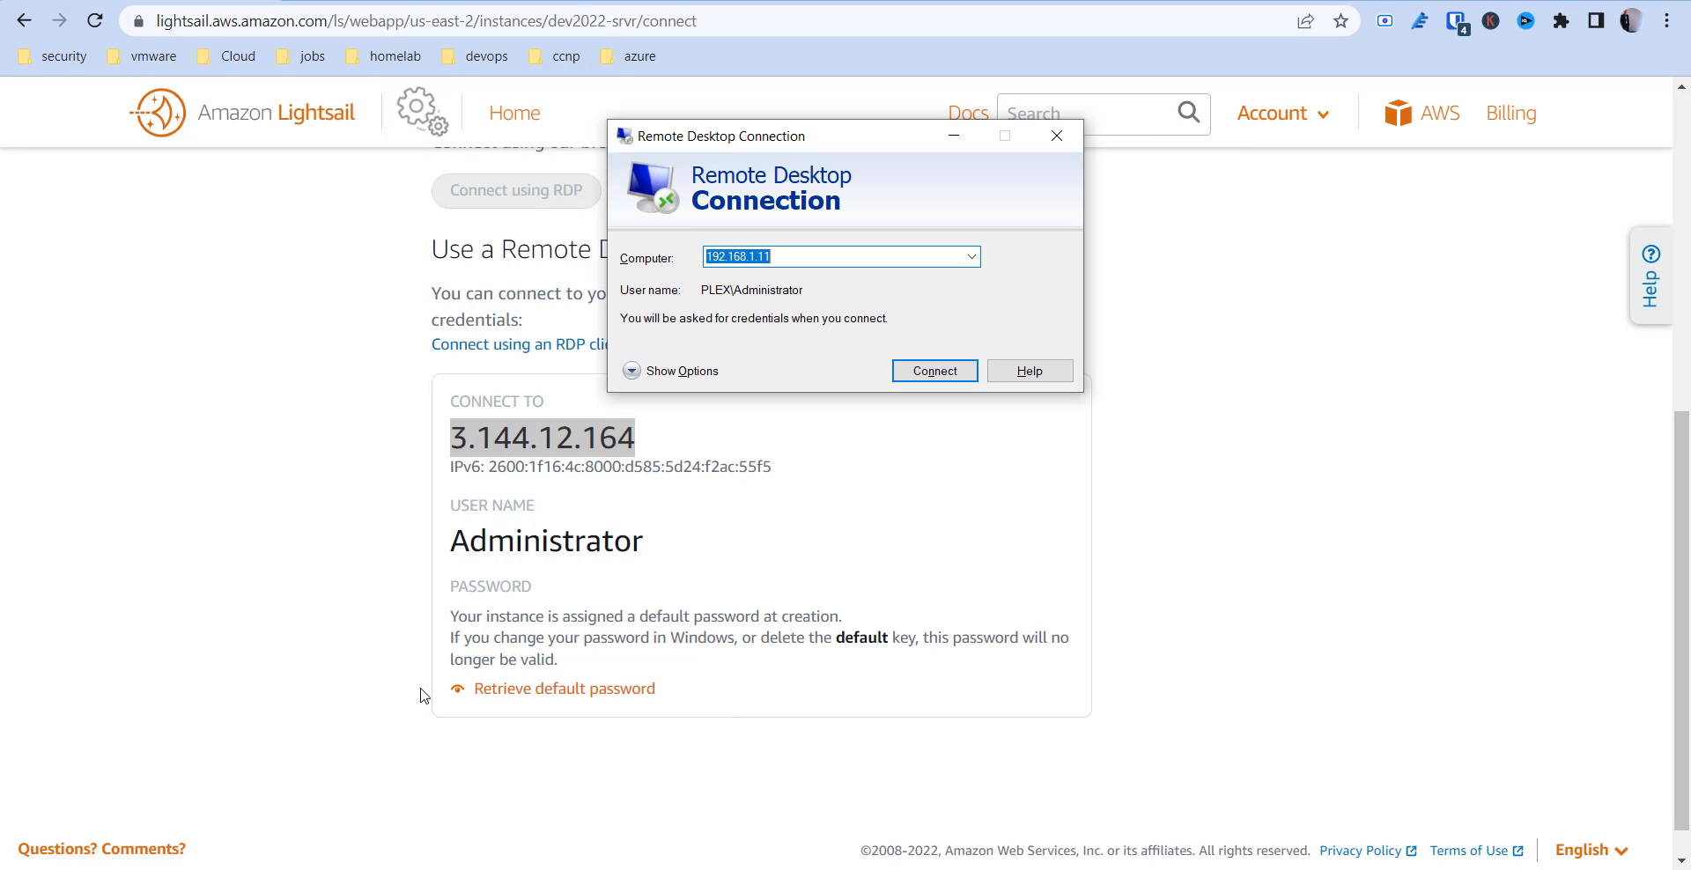
{"action": "key", "text": "ctrl+v"}
{"action": "left_click", "coordinate": [912, 370]}
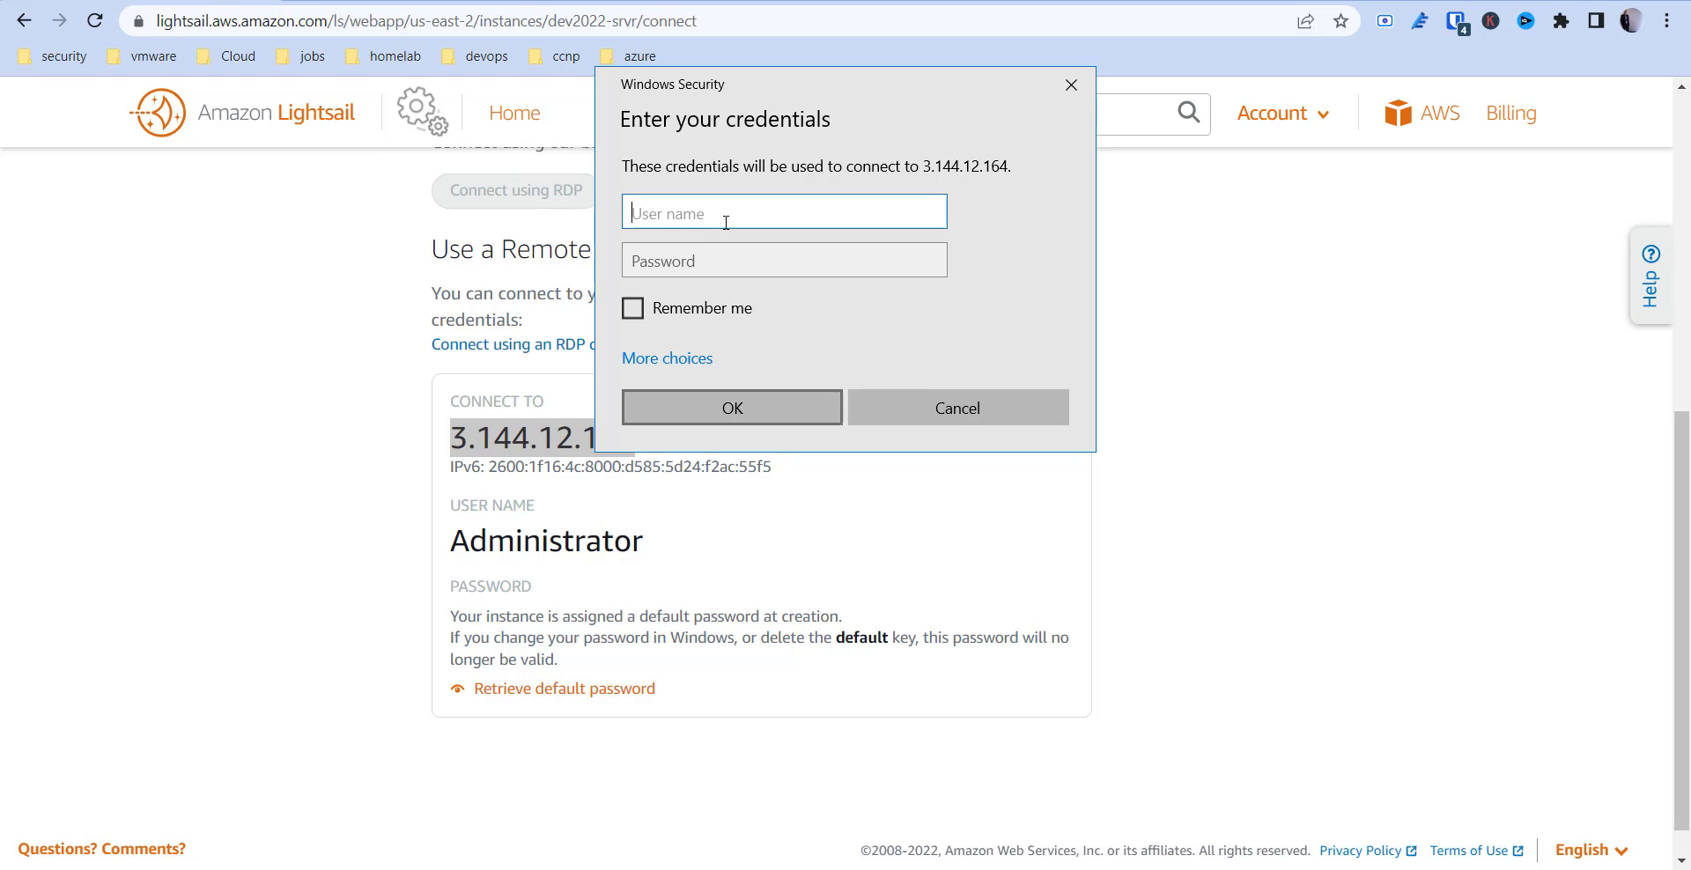
{"action": "type", "text": "ad"}
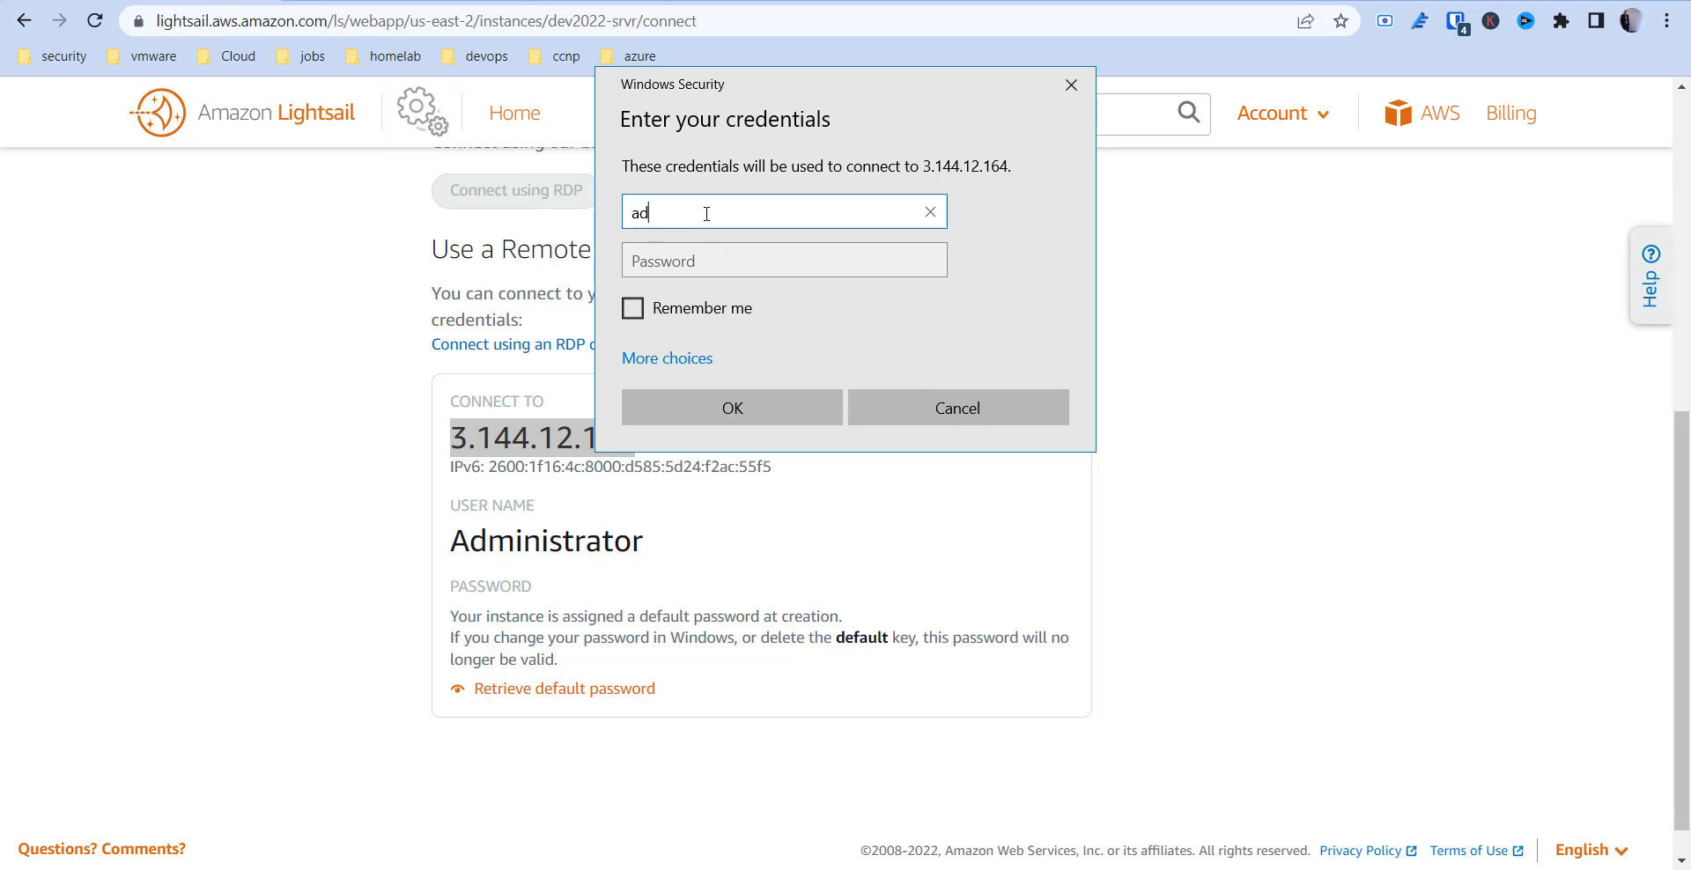
{"action": "type", "text": "trator"}
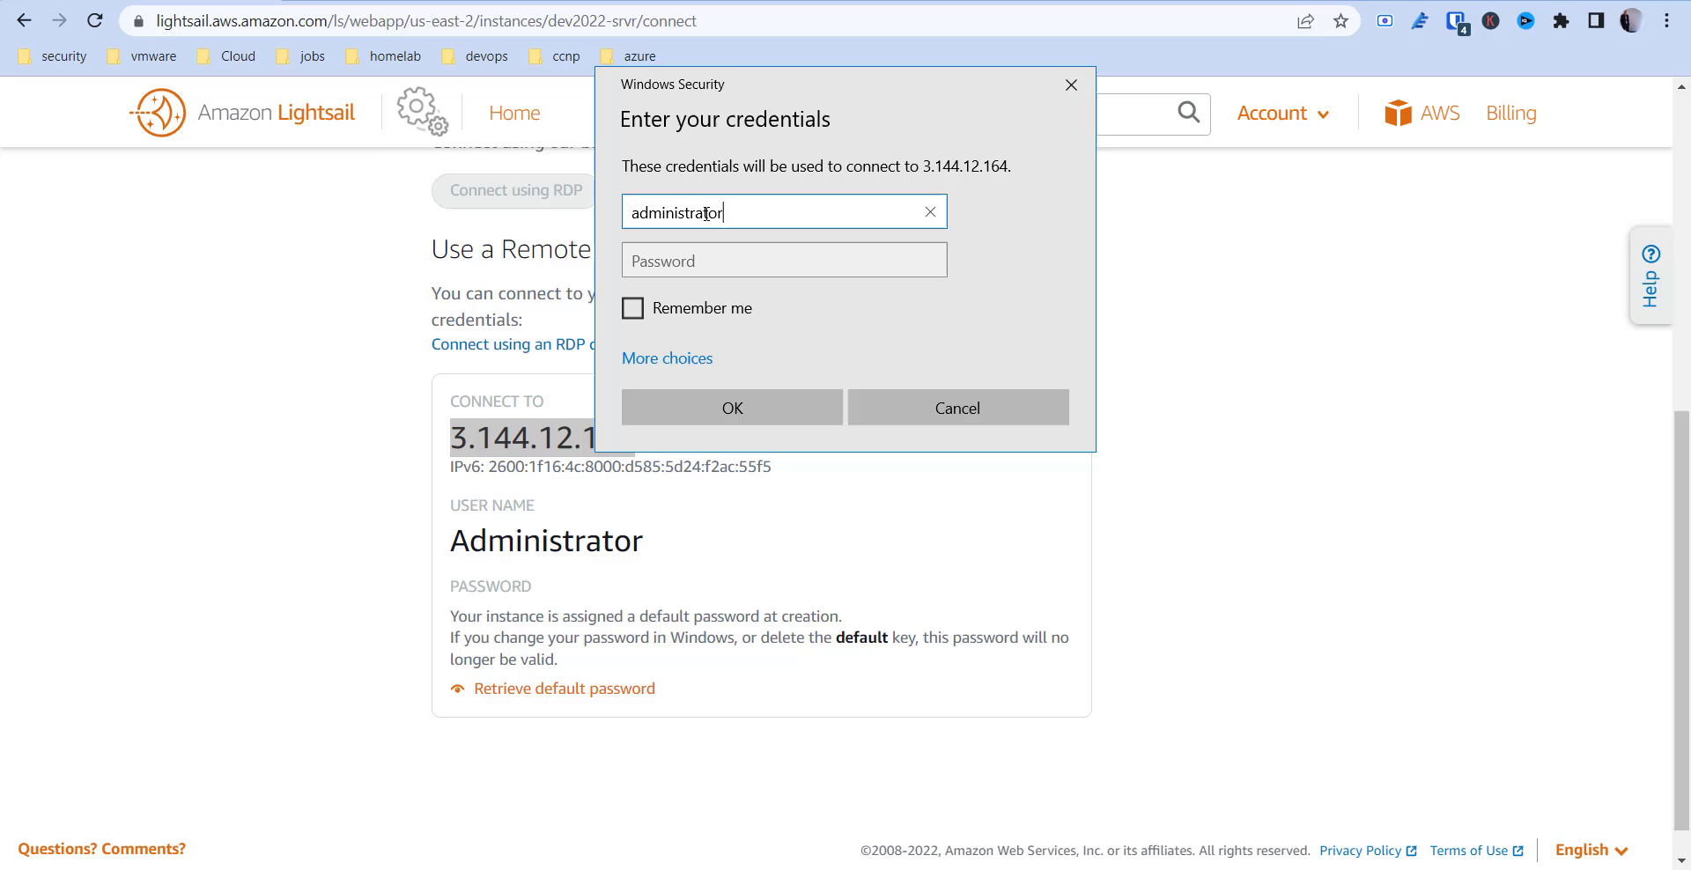
Request the default password and dismiss the 'not available yet' notice.
{"action": "left_click", "coordinate": [528, 689]}
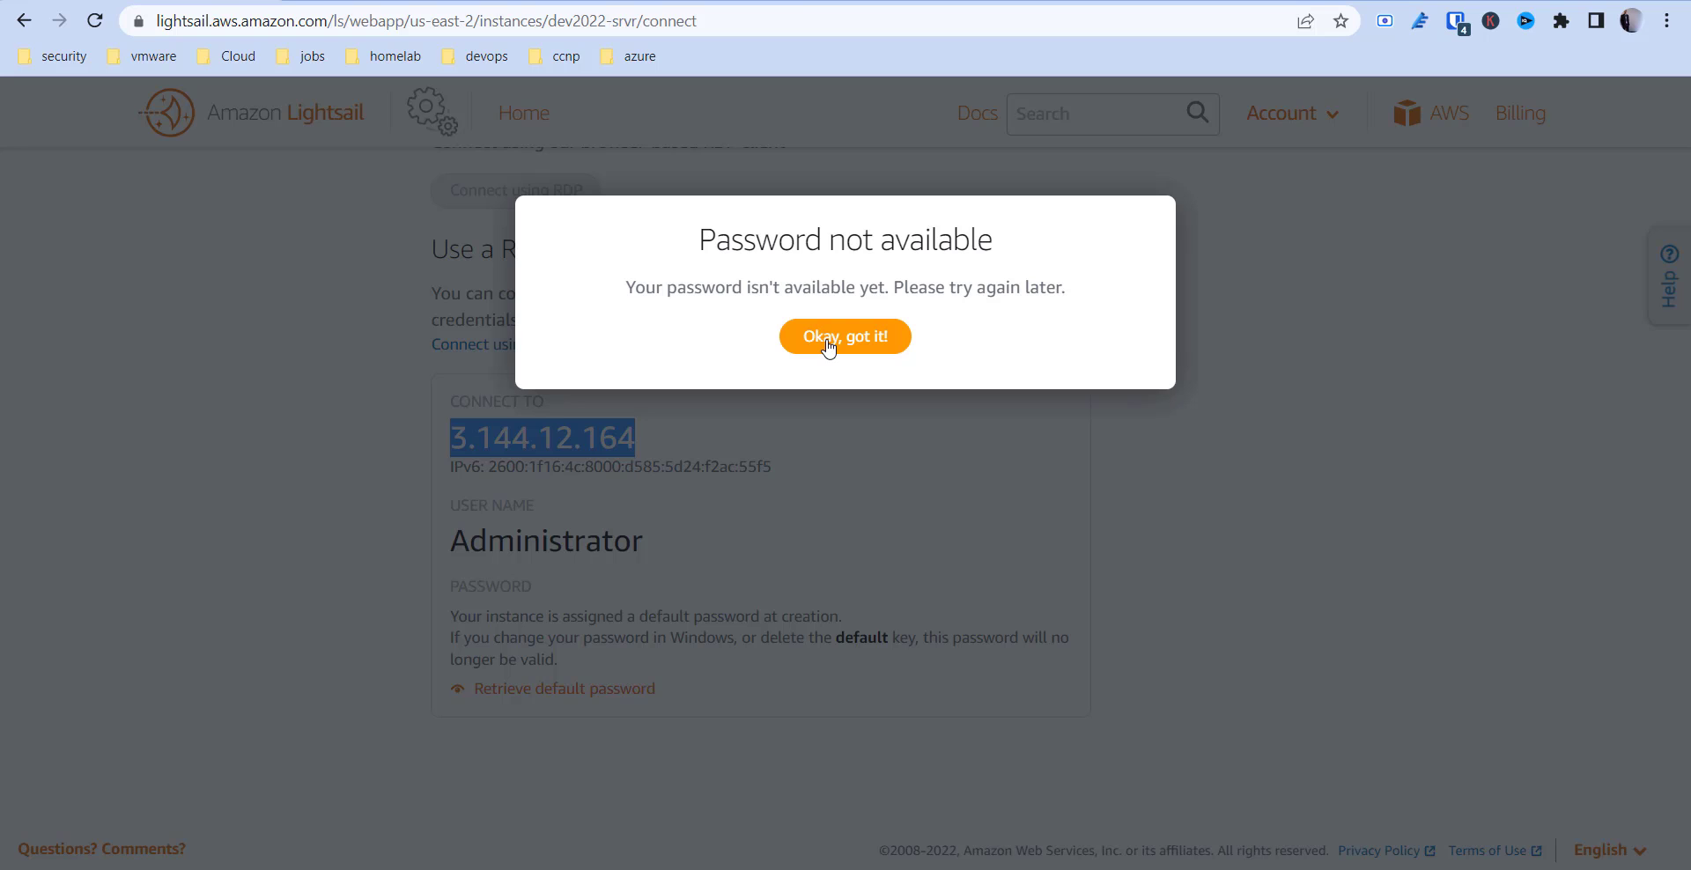
{"action": "left_click", "coordinate": [830, 341]}
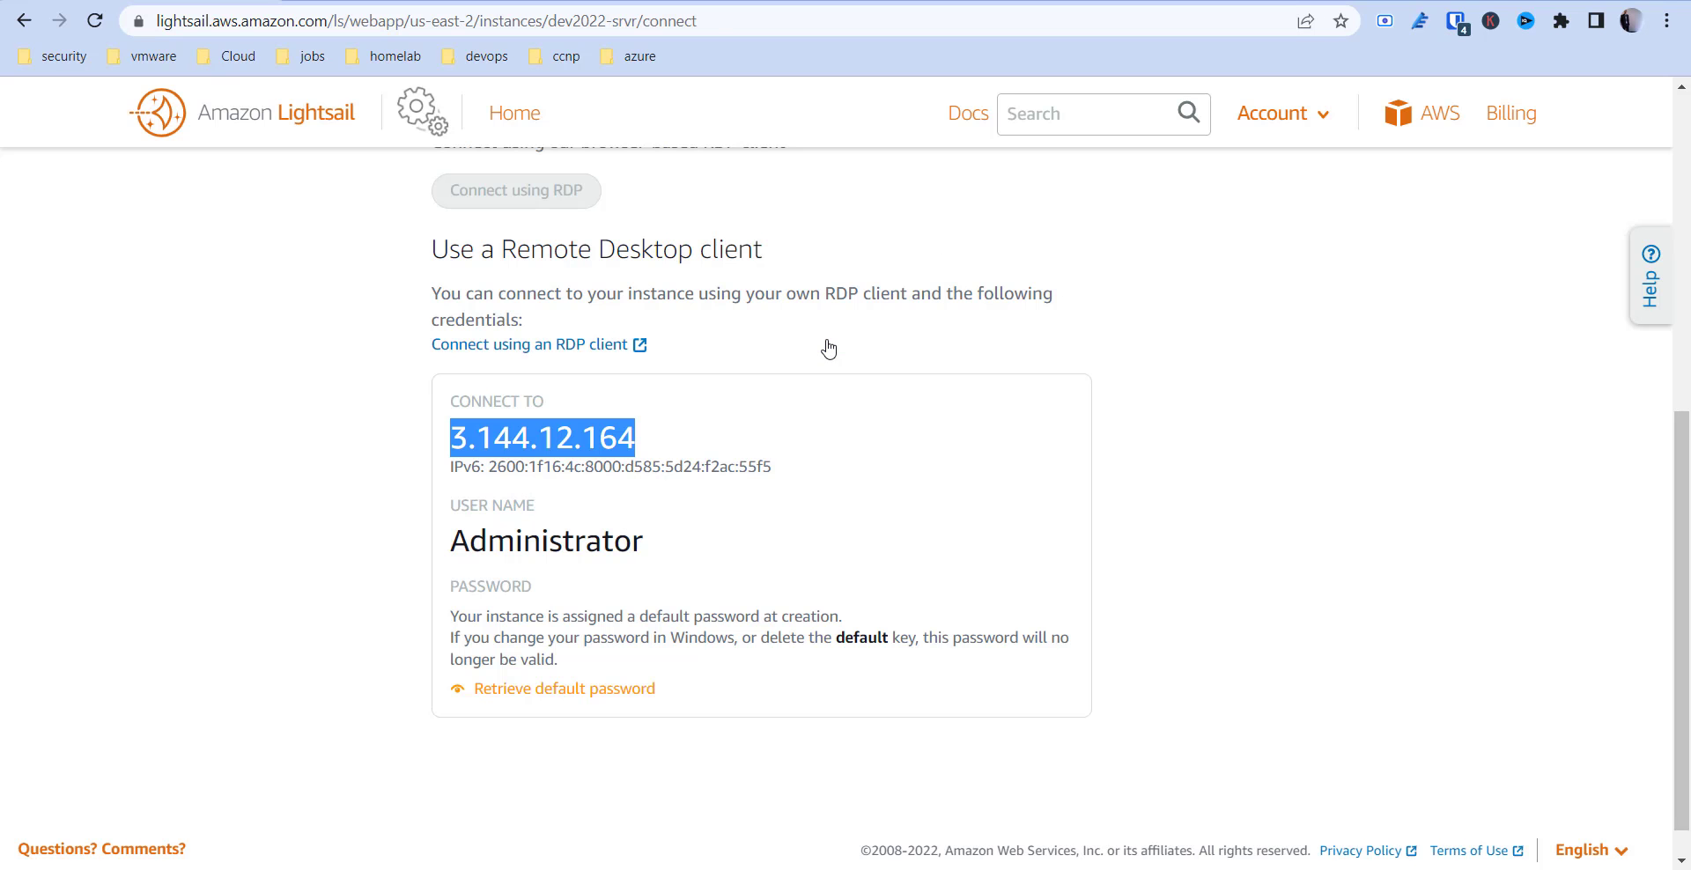
{"action": "left_click", "coordinate": [739, 384]}
{"action": "scroll", "coordinate": [740, 384], "scroll_direction": "up", "scroll_amount": 3}
{"action": "scroll", "coordinate": [582, 437], "scroll_direction": "down", "scroll_amount": 2}
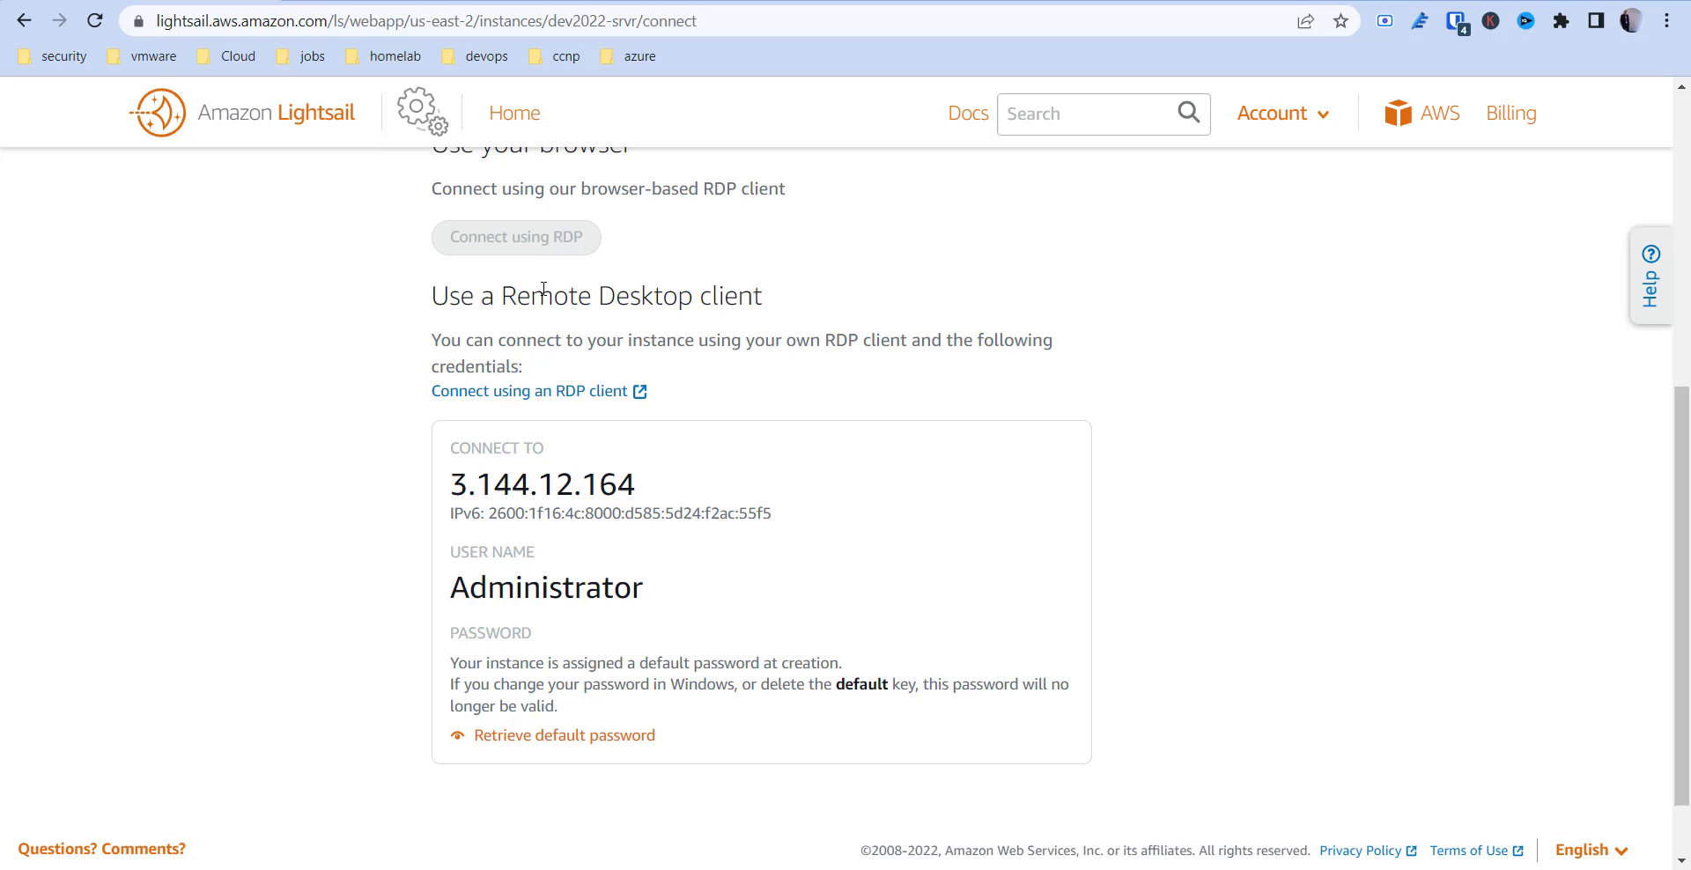
{"action": "scroll", "coordinate": [513, 237], "scroll_direction": "up", "scroll_amount": 3}
{"action": "scroll", "coordinate": [515, 250], "scroll_direction": "up", "scroll_amount": 2}
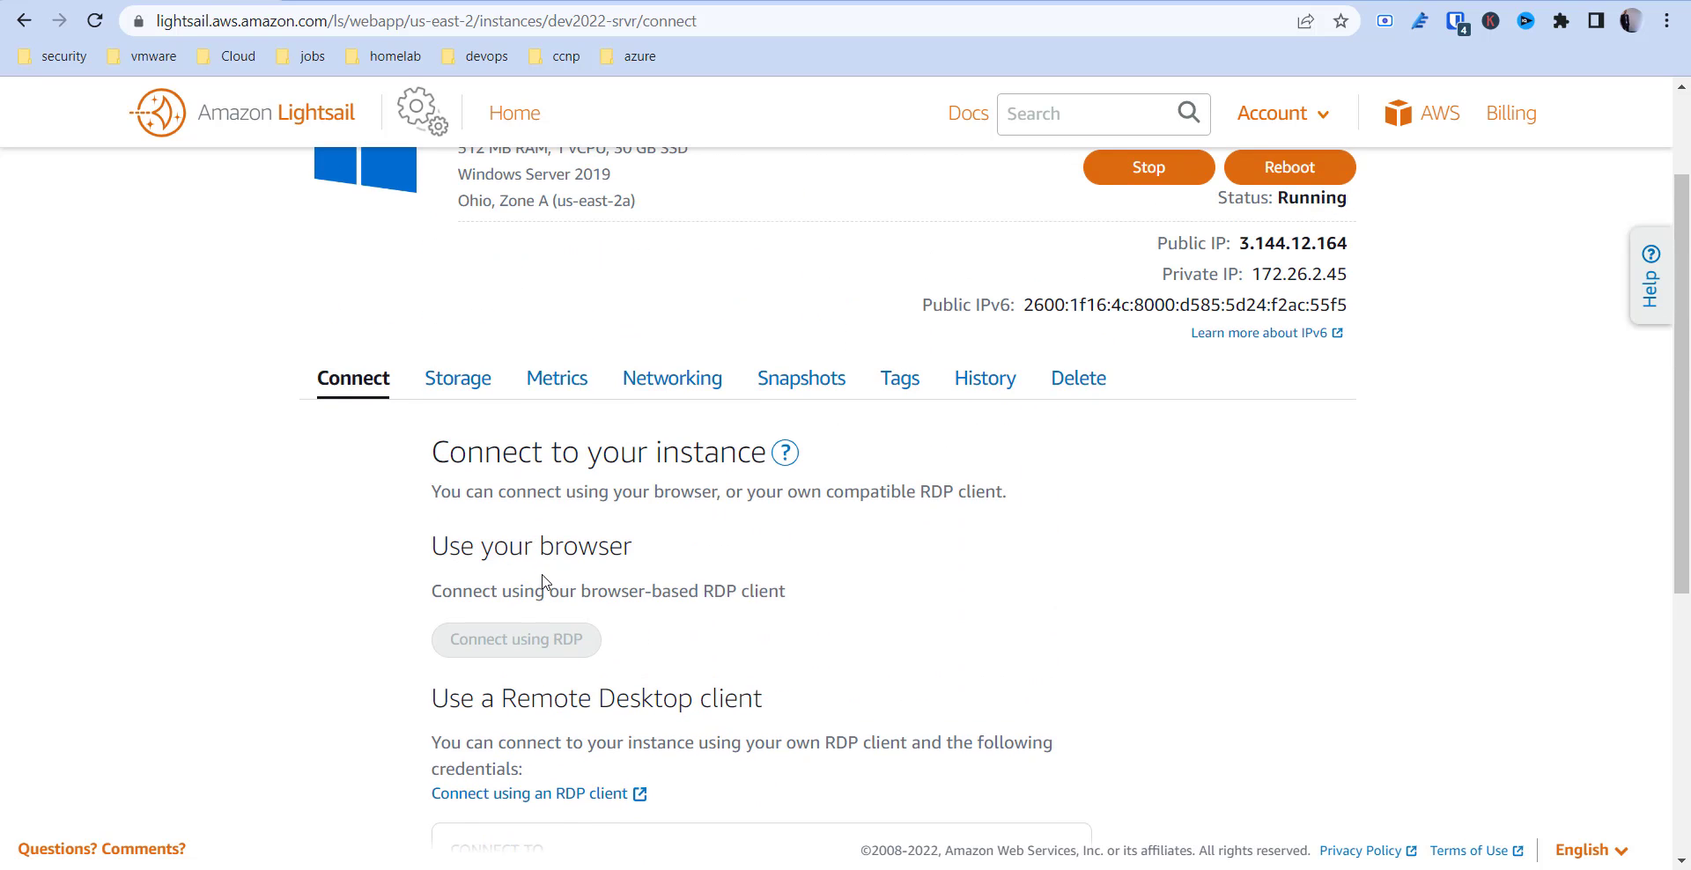
{"action": "left_click", "coordinate": [94, 20]}
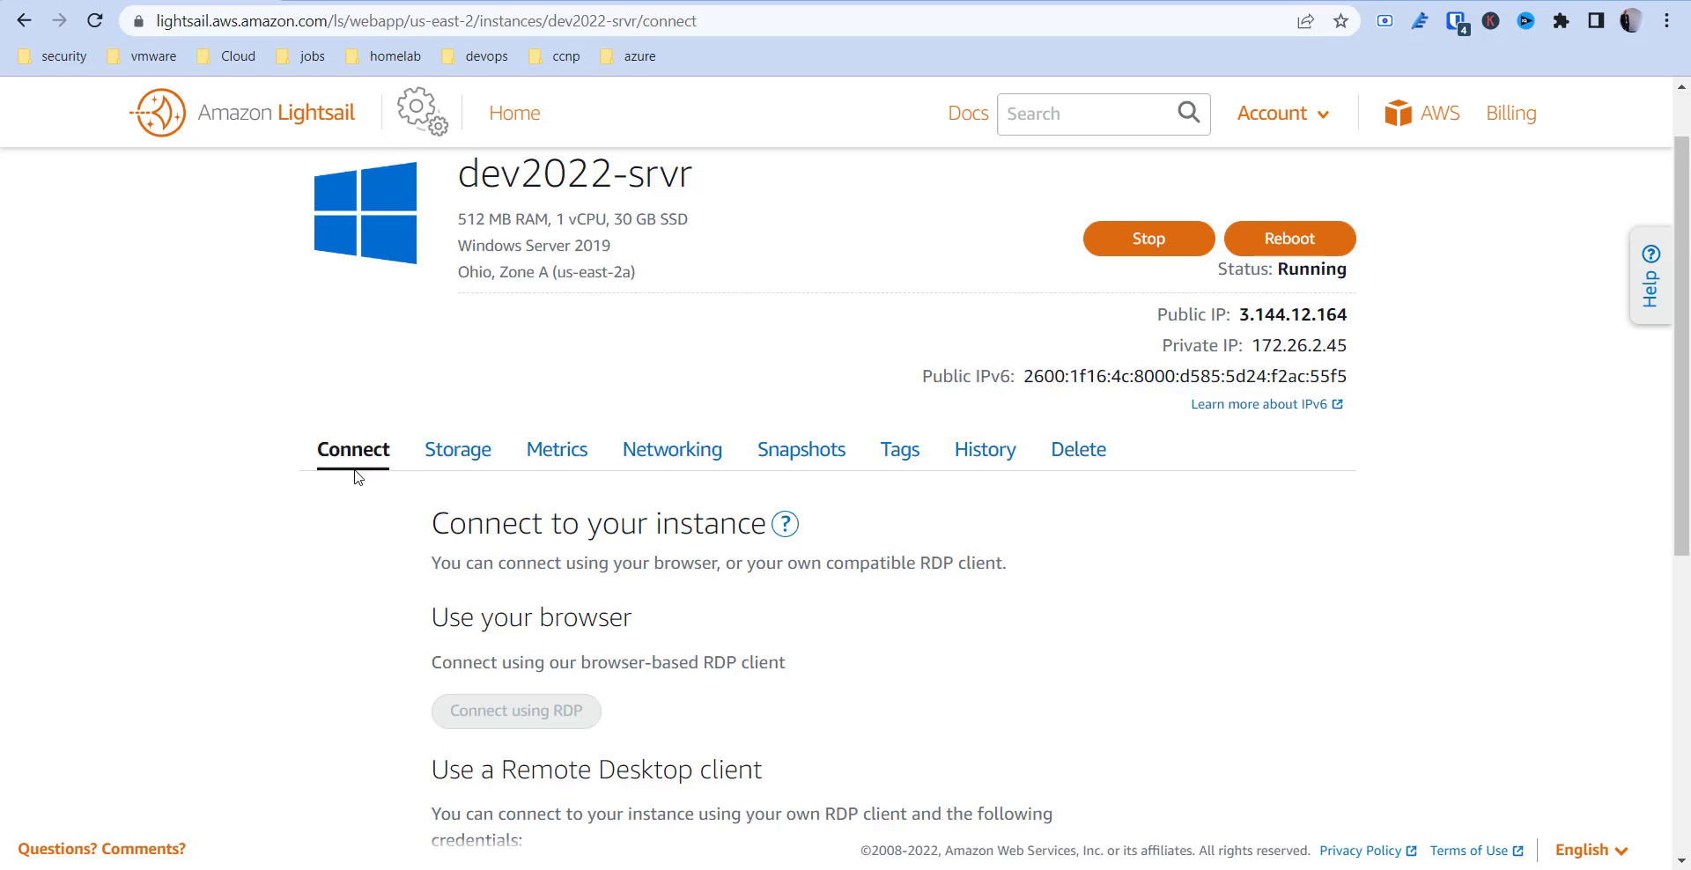
{"action": "scroll", "coordinate": [356, 477], "scroll_direction": "down", "scroll_amount": 1}
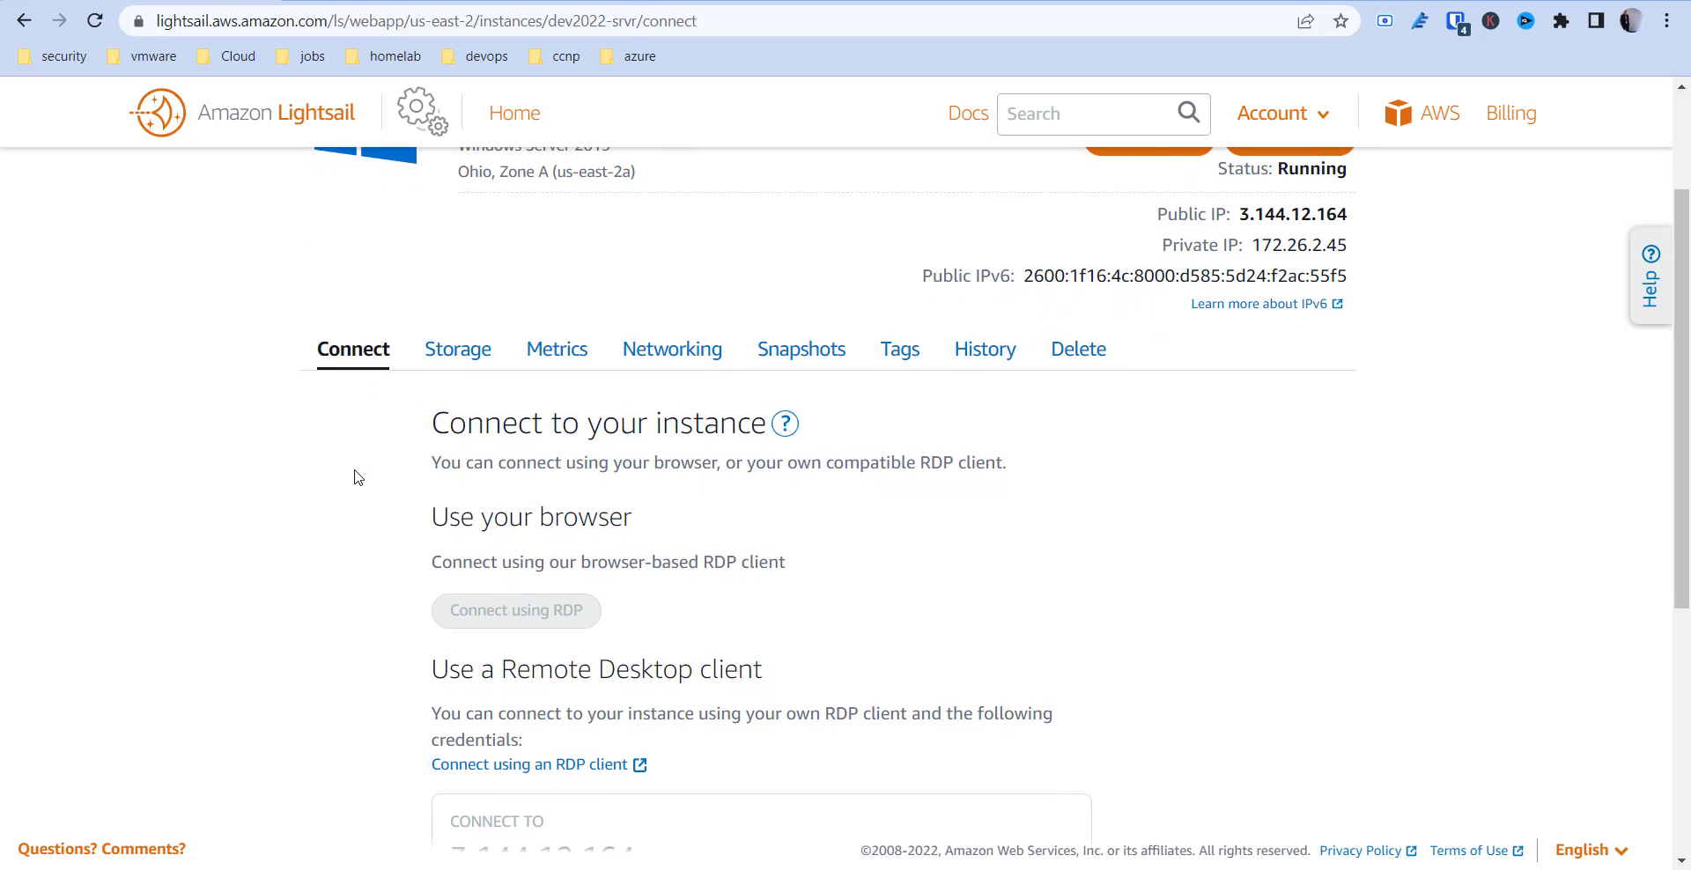
Review the instance's storage and start a new disk form with the 64 GB size chosen.
{"action": "left_click", "coordinate": [457, 346]}
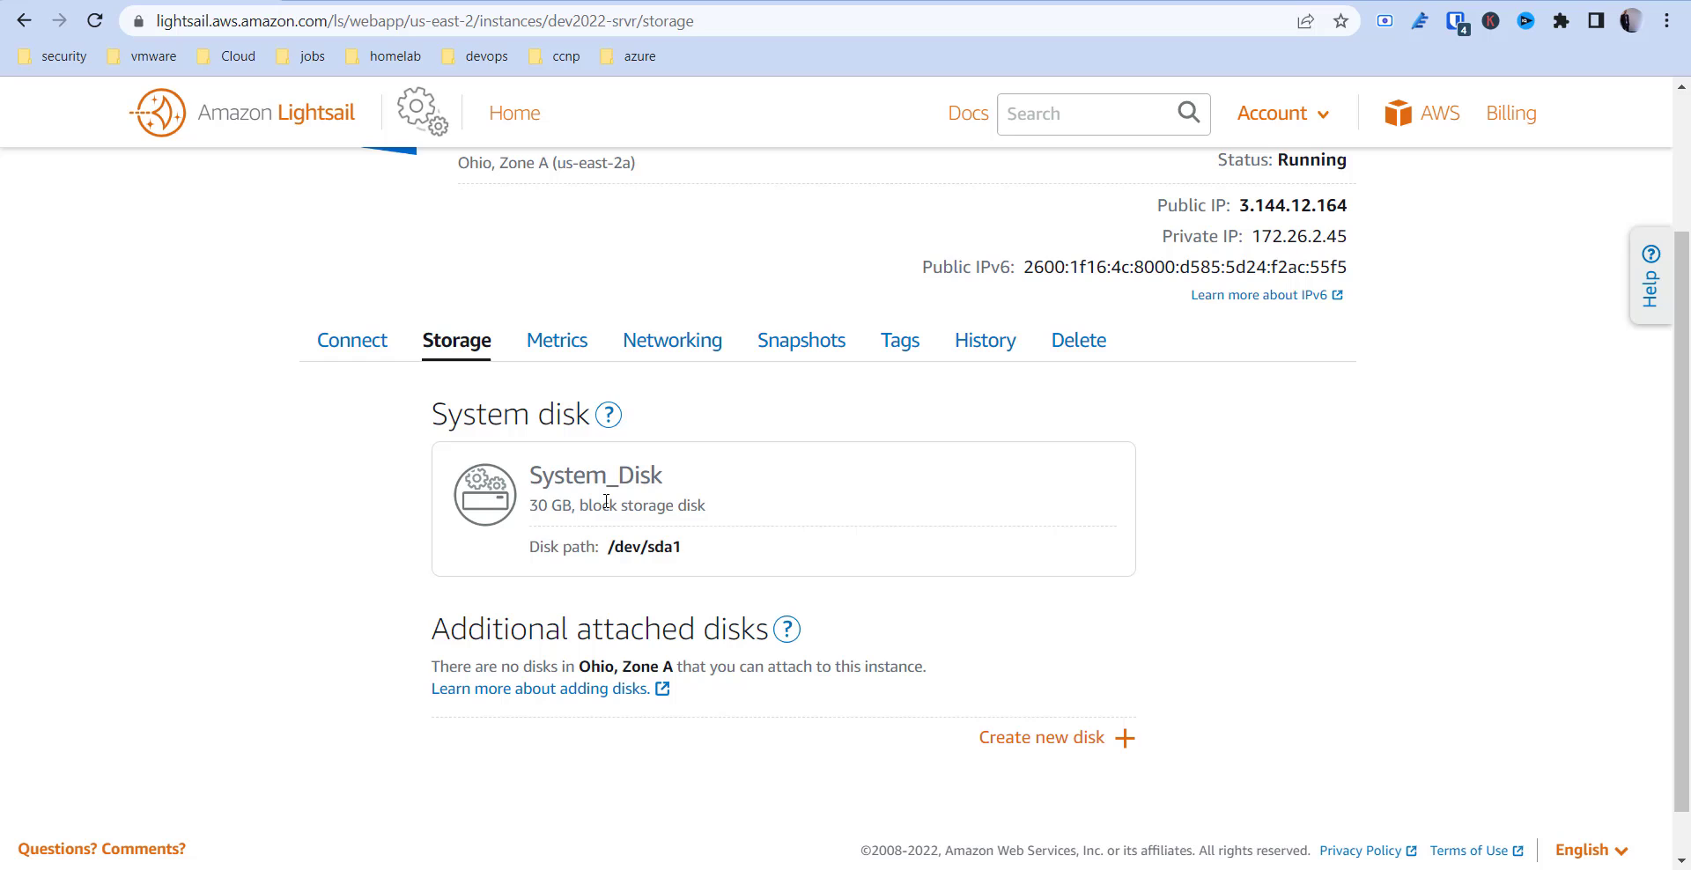
{"action": "left_click_drag", "start_coordinate": [530, 546], "coordinate": [653, 569]}
{"action": "left_click", "coordinate": [1057, 738]}
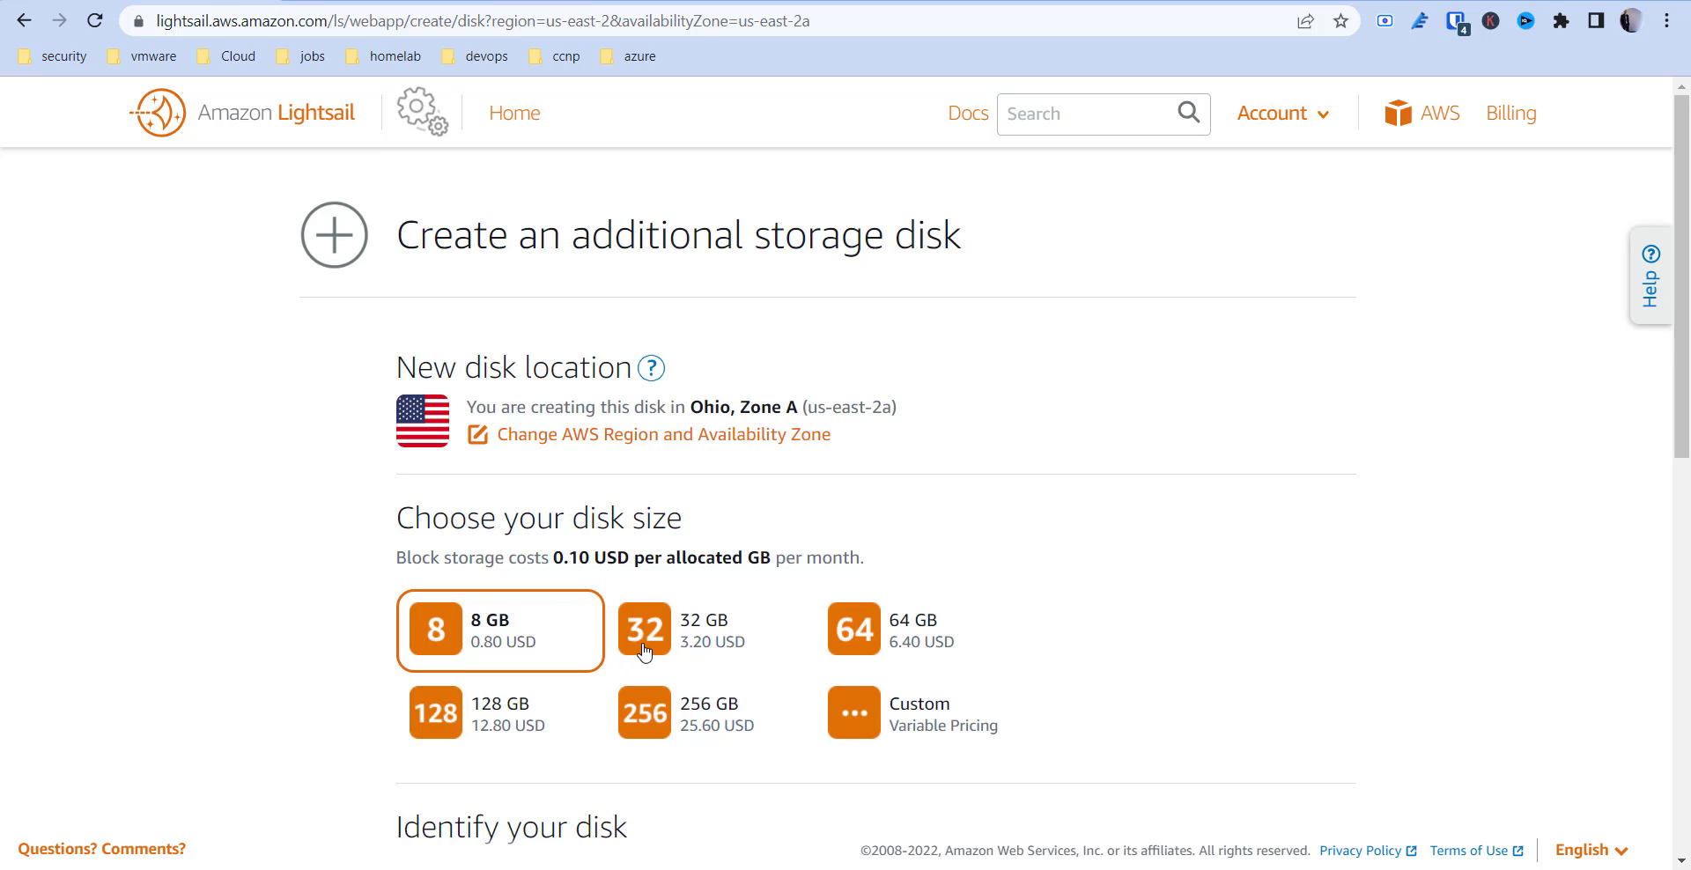
{"action": "left_click", "coordinate": [760, 644]}
{"action": "left_click", "coordinate": [870, 638]}
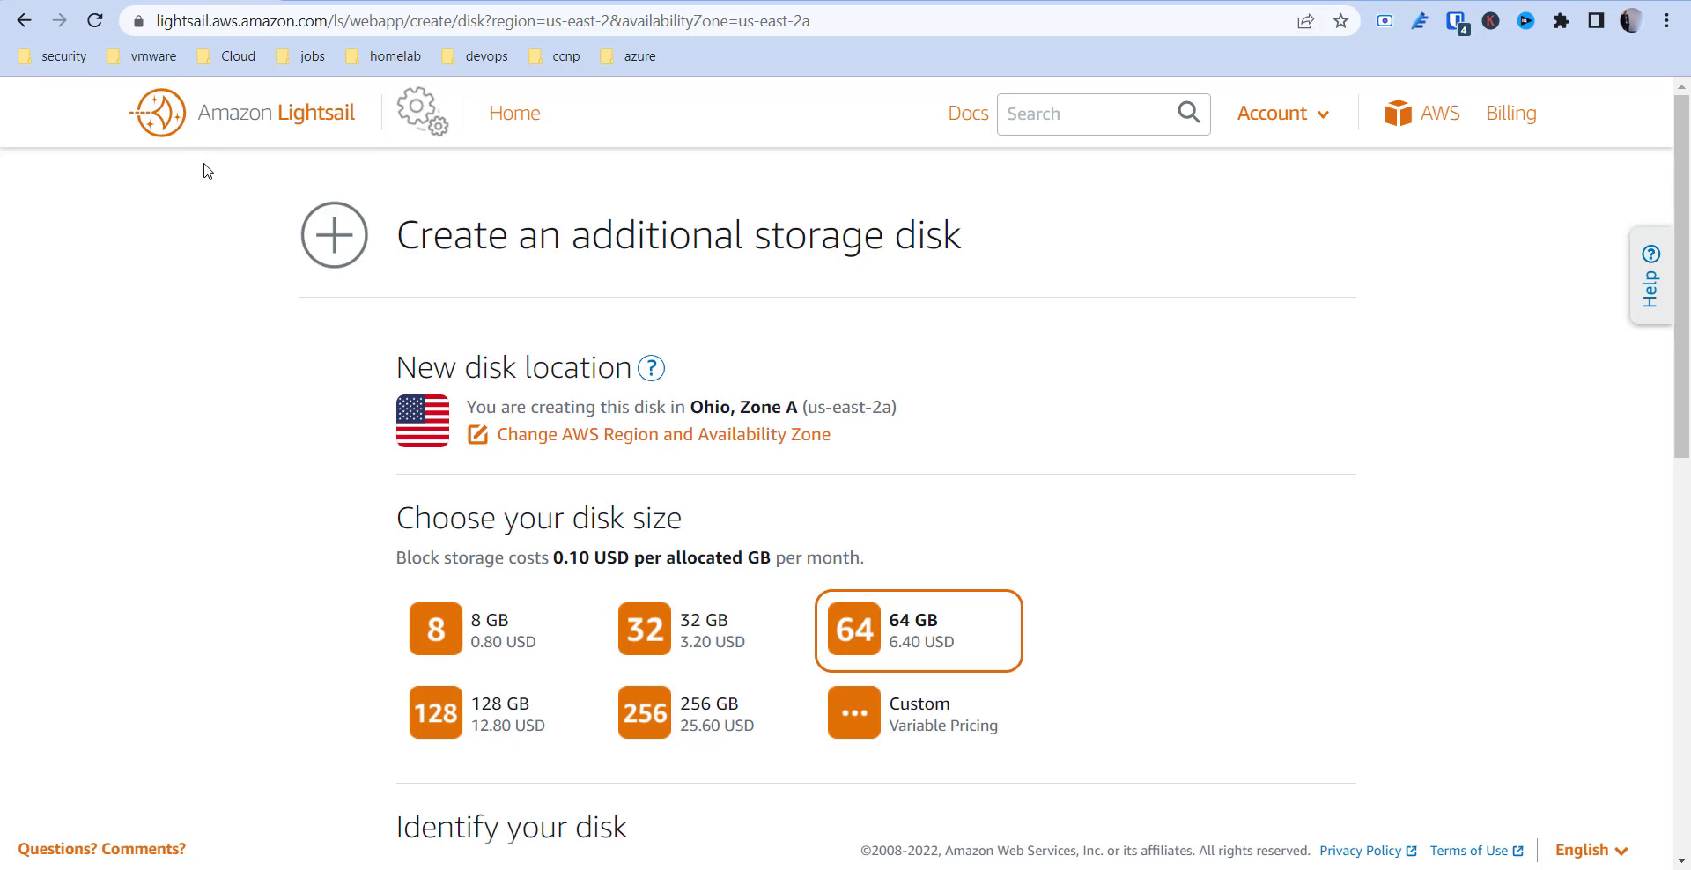
{"action": "scroll", "coordinate": [221, 293], "scroll_direction": "down", "scroll_amount": 3}
{"action": "scroll", "coordinate": [220, 293], "scroll_direction": "down", "scroll_amount": 5}
{"action": "scroll", "coordinate": [515, 410], "scroll_direction": "down", "scroll_amount": 2}
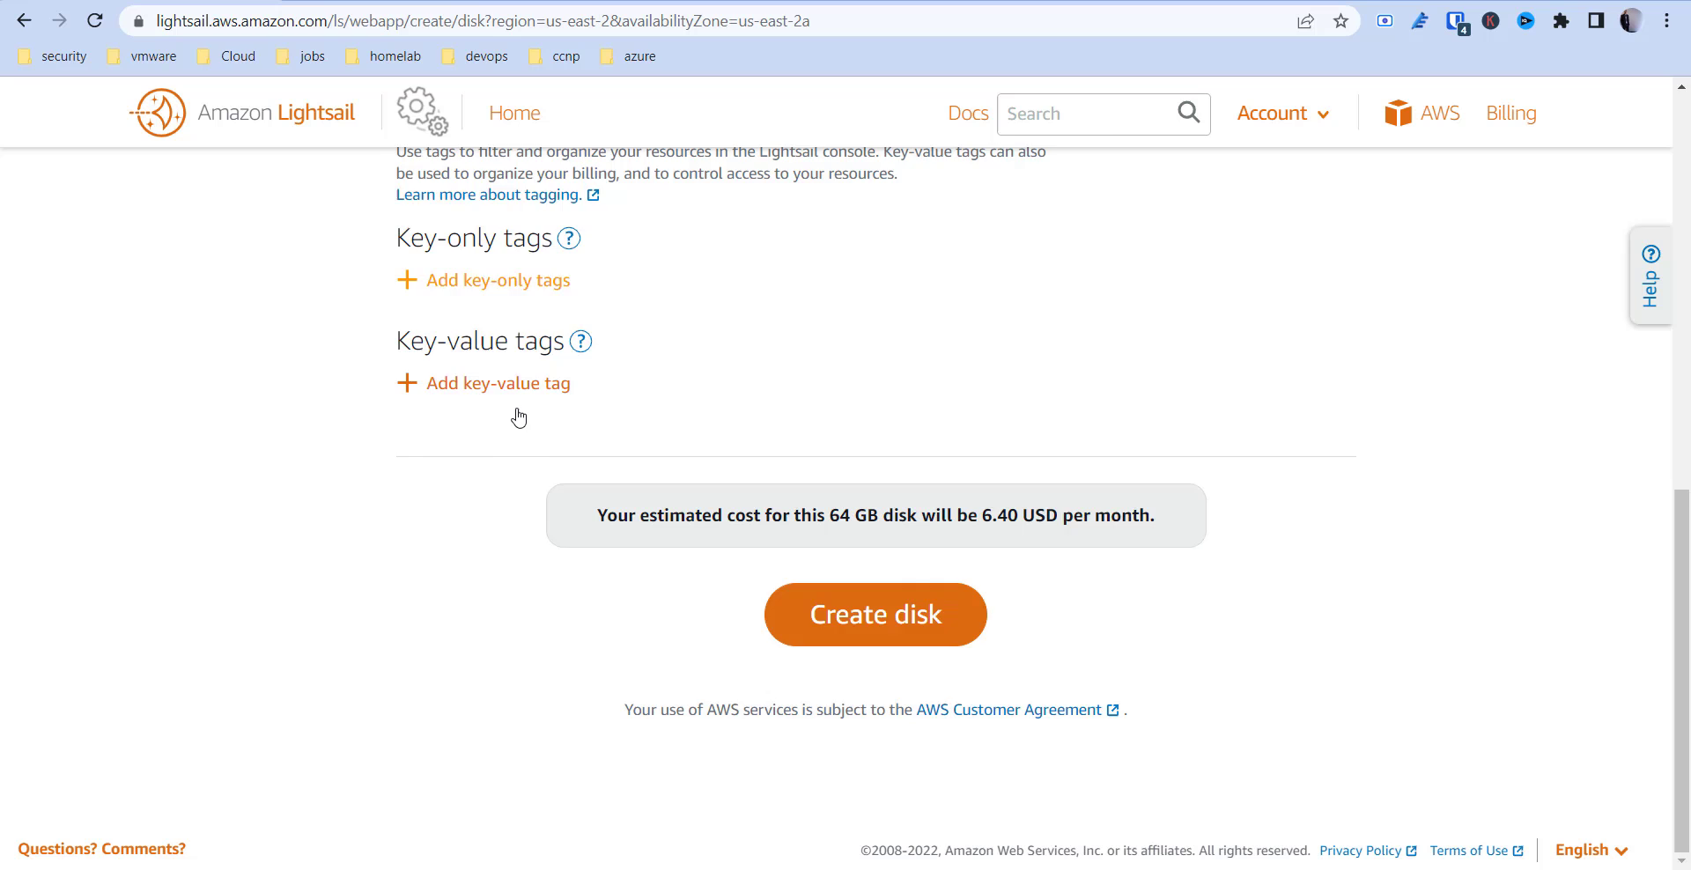
{"action": "scroll", "coordinate": [515, 410], "scroll_direction": "up", "scroll_amount": 10}
Return to the instance and show its Incoming network traffic metric graph.
{"action": "left_click", "coordinate": [24, 20]}
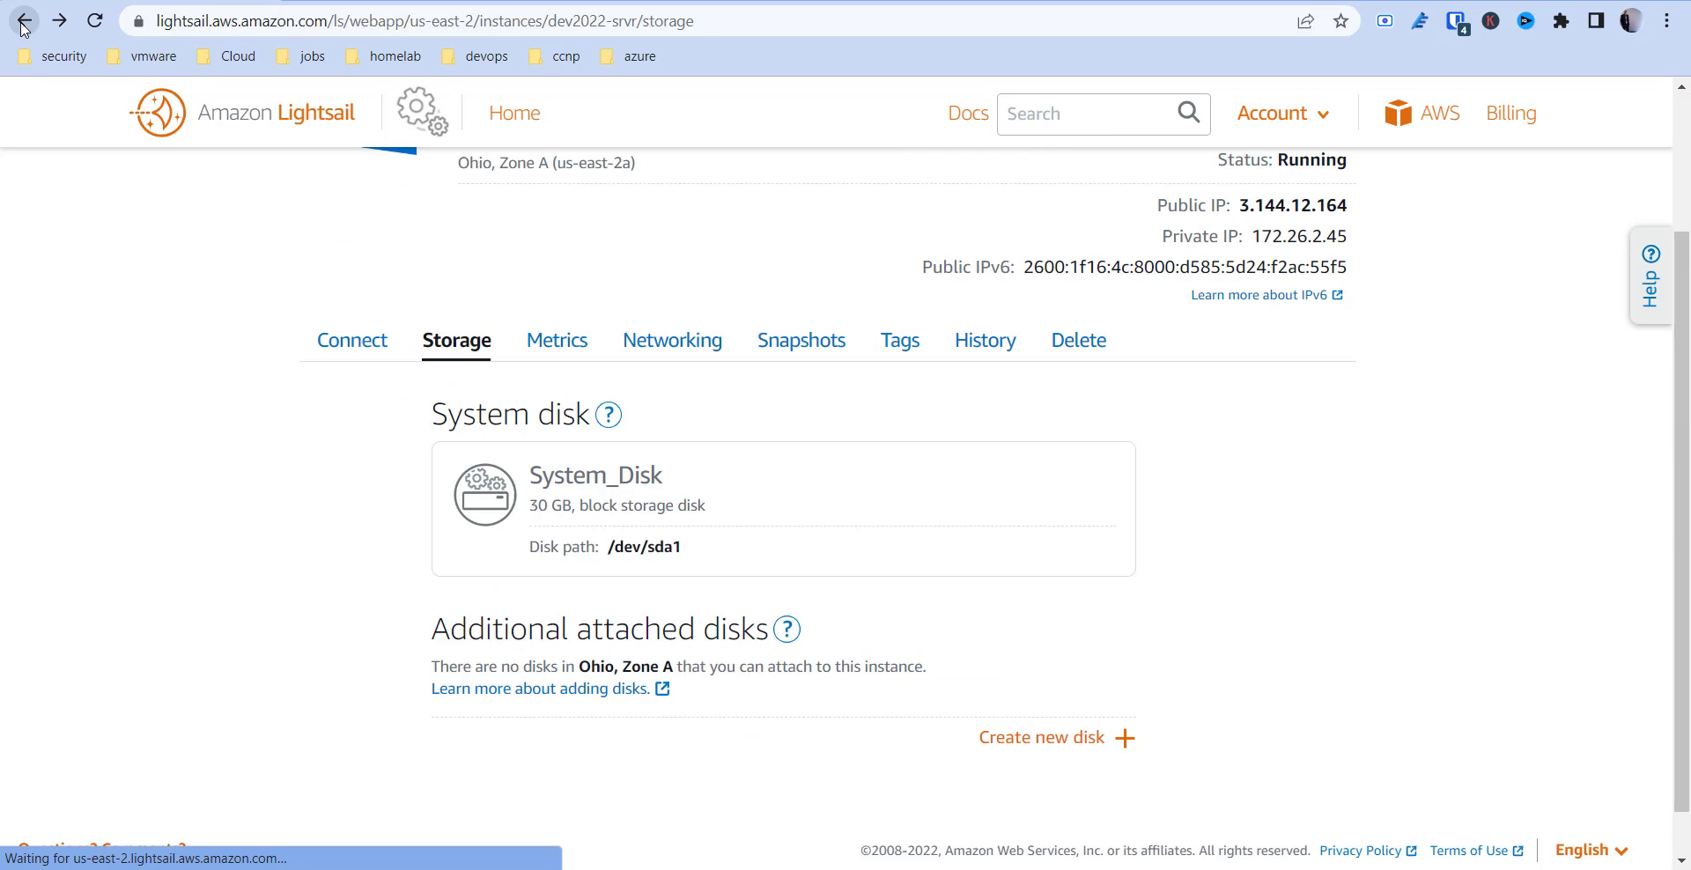
{"action": "left_click", "coordinate": [564, 343]}
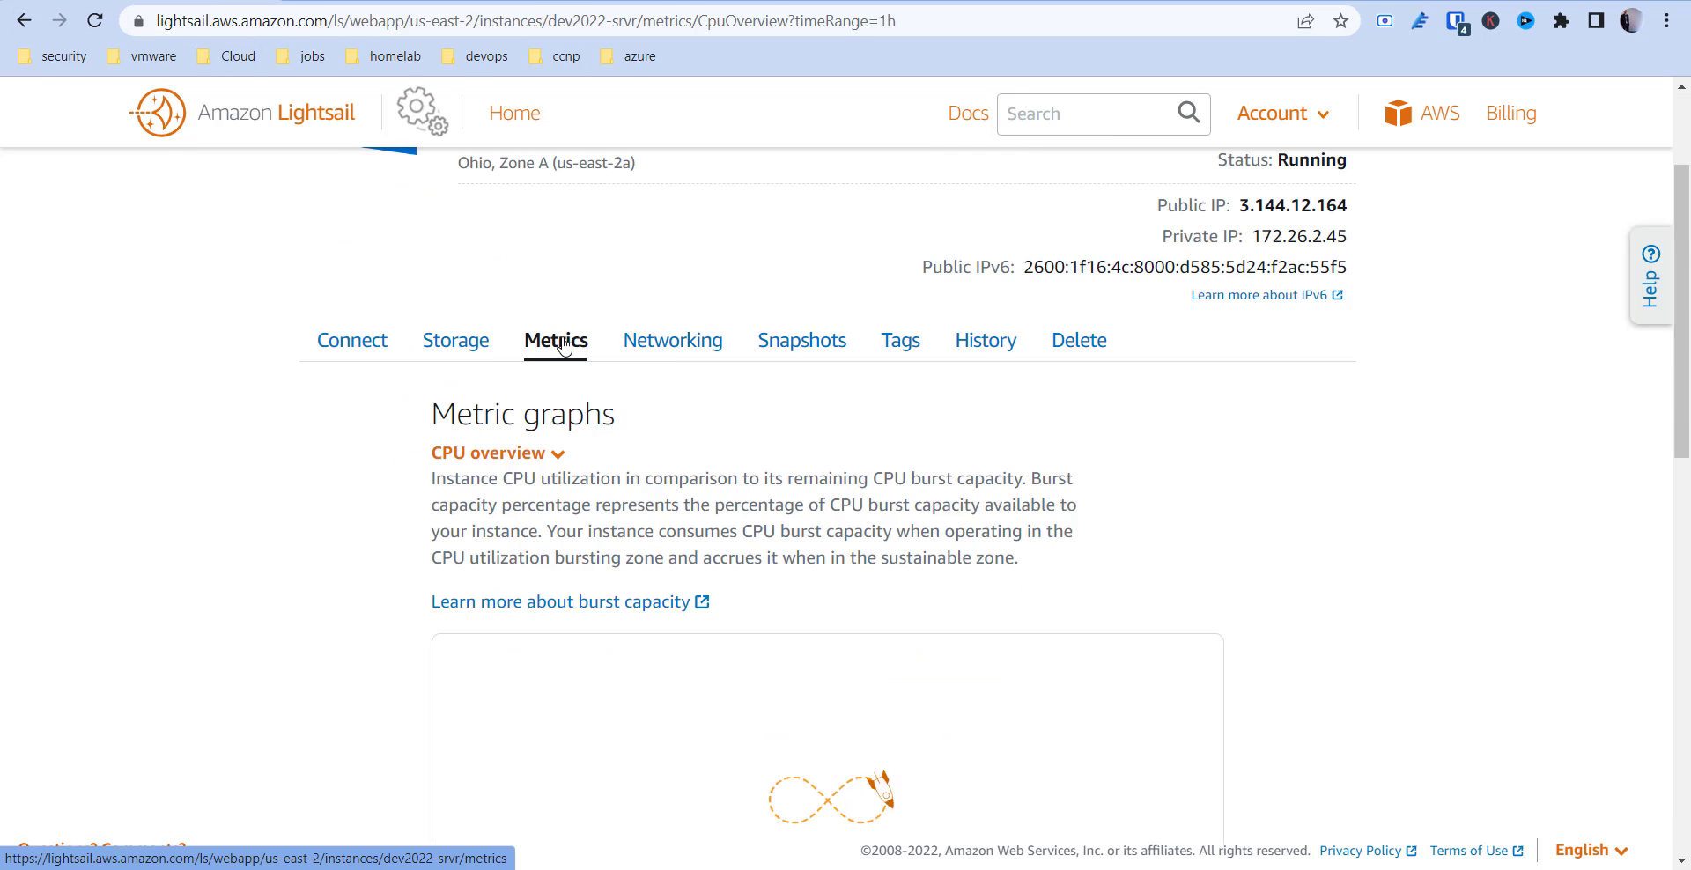
{"action": "scroll", "coordinate": [657, 477], "scroll_direction": "down", "scroll_amount": 8}
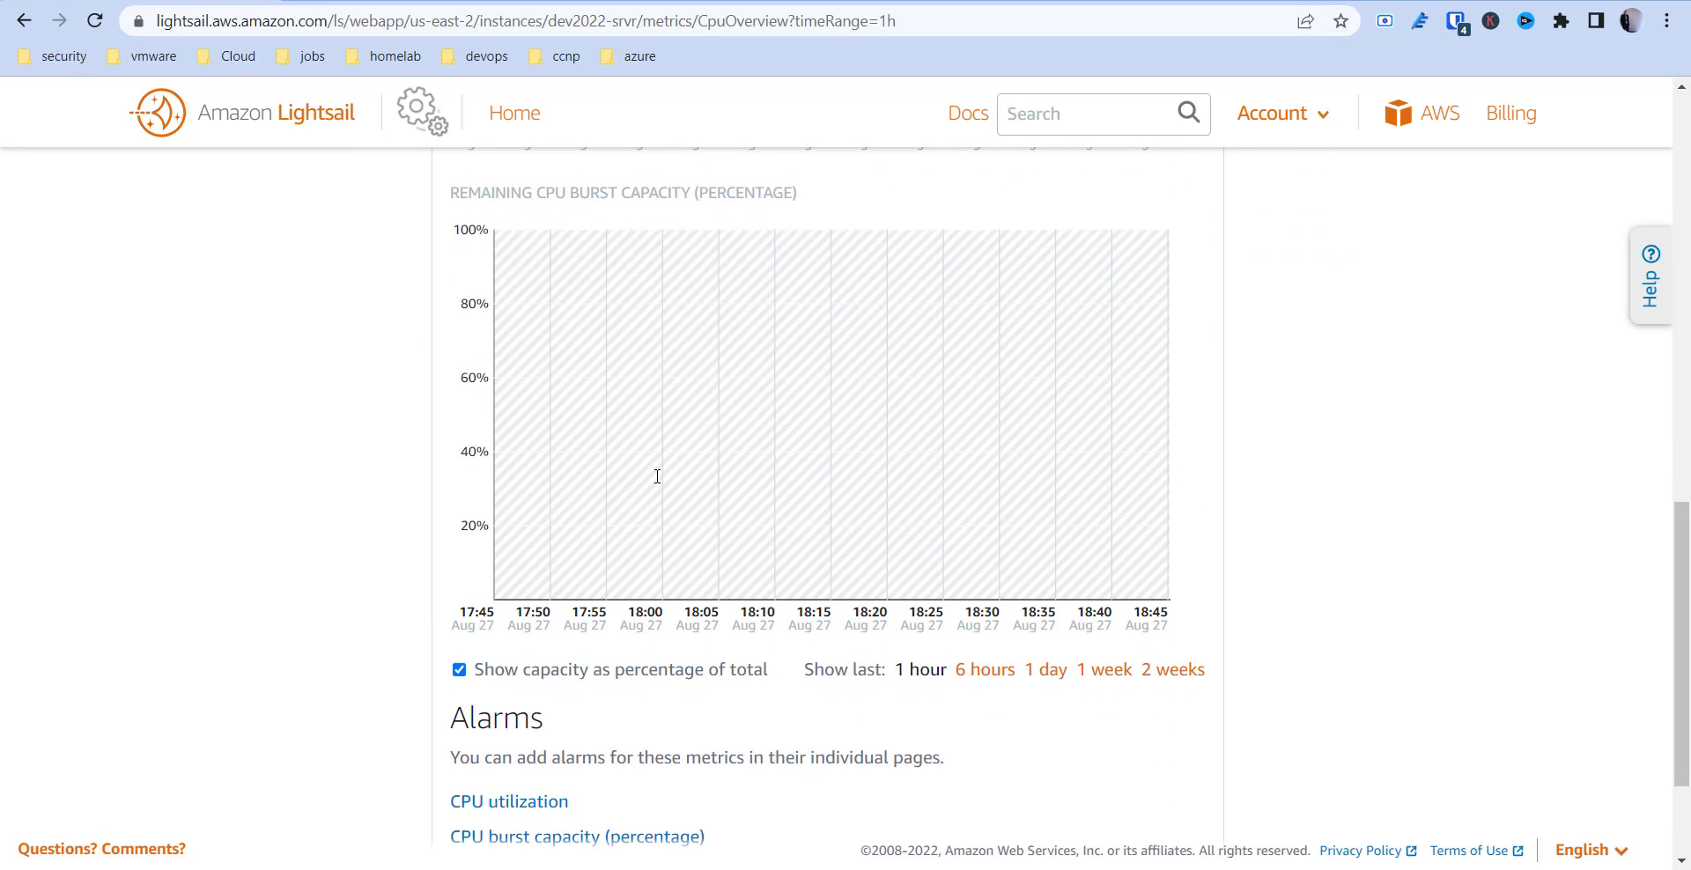
{"action": "scroll", "coordinate": [657, 478], "scroll_direction": "down", "scroll_amount": 3}
{"action": "scroll", "coordinate": [658, 477], "scroll_direction": "down", "scroll_amount": 2}
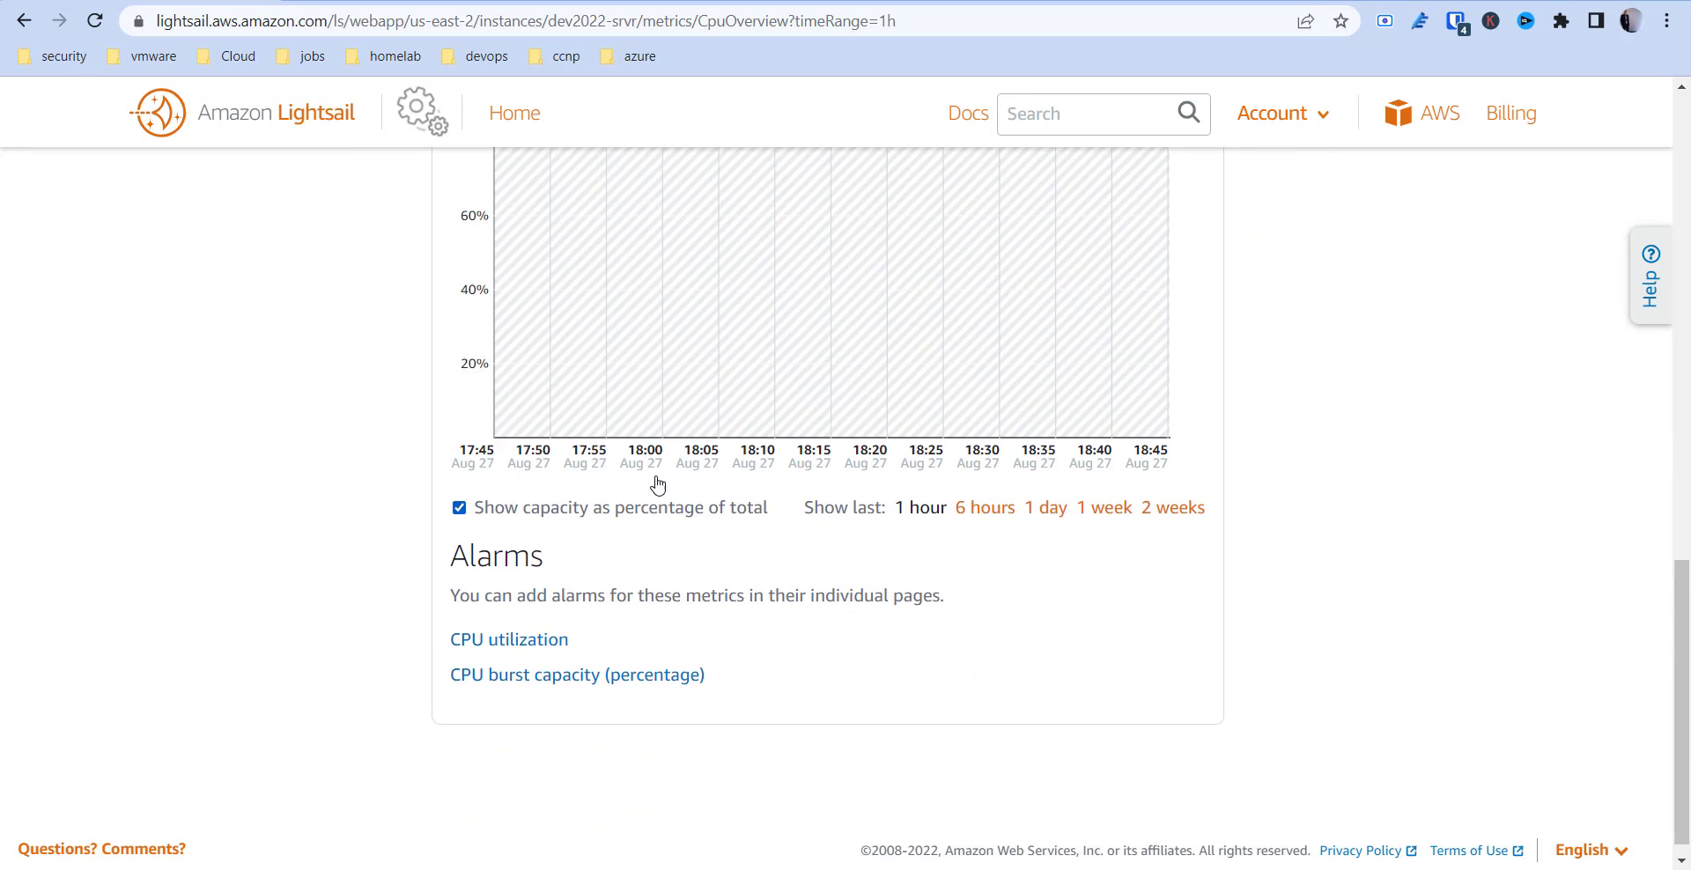
{"action": "scroll", "coordinate": [657, 483], "scroll_direction": "up", "scroll_amount": 3}
{"action": "scroll", "coordinate": [657, 483], "scroll_direction": "up", "scroll_amount": 3}
{"action": "scroll", "coordinate": [657, 483], "scroll_direction": "up", "scroll_amount": 2}
{"action": "scroll", "coordinate": [657, 483], "scroll_direction": "up", "scroll_amount": 2}
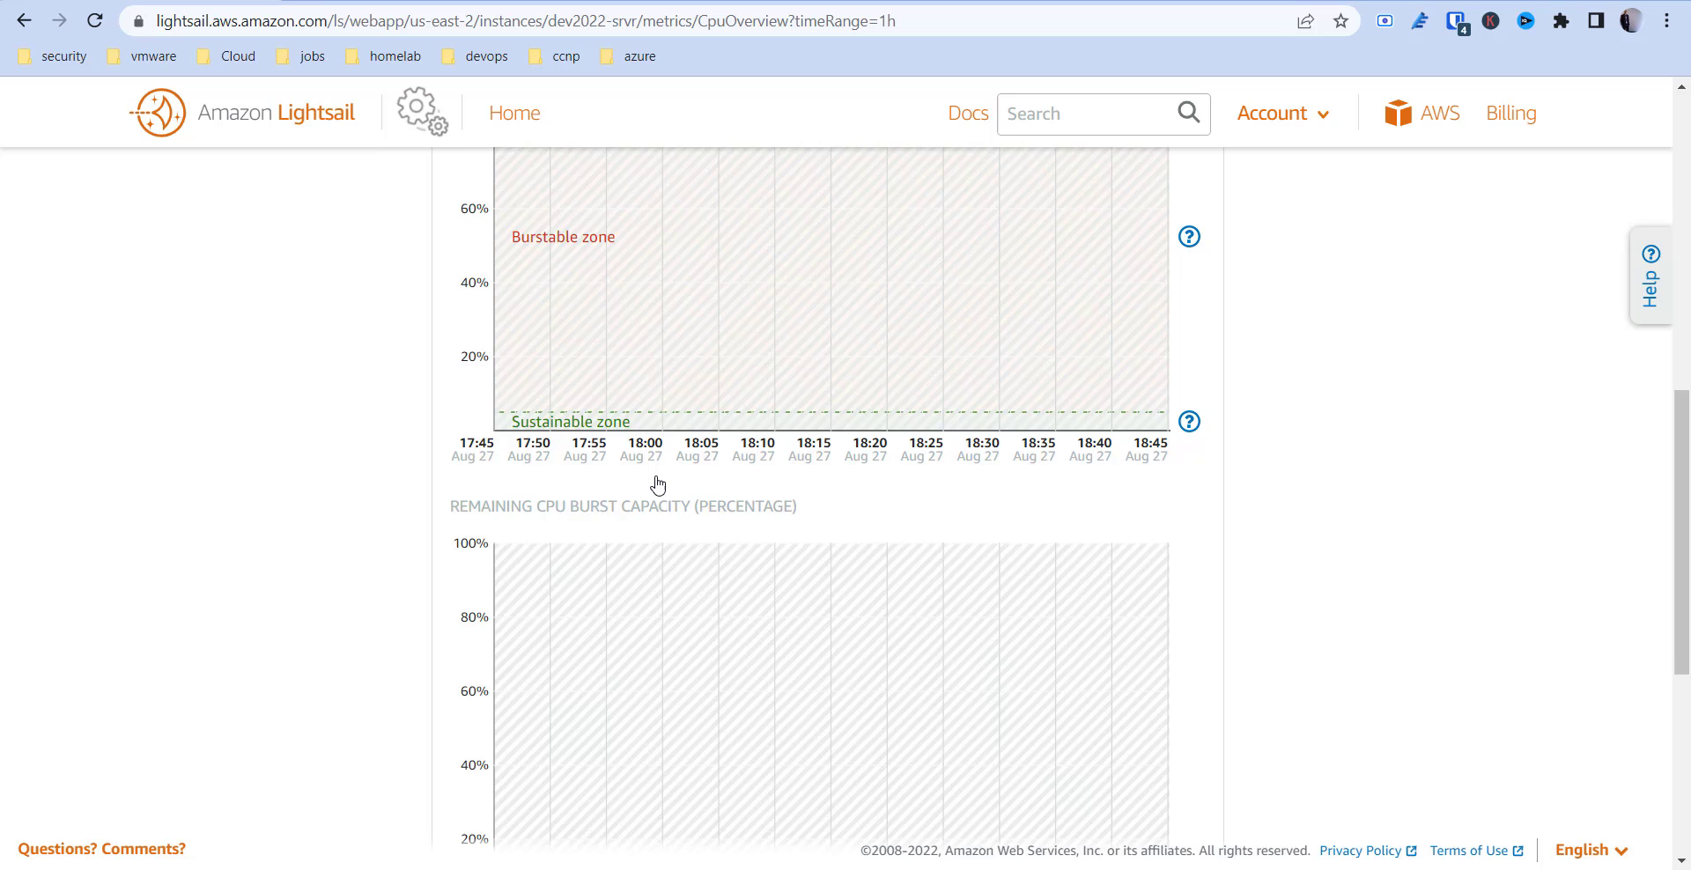
{"action": "scroll", "coordinate": [657, 482], "scroll_direction": "up", "scroll_amount": 3}
{"action": "scroll", "coordinate": [657, 483], "scroll_direction": "up", "scroll_amount": 3}
{"action": "scroll", "coordinate": [657, 483], "scroll_direction": "up", "scroll_amount": 3}
{"action": "scroll", "coordinate": [658, 483], "scroll_direction": "down", "scroll_amount": 3}
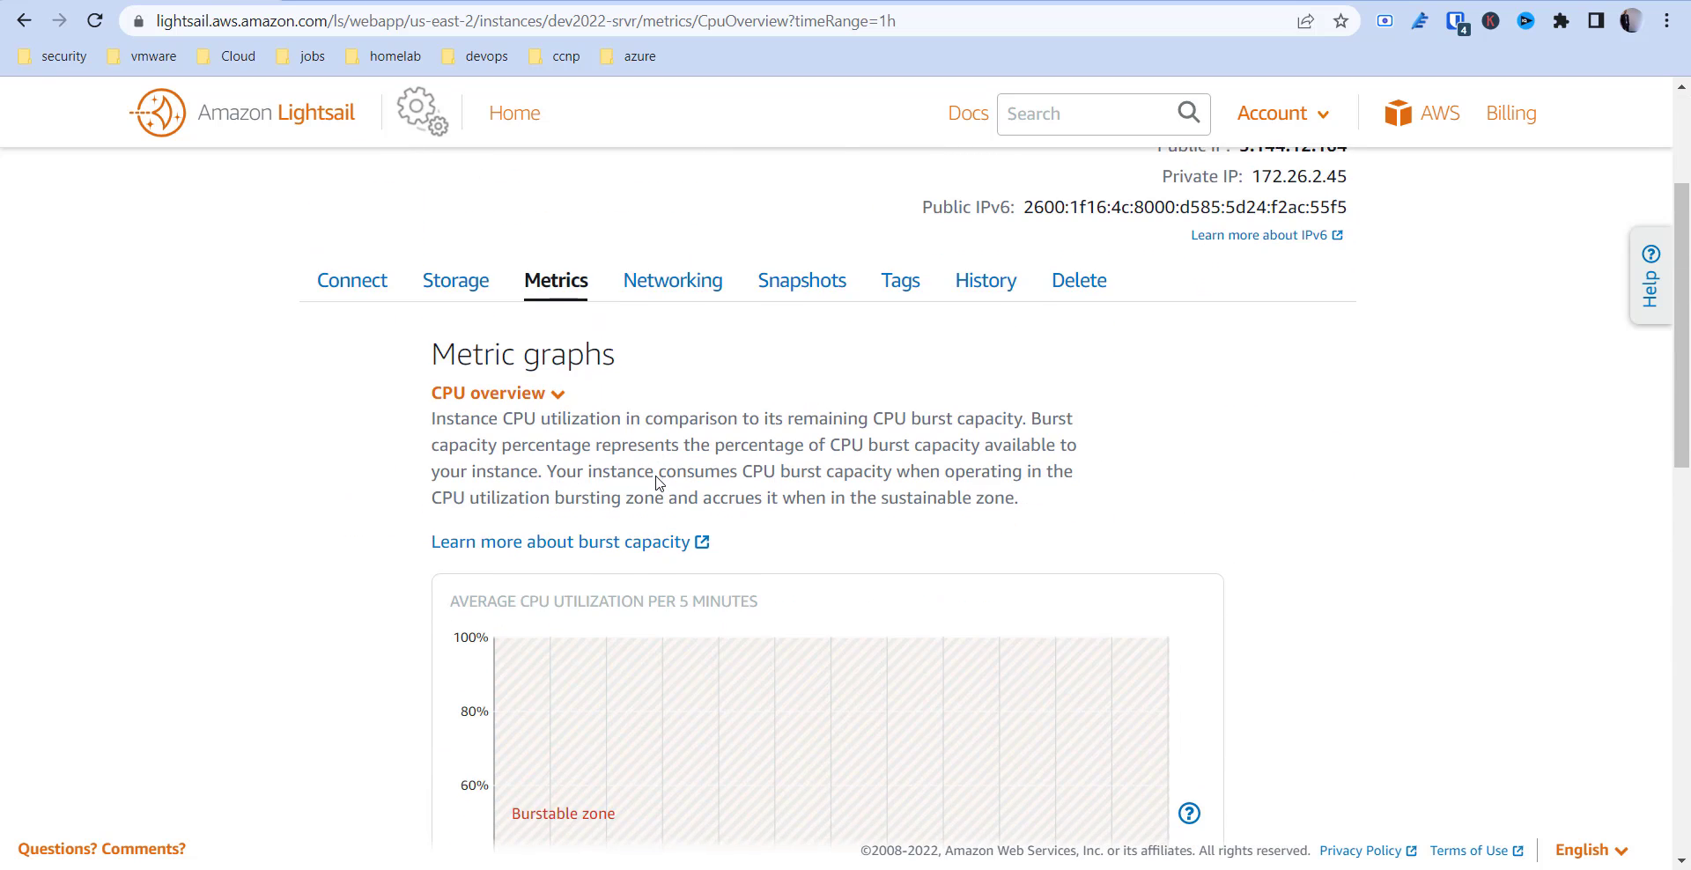
{"action": "scroll", "coordinate": [657, 483], "scroll_direction": "down", "scroll_amount": 2}
{"action": "left_click", "coordinate": [542, 357]}
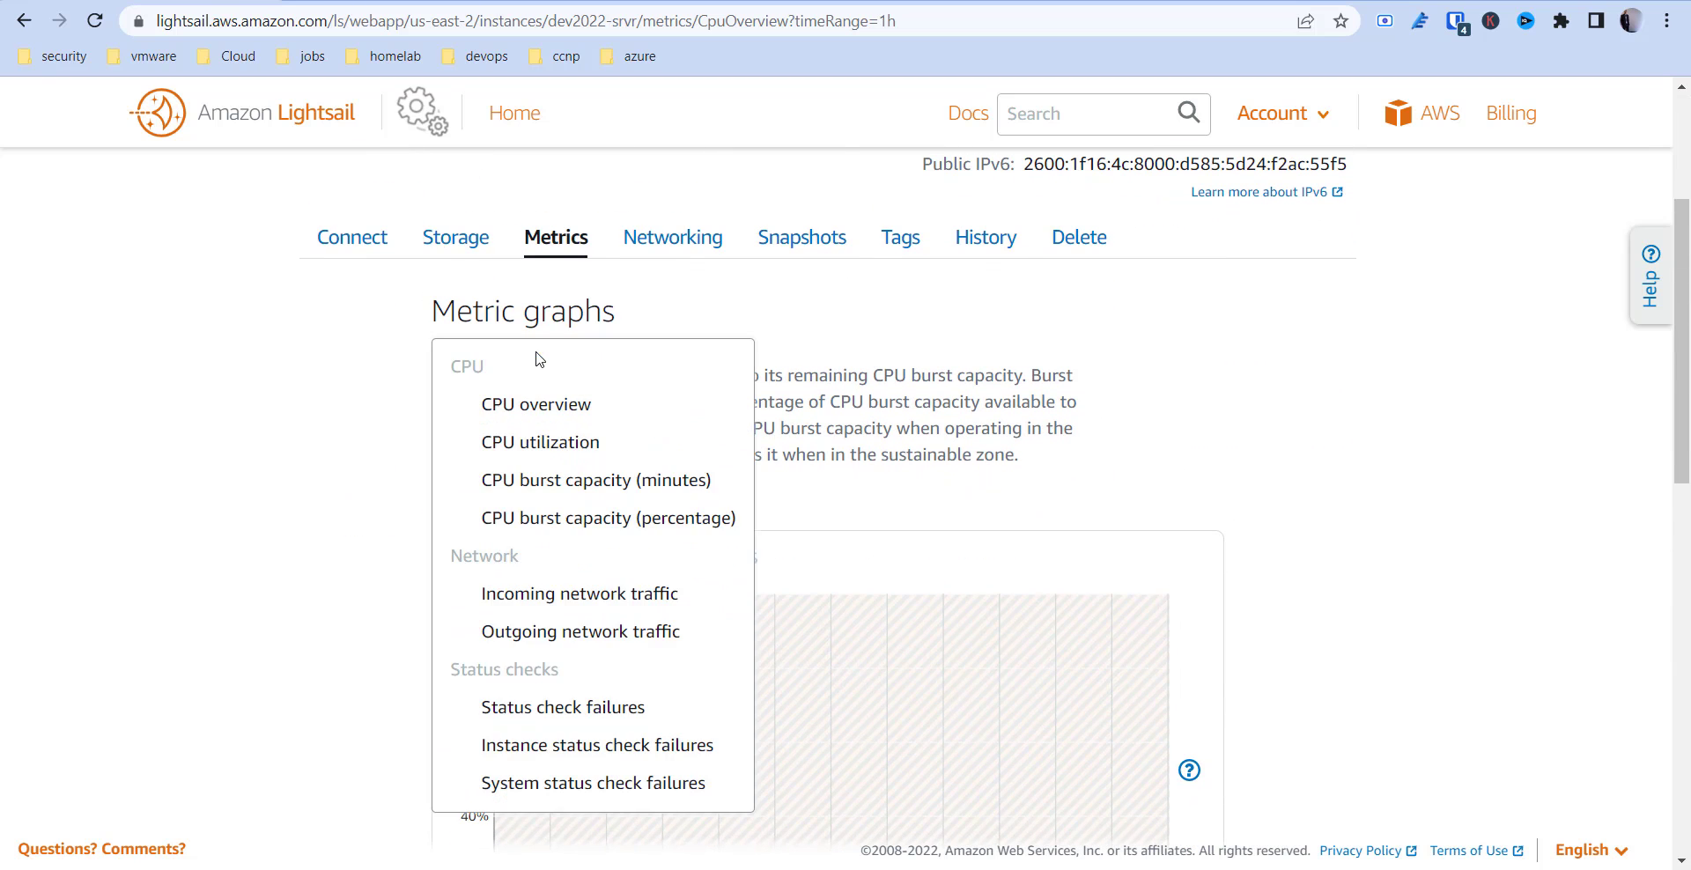
{"action": "left_click", "coordinate": [550, 598]}
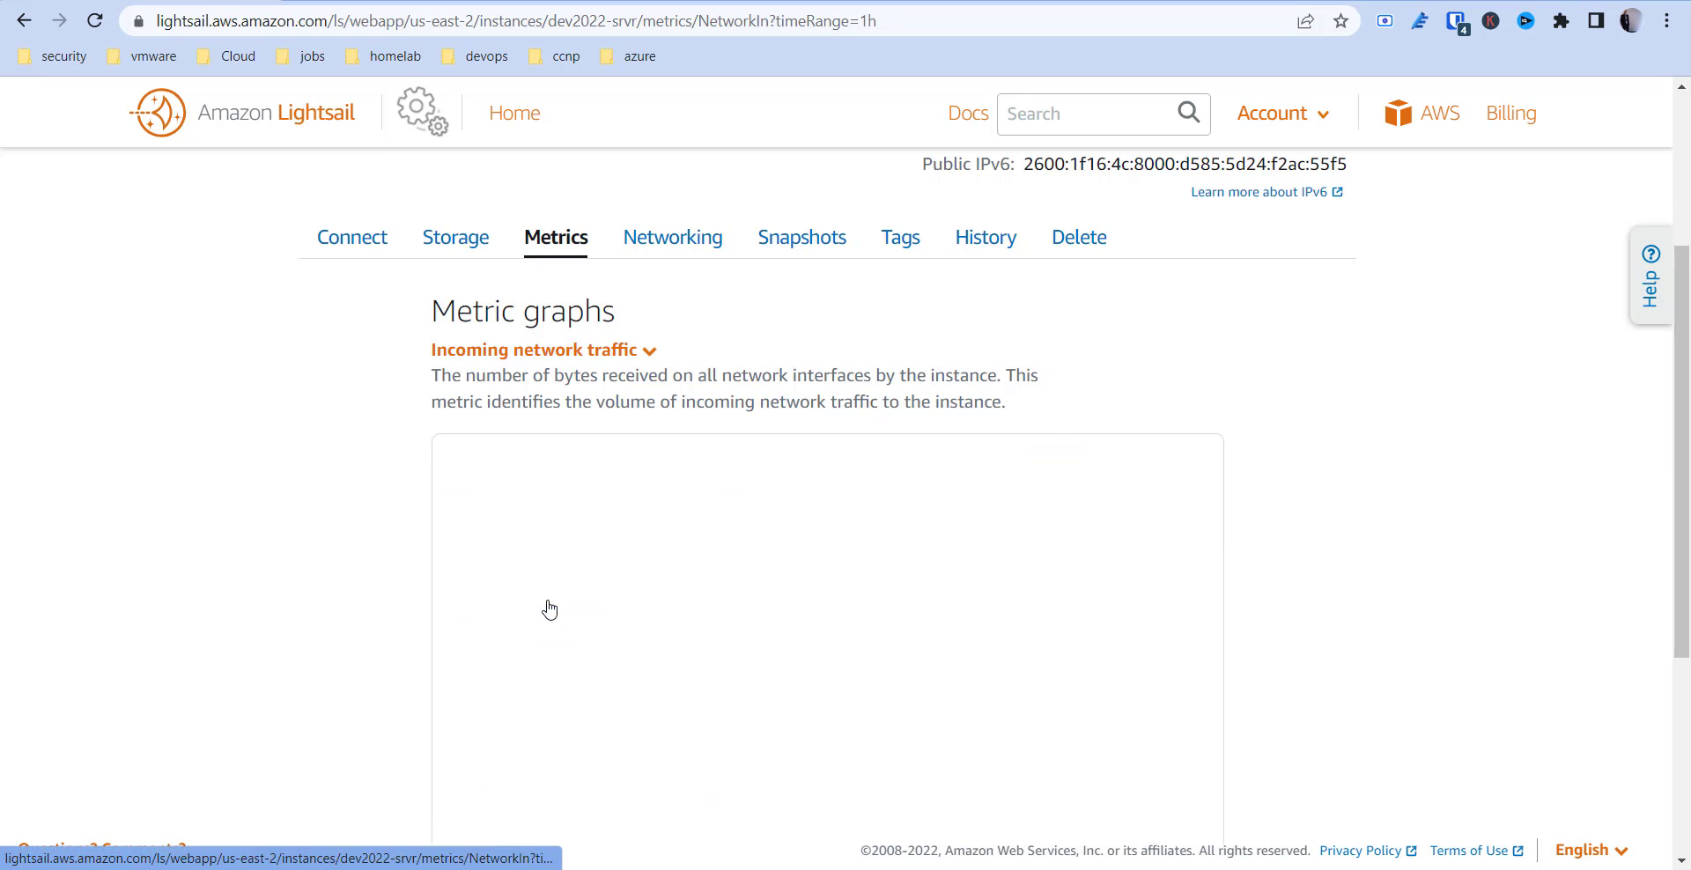
View networking and select the public IP 3.144.12.164 and private IP 172.26.2.45.
{"action": "left_click", "coordinate": [673, 237]}
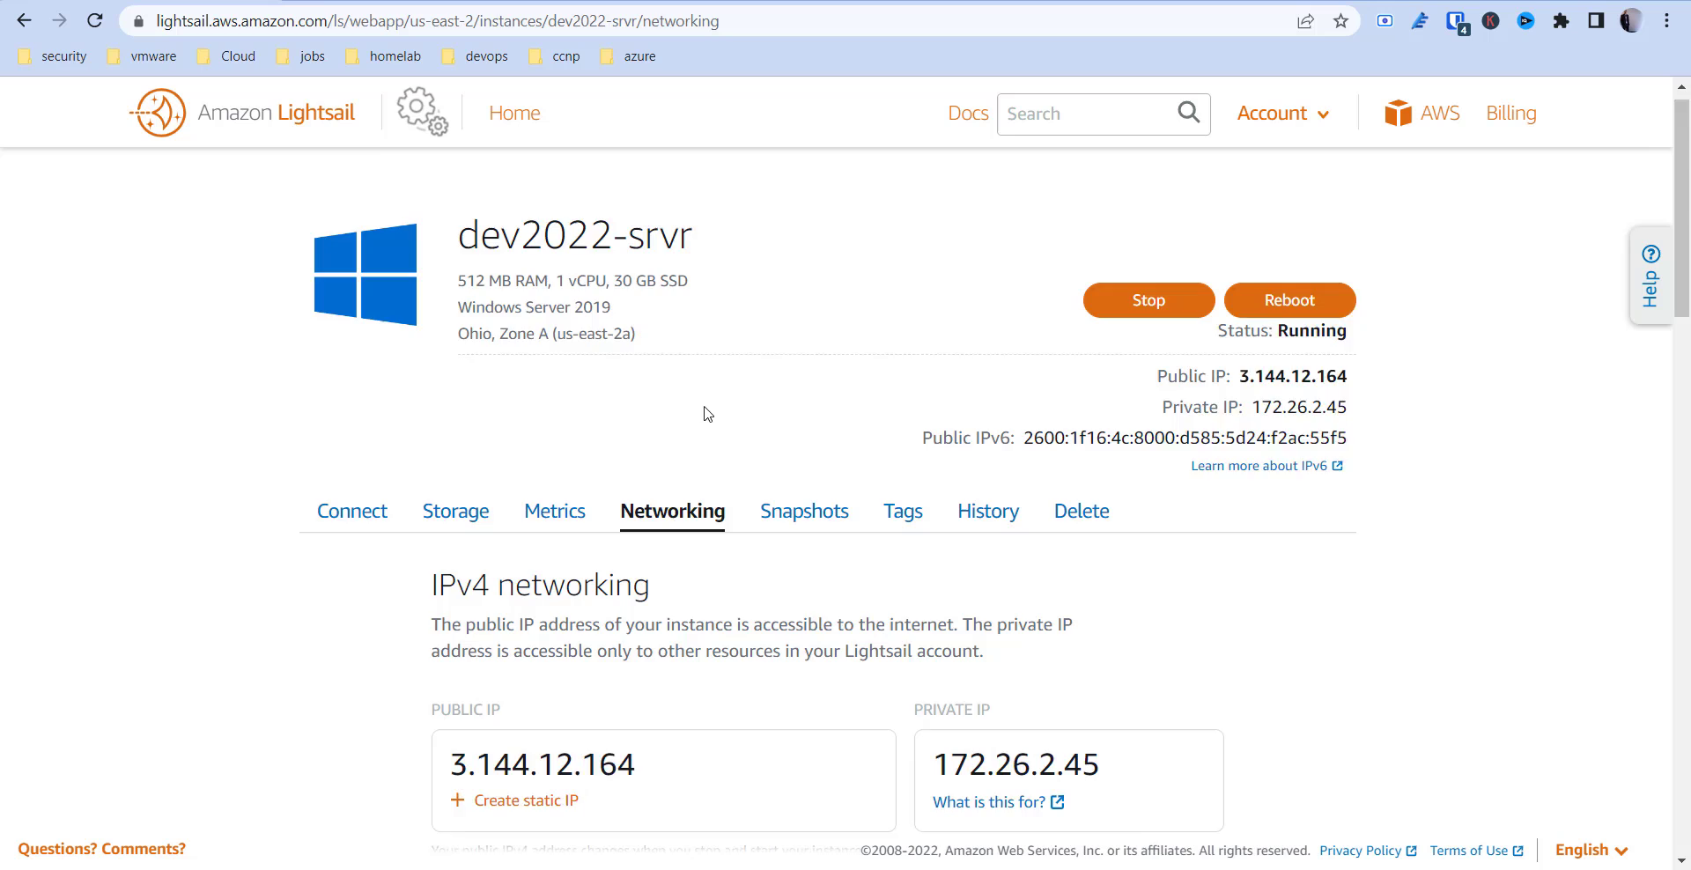
{"action": "scroll", "coordinate": [705, 407], "scroll_direction": "down", "scroll_amount": 3}
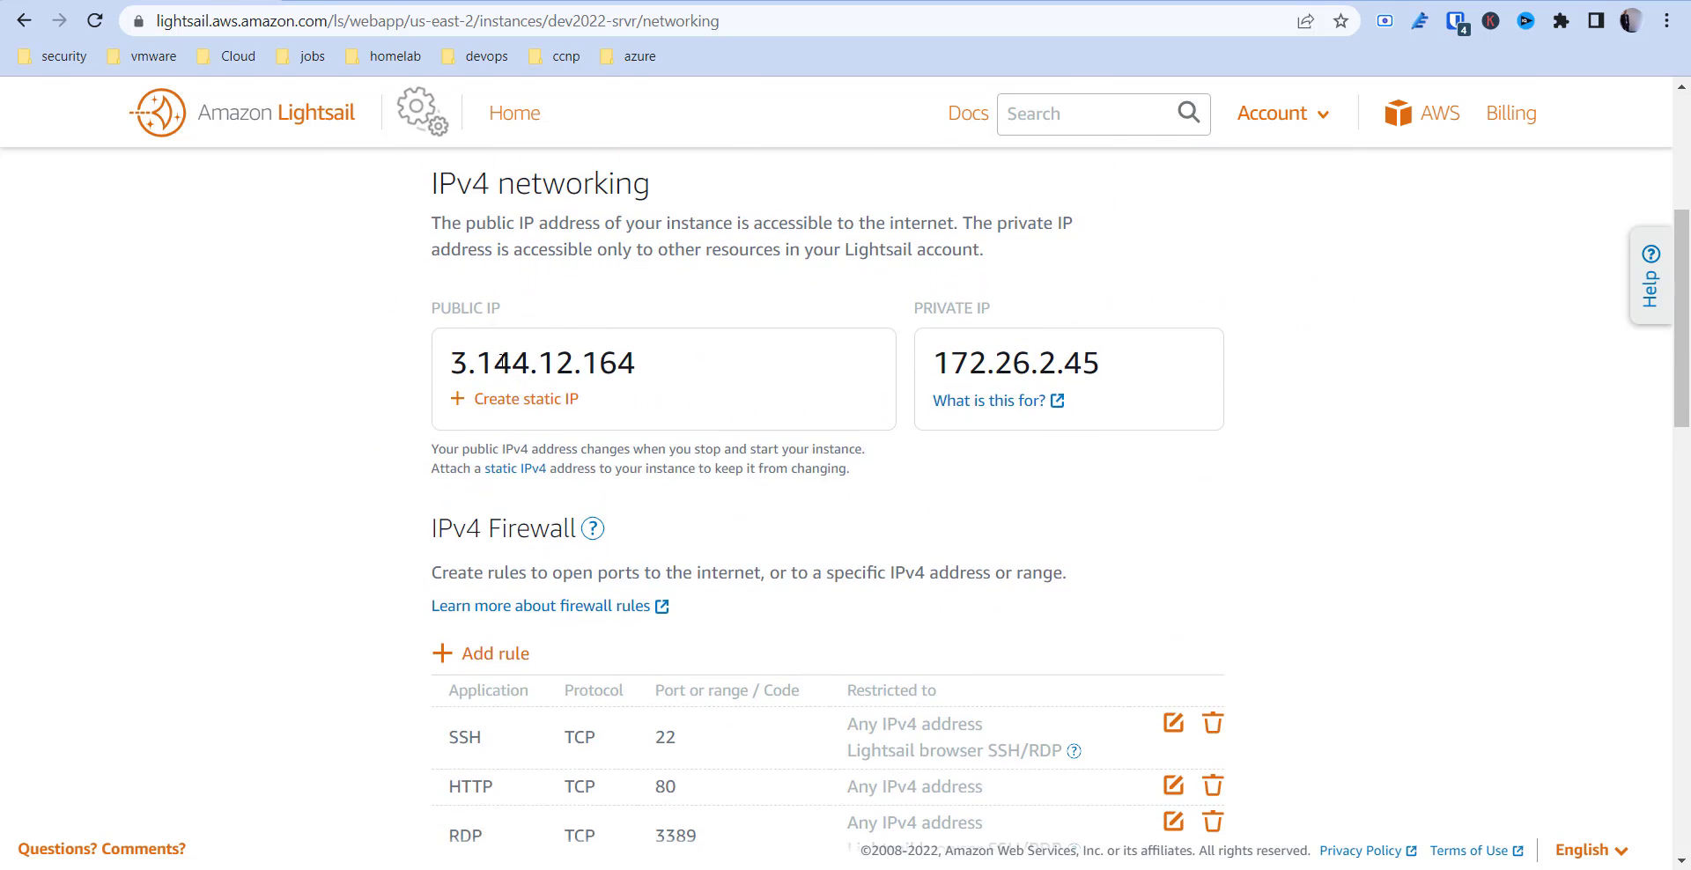
{"action": "double_click", "coordinate": [553, 357]}
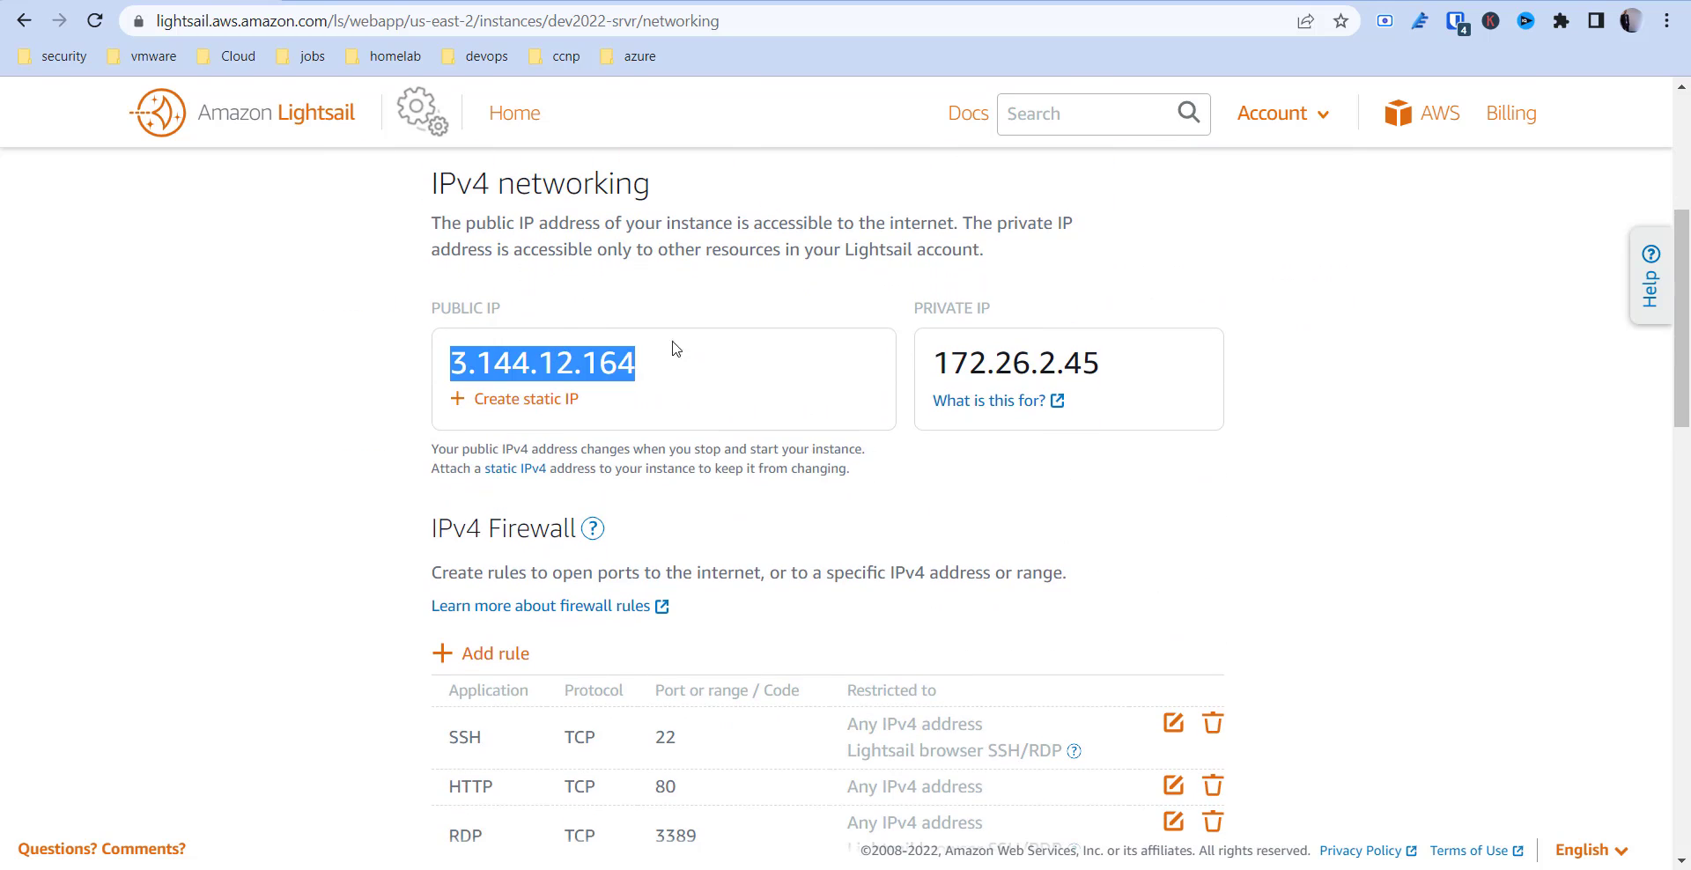
{"action": "double_click", "coordinate": [994, 362]}
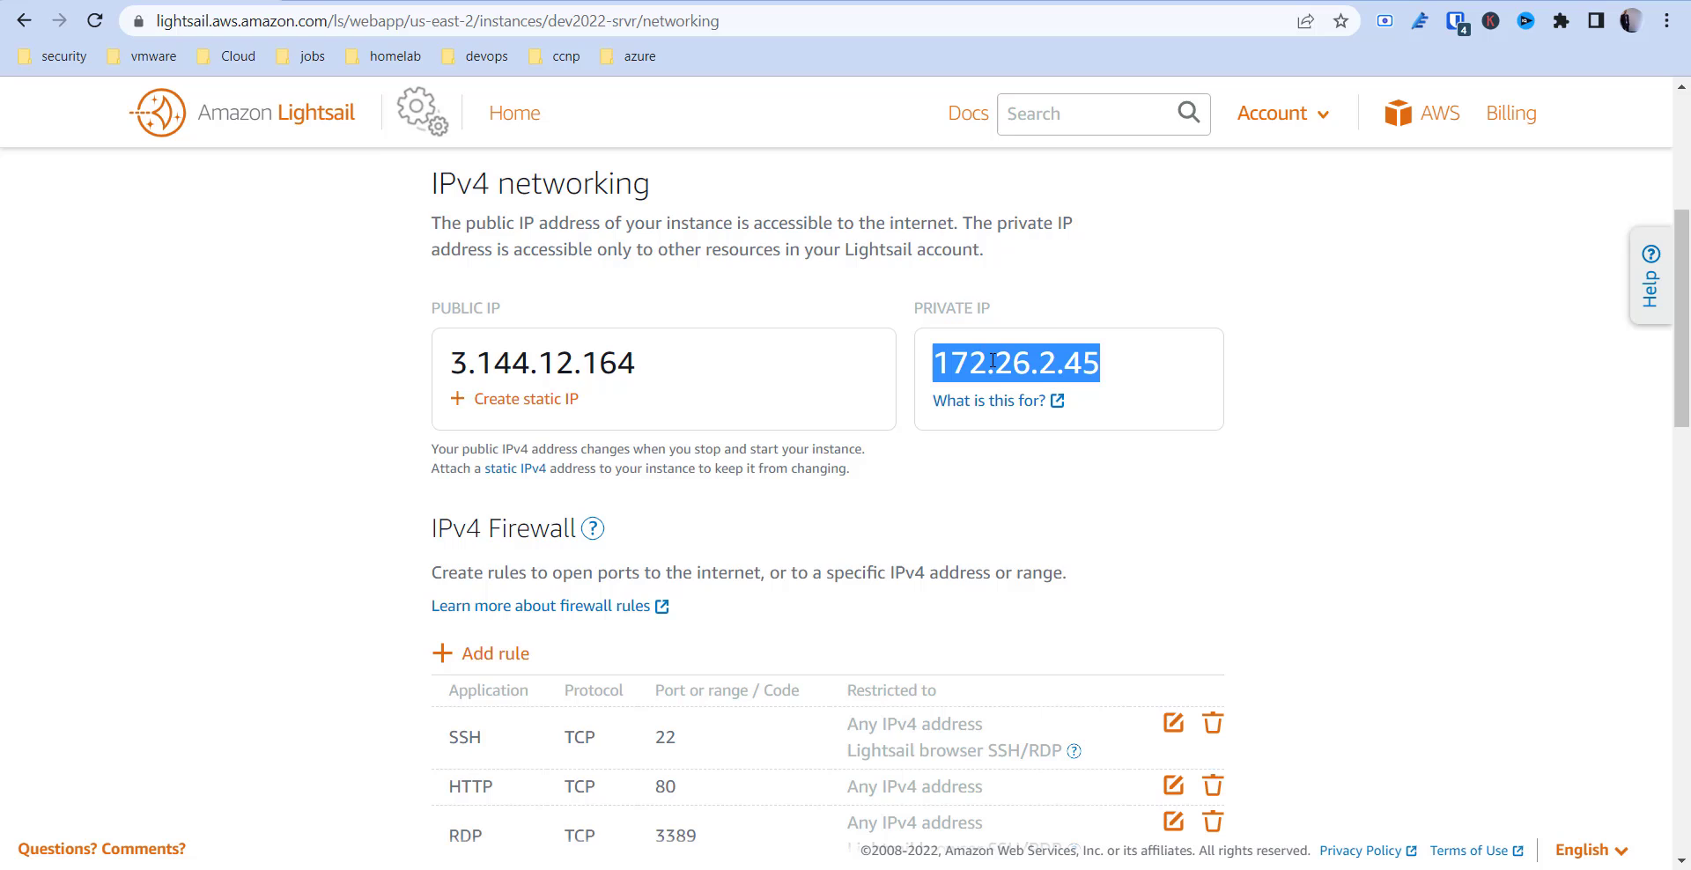
{"action": "scroll", "coordinate": [849, 425], "scroll_direction": "down", "scroll_amount": 3}
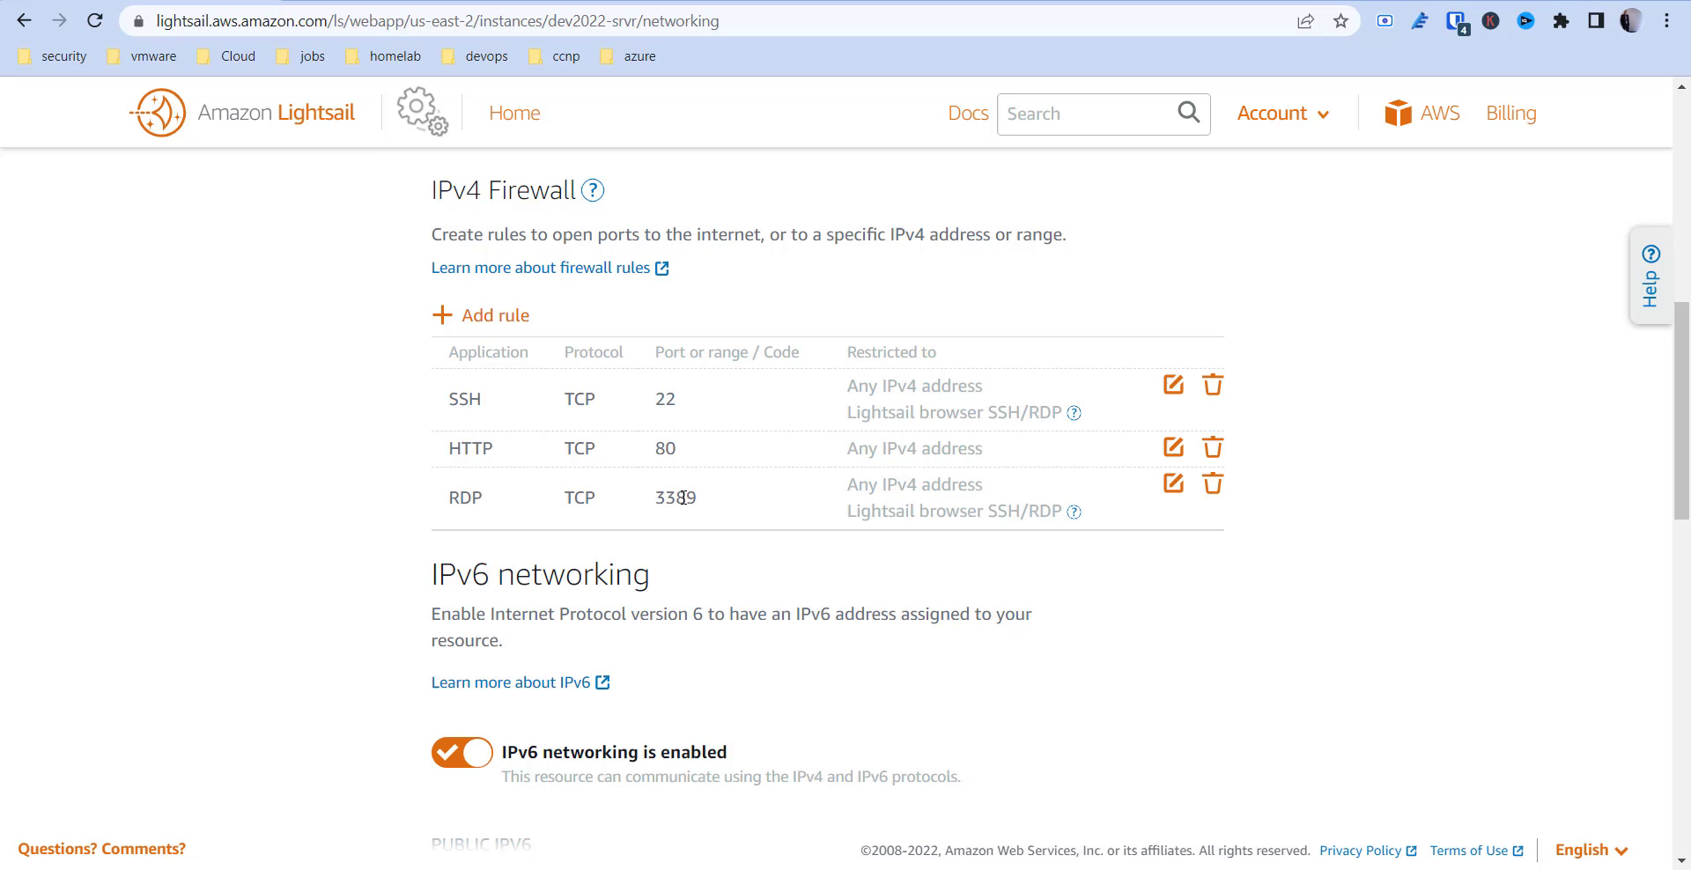
{"action": "left_click", "coordinate": [1173, 484]}
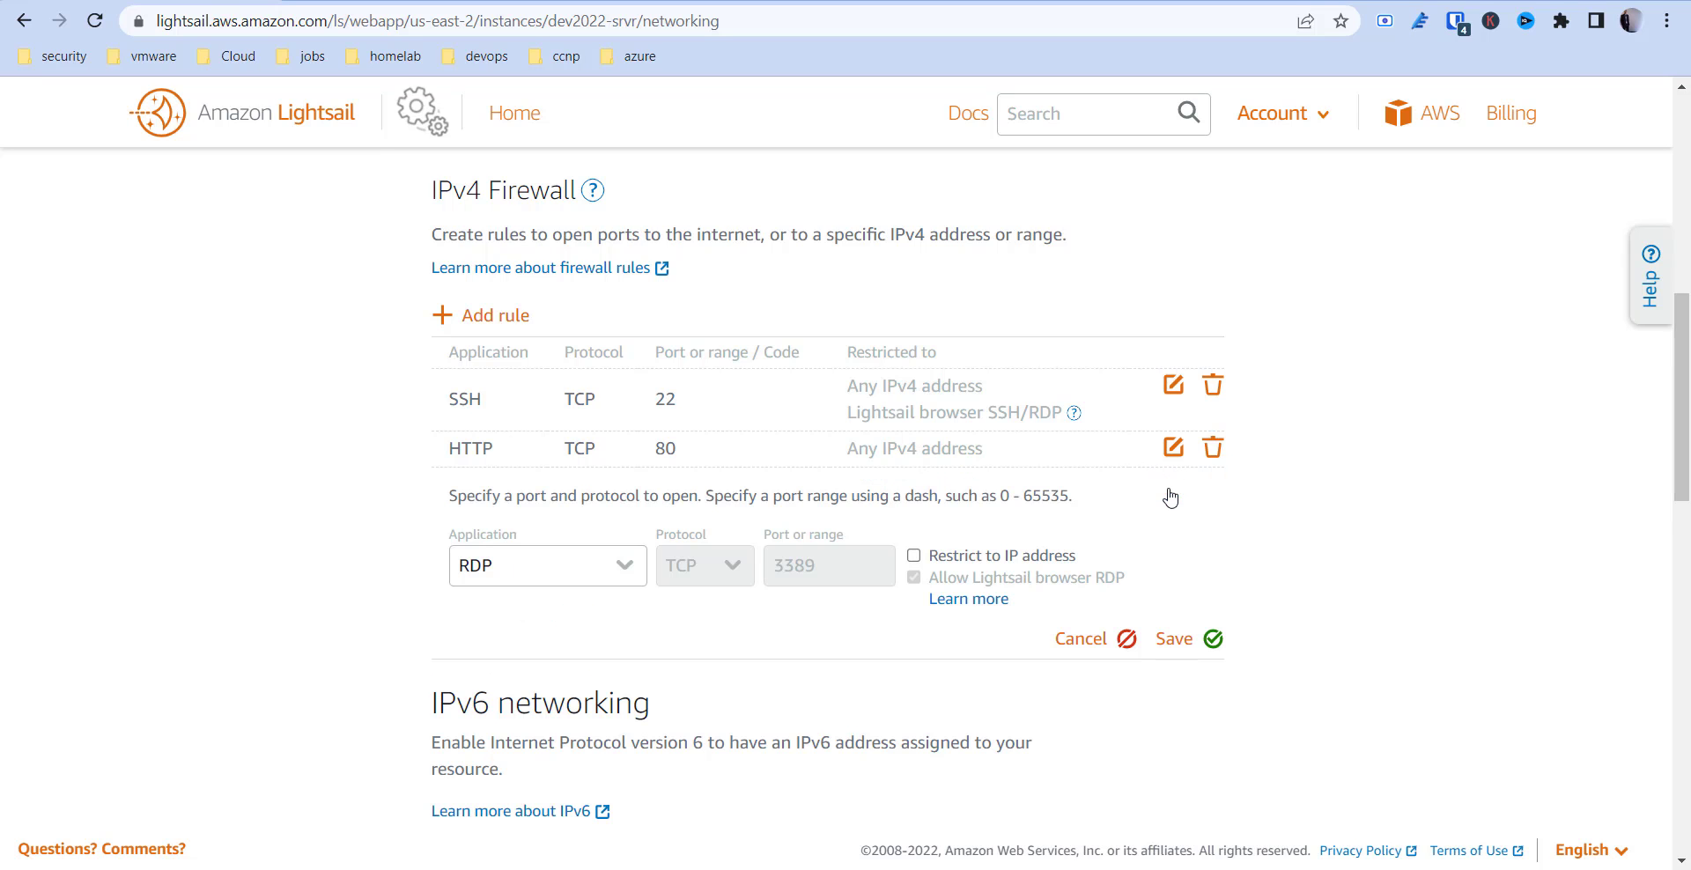
{"action": "left_click", "coordinate": [914, 556]}
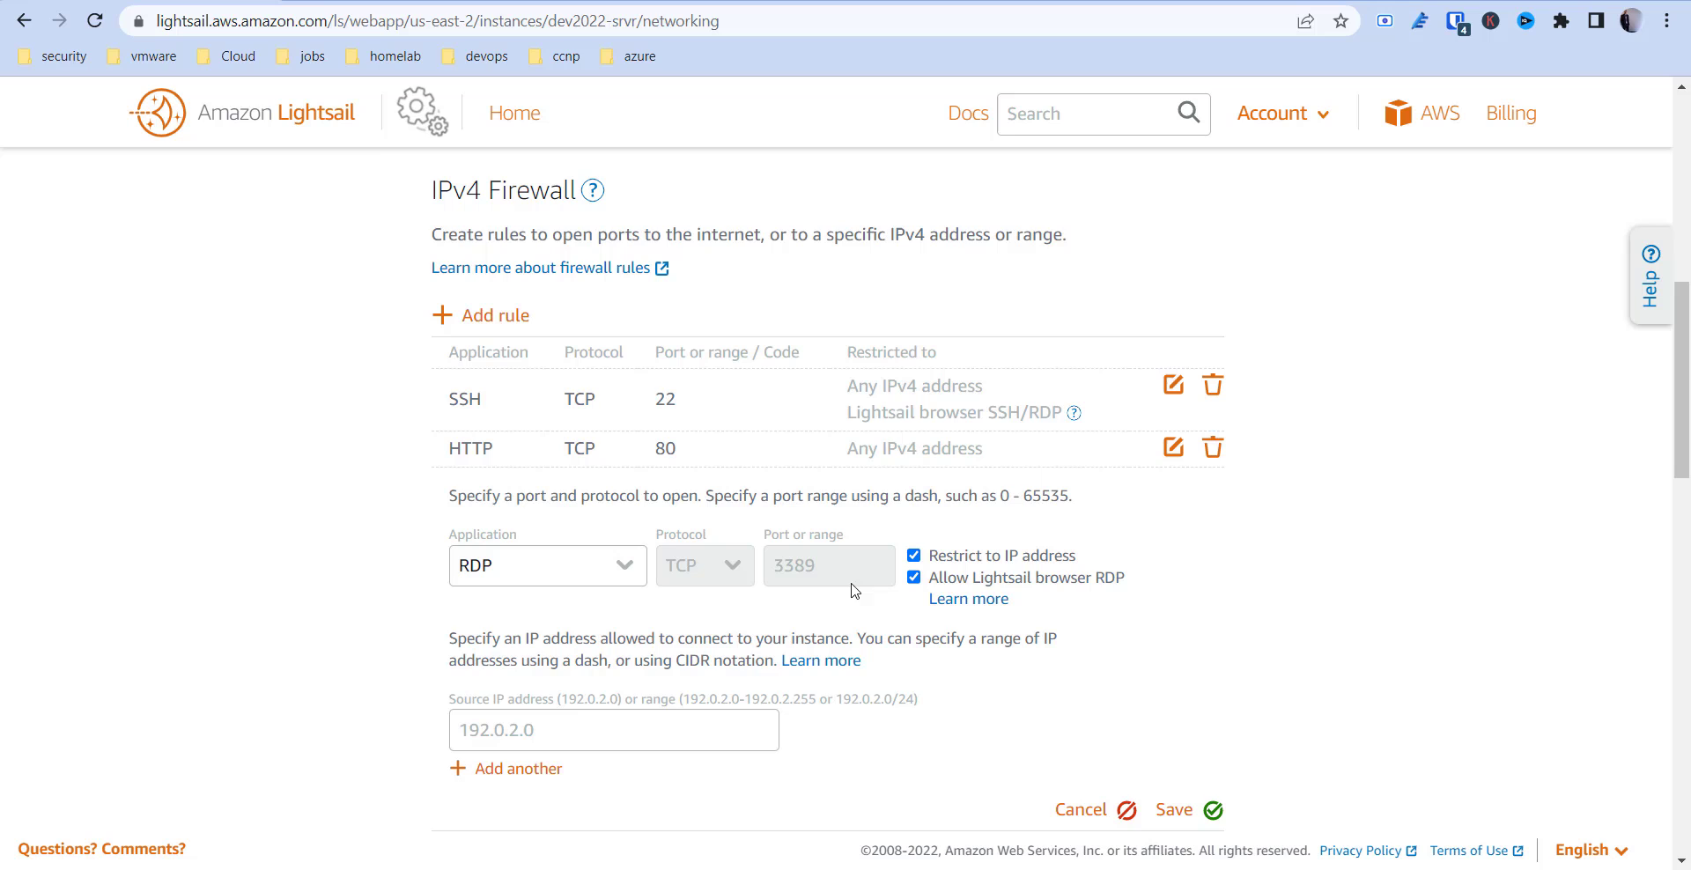
{"action": "left_click", "coordinate": [666, 726]}
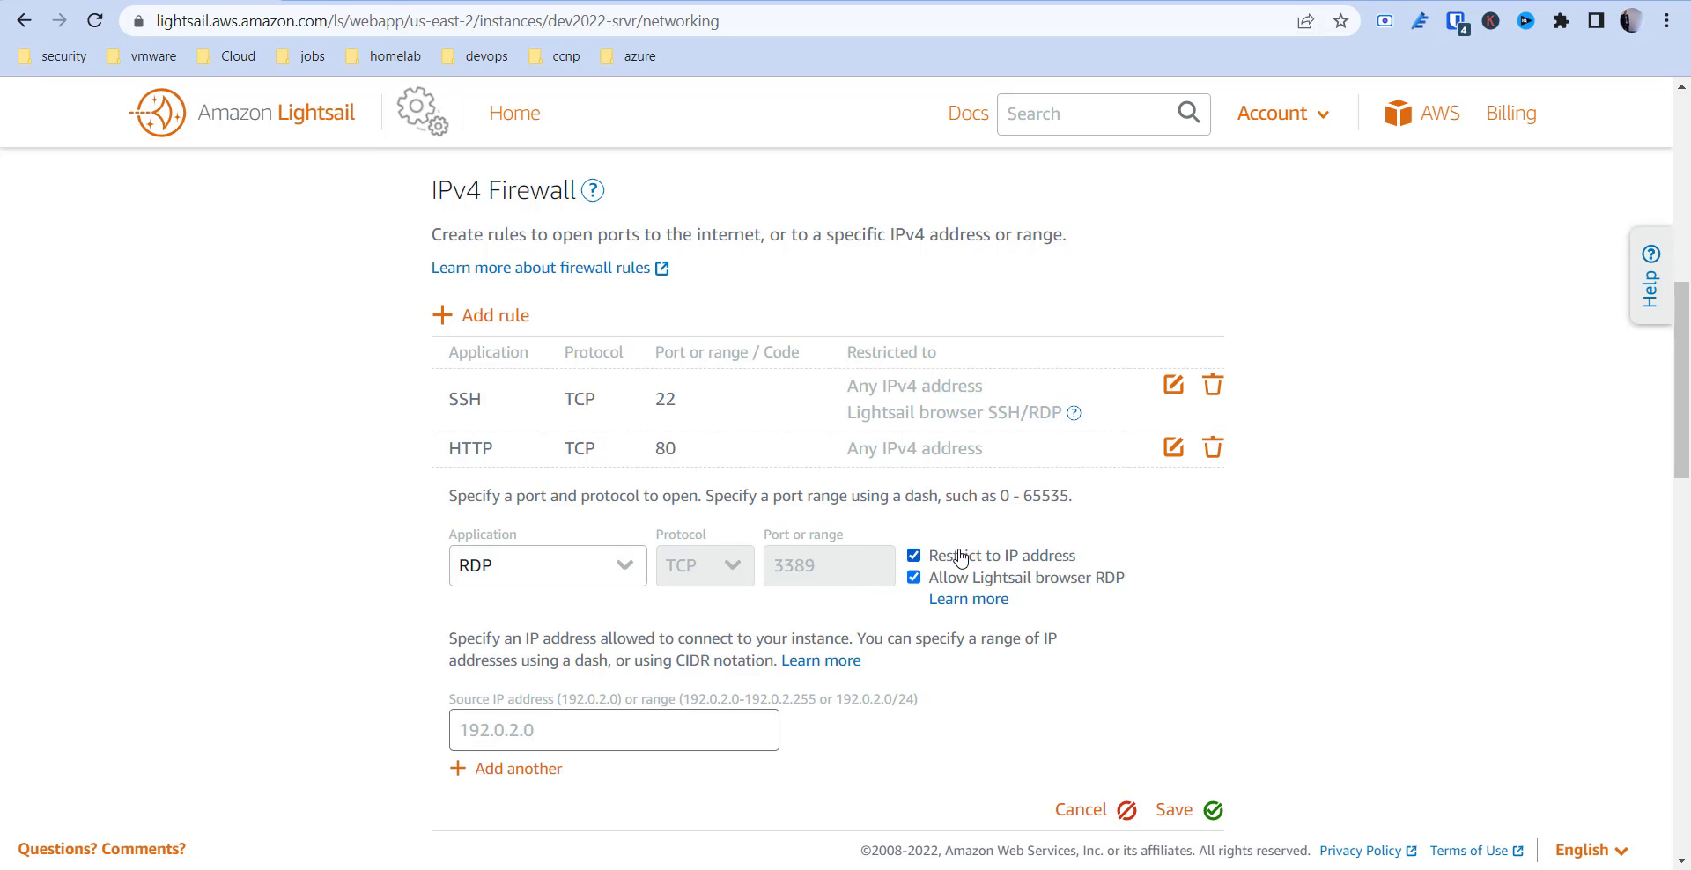
{"action": "left_click", "coordinate": [914, 556]}
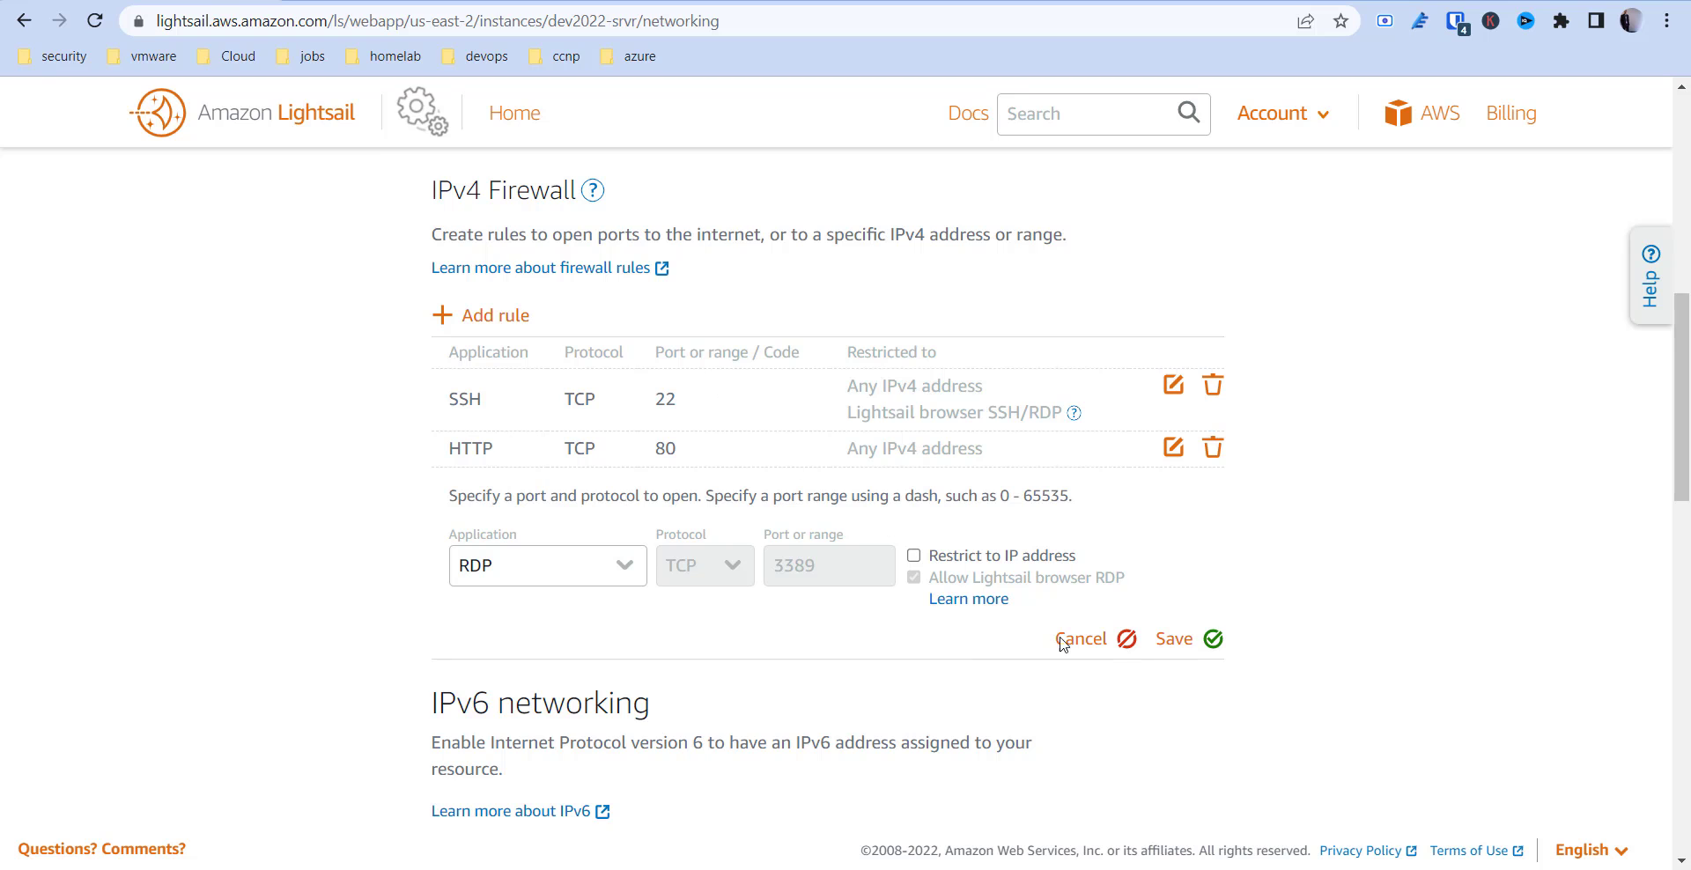
{"action": "left_click", "coordinate": [1086, 649]}
{"action": "scroll", "coordinate": [971, 556], "scroll_direction": "down", "scroll_amount": 4}
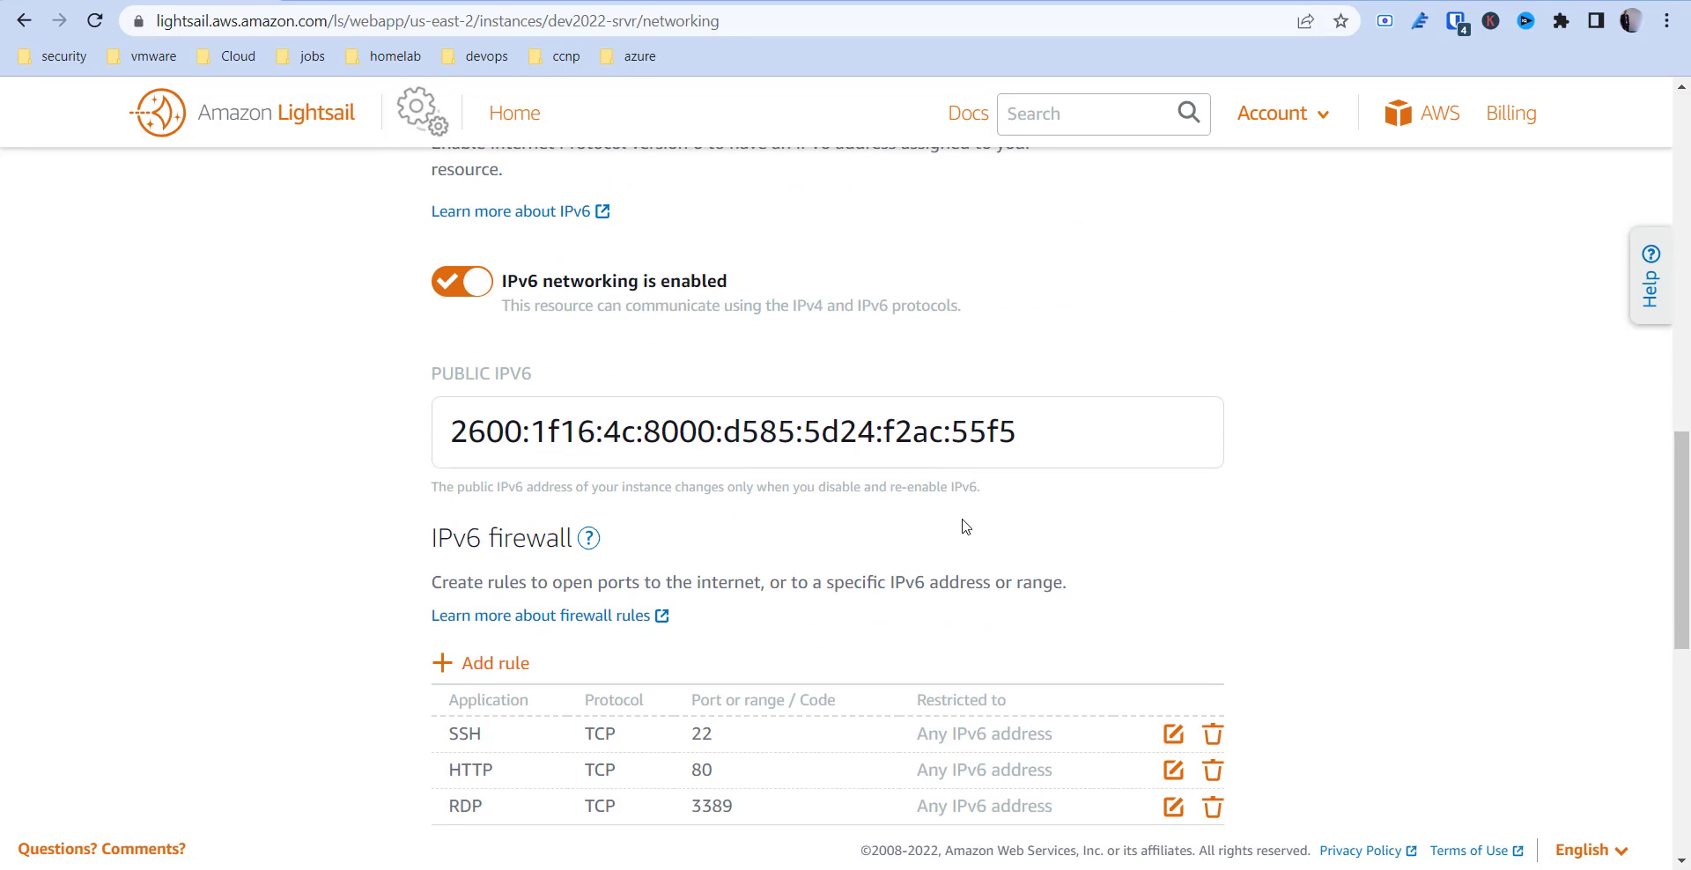
{"action": "scroll", "coordinate": [804, 423], "scroll_direction": "down", "scroll_amount": 5}
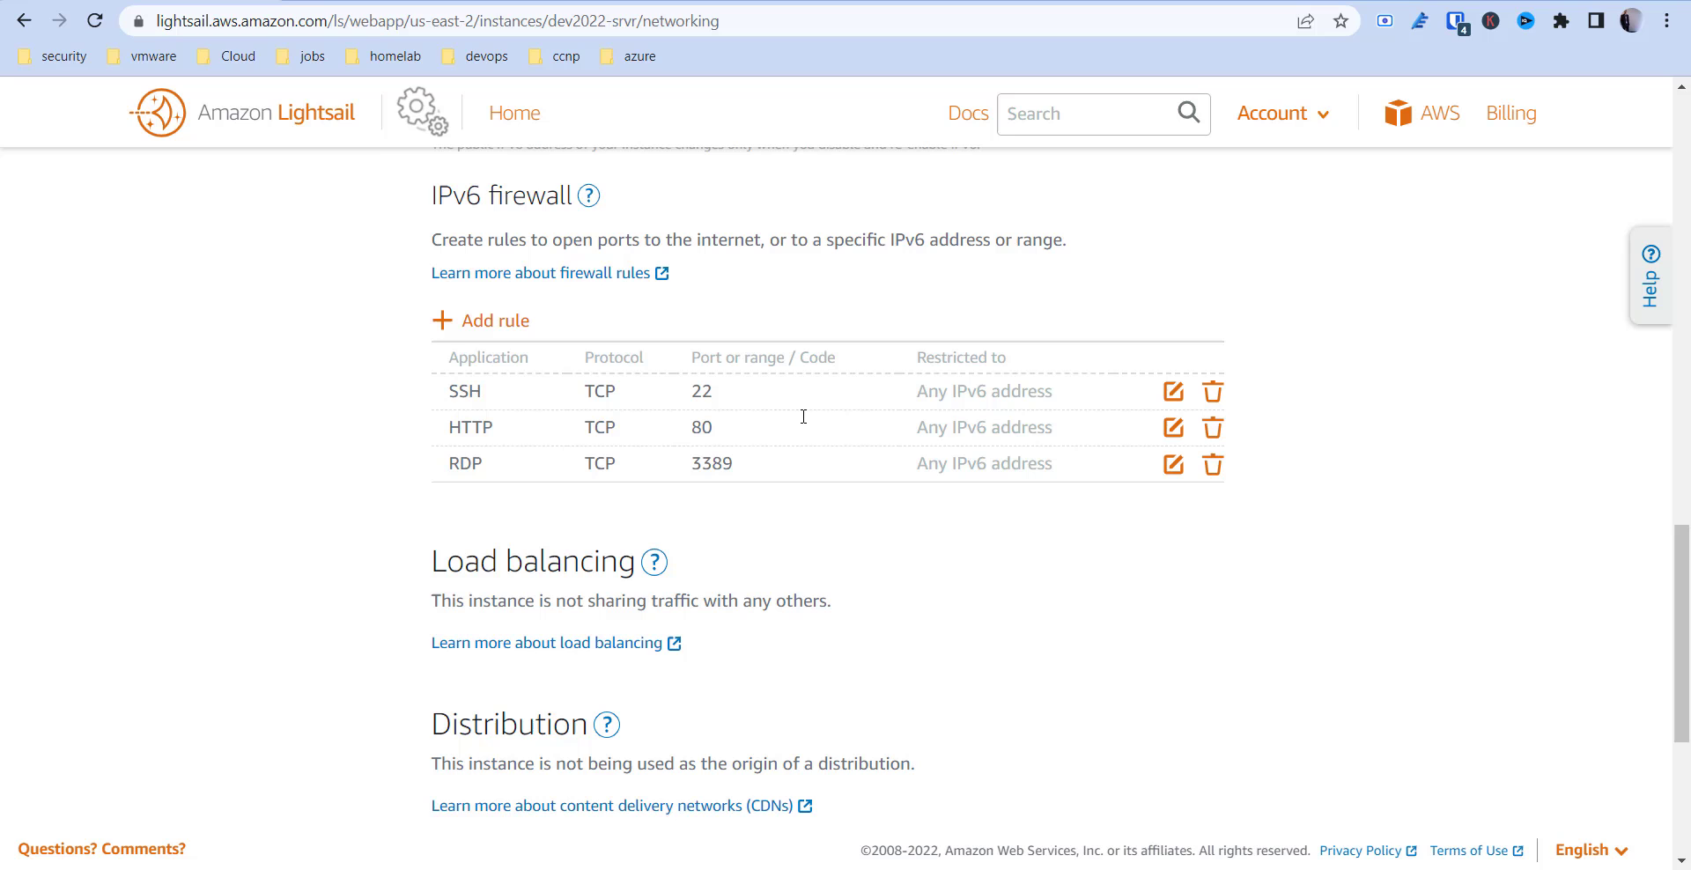
{"action": "scroll", "coordinate": [740, 428], "scroll_direction": "down", "scroll_amount": 5}
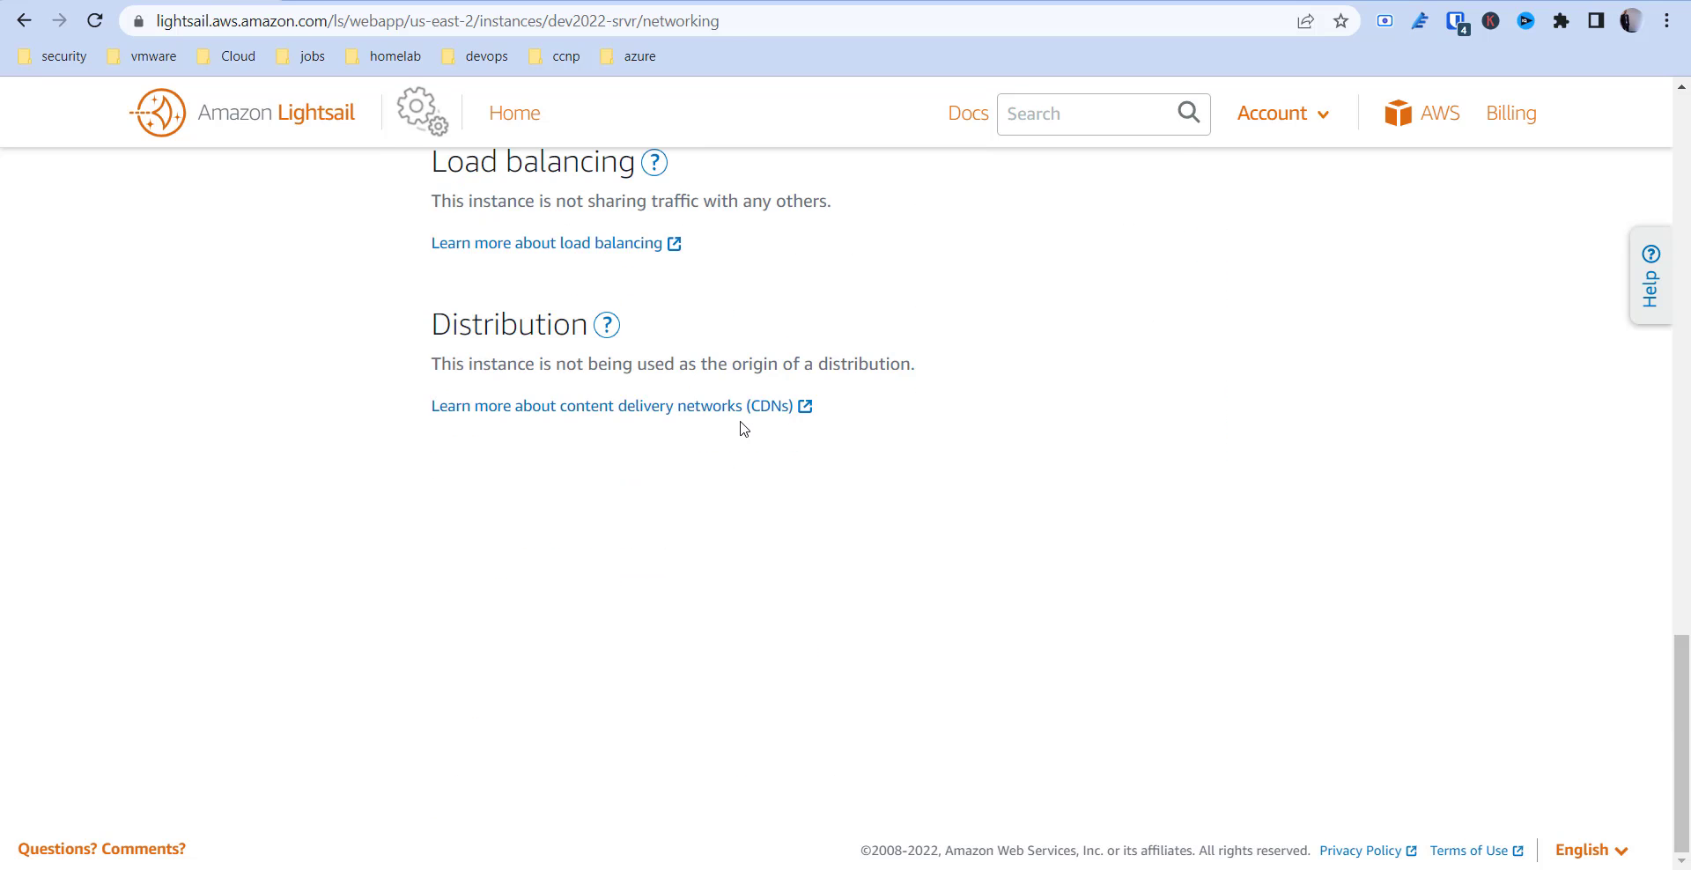
{"action": "scroll", "coordinate": [740, 428], "scroll_direction": "up", "scroll_amount": 2}
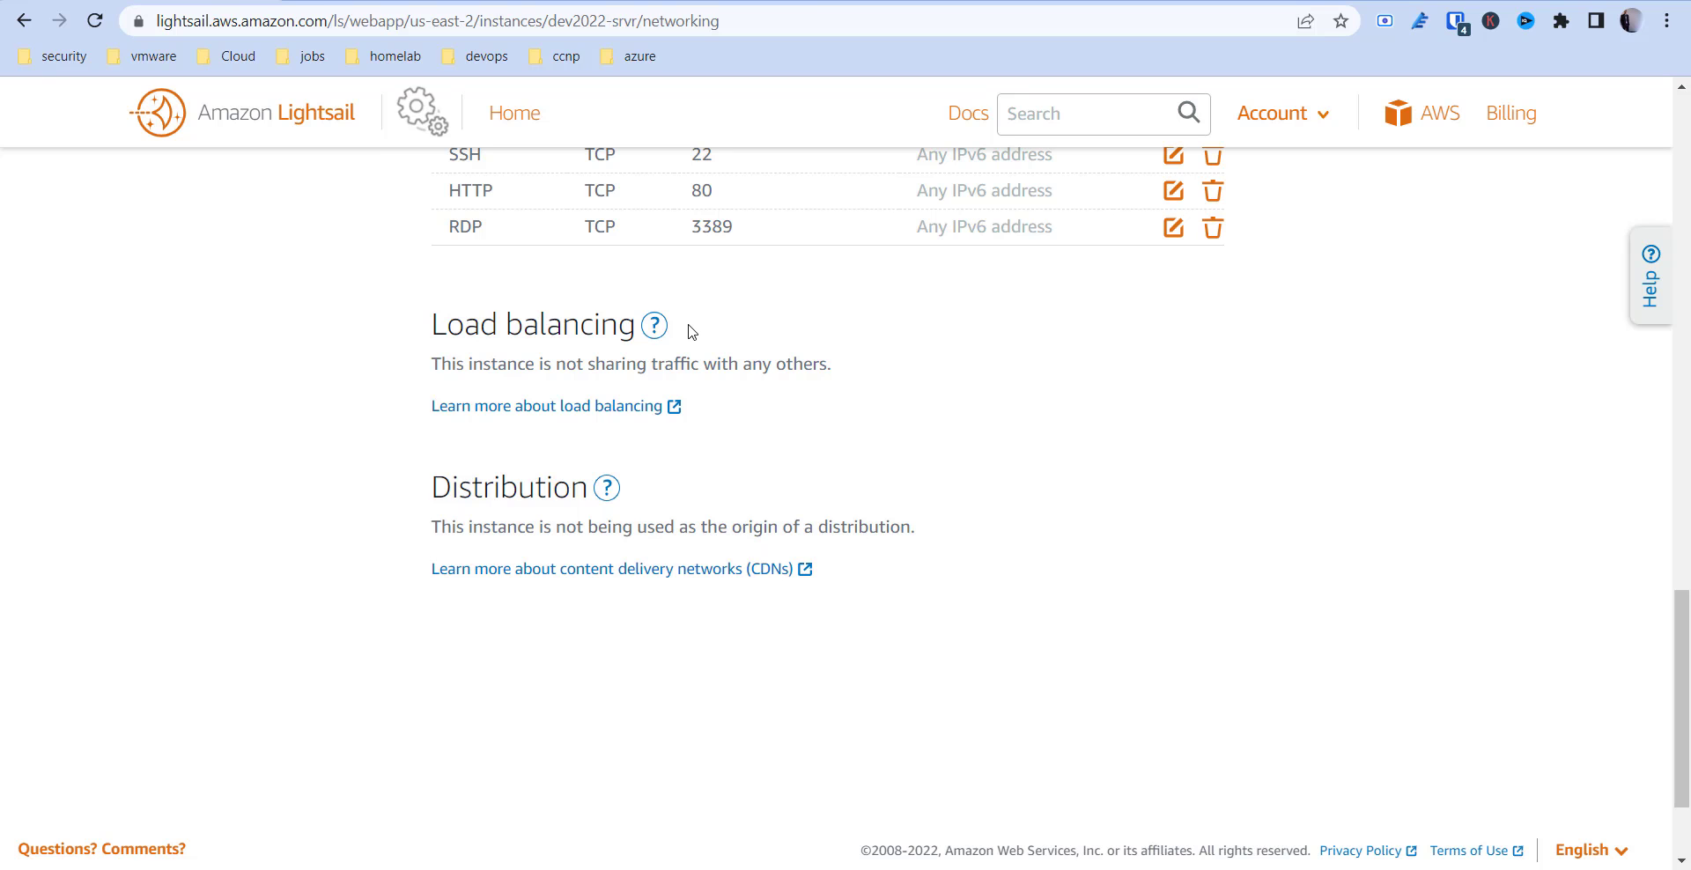
{"action": "scroll", "coordinate": [687, 328], "scroll_direction": "up", "scroll_amount": 5}
{"action": "scroll", "coordinate": [687, 328], "scroll_direction": "up", "scroll_amount": 5}
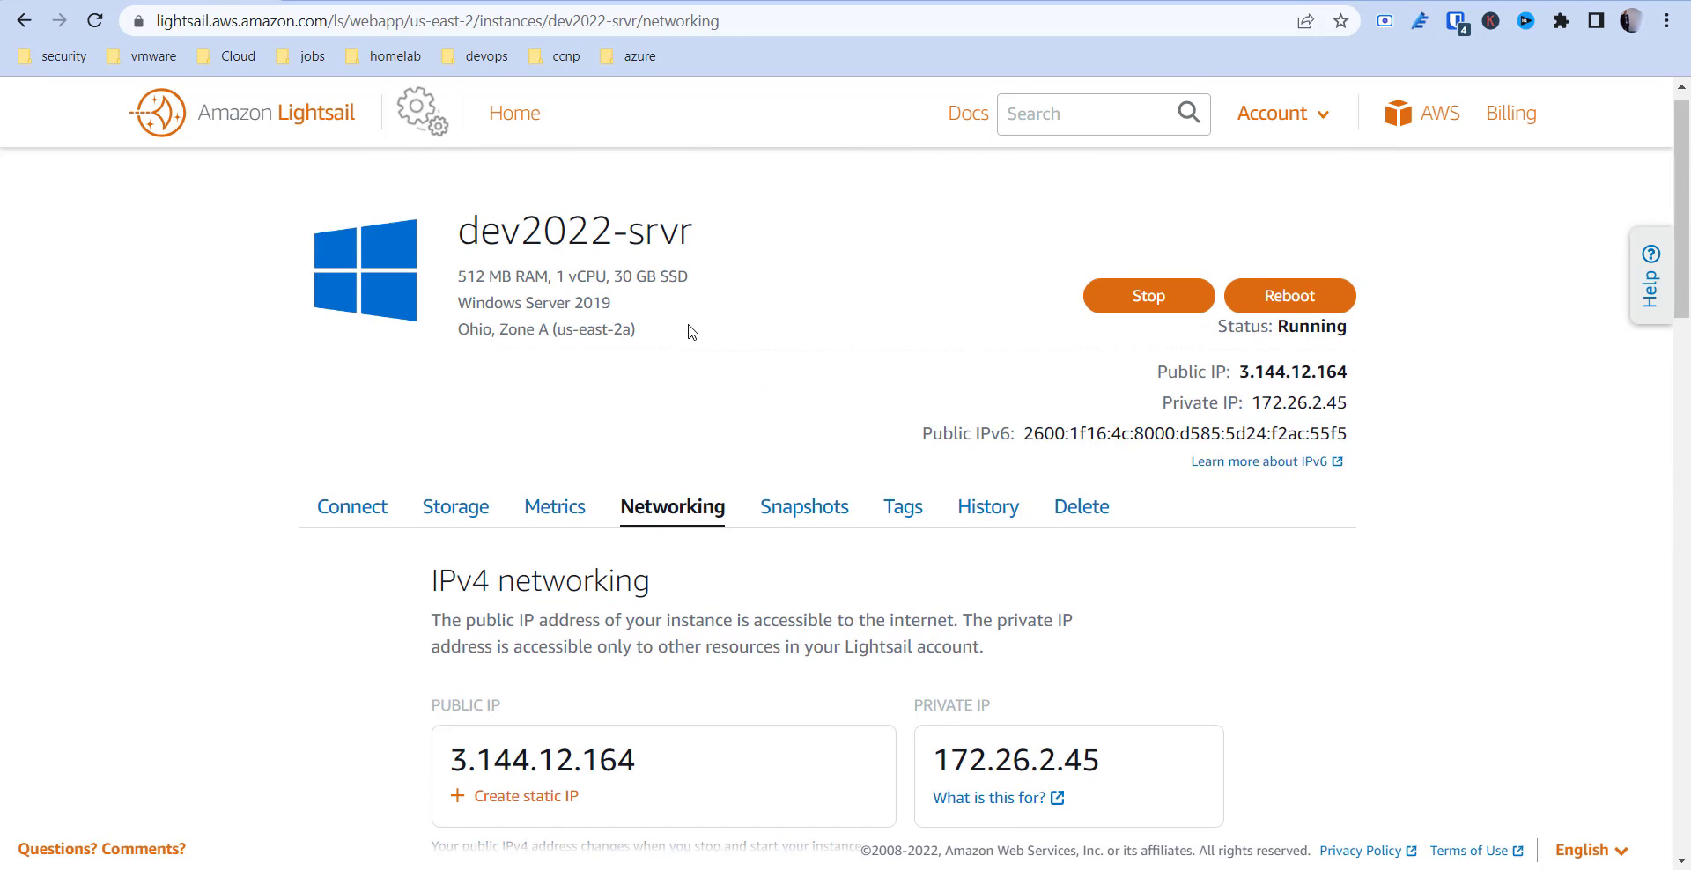
Browse the instance's Snapshots, Tags and History pages.
{"action": "left_click", "coordinate": [803, 528]}
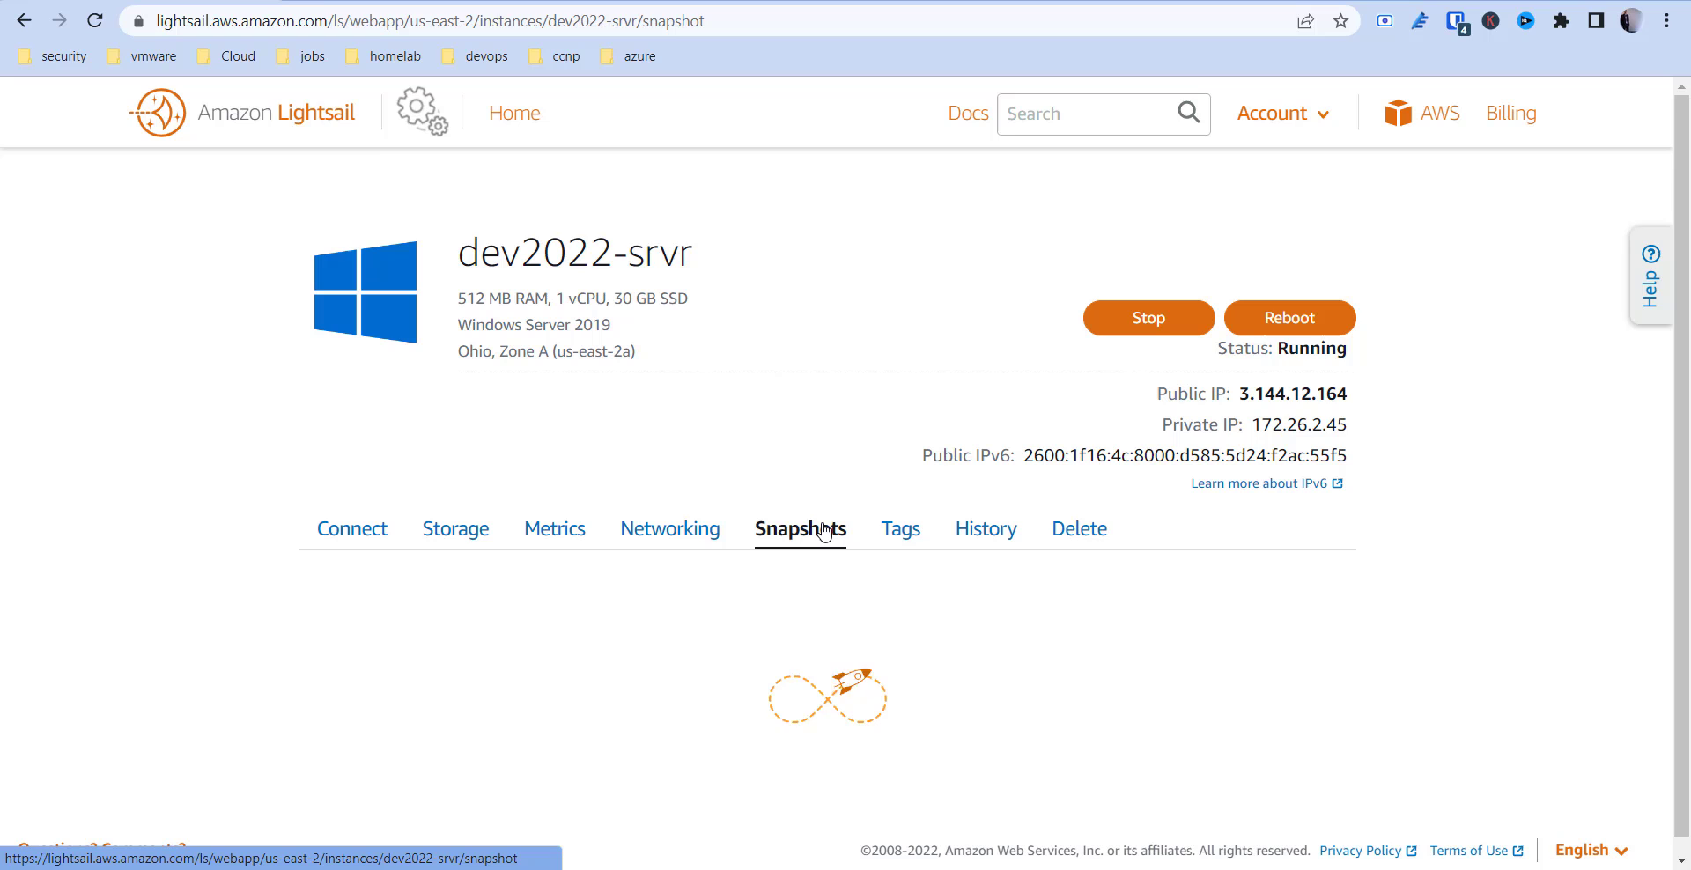
{"action": "scroll", "coordinate": [806, 586], "scroll_direction": "down", "scroll_amount": 2}
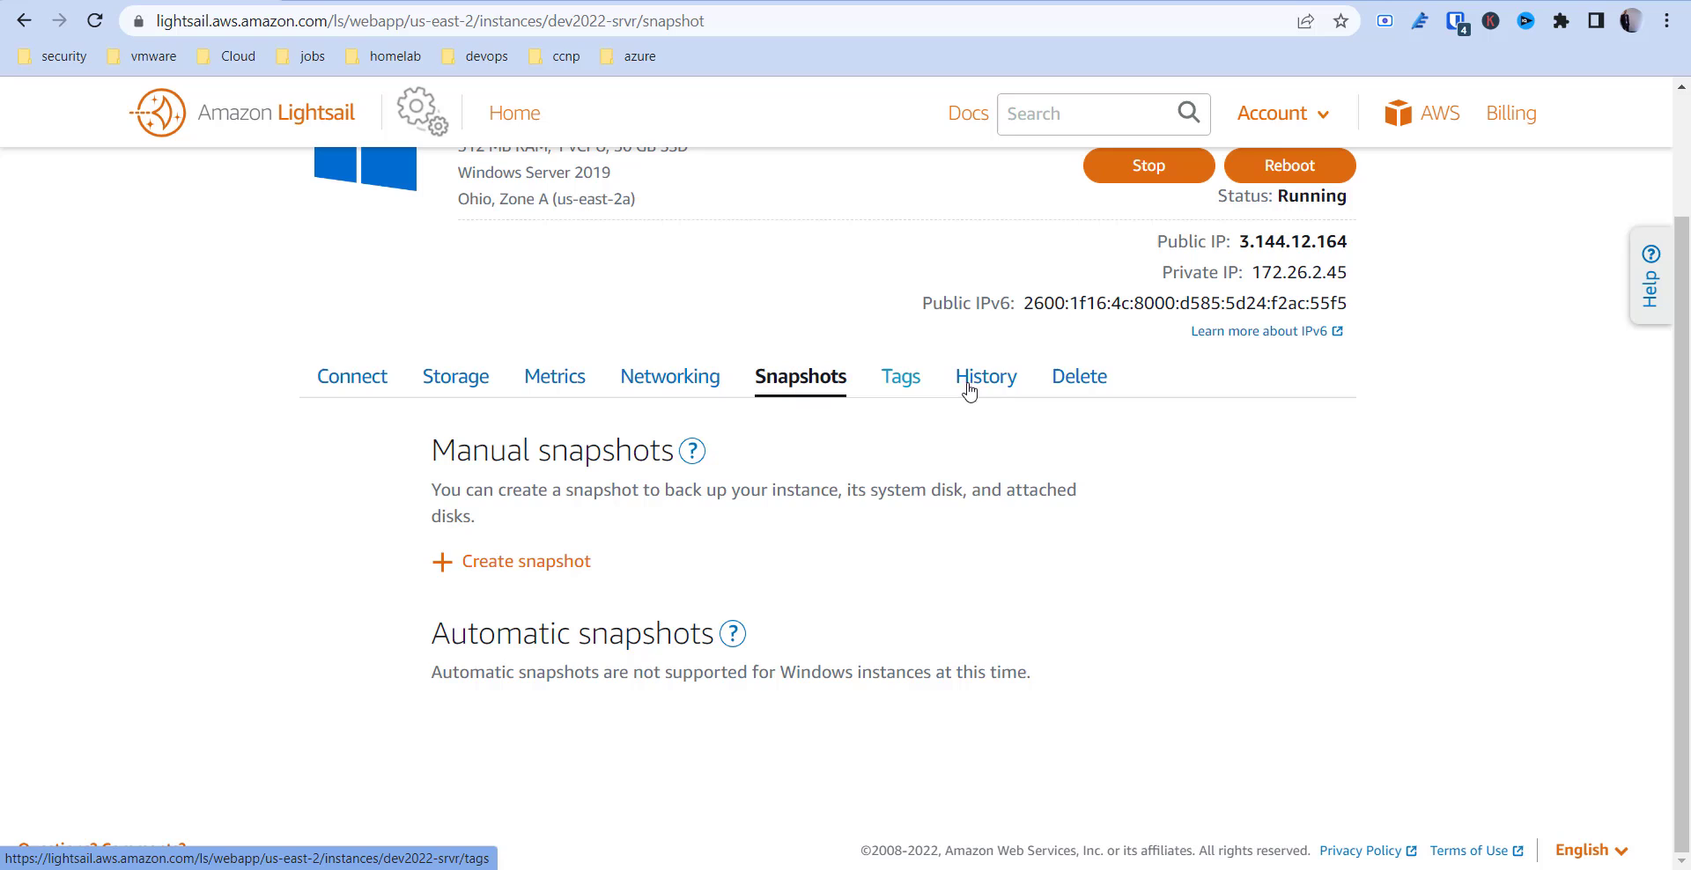
{"action": "left_click", "coordinate": [907, 388]}
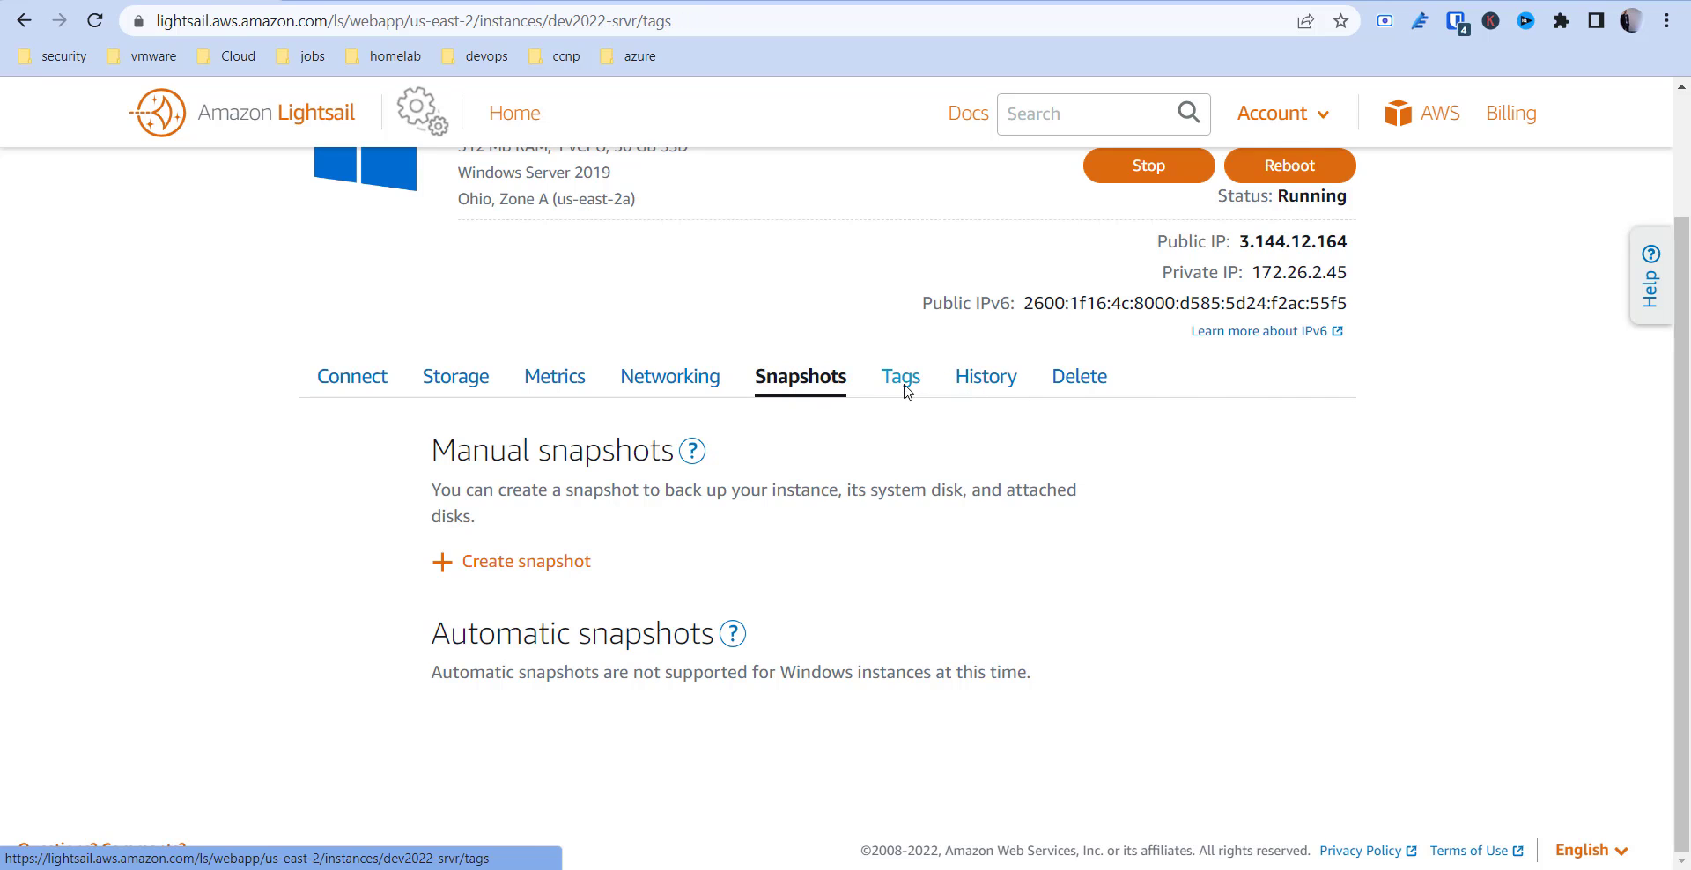
{"action": "left_click", "coordinate": [985, 375]}
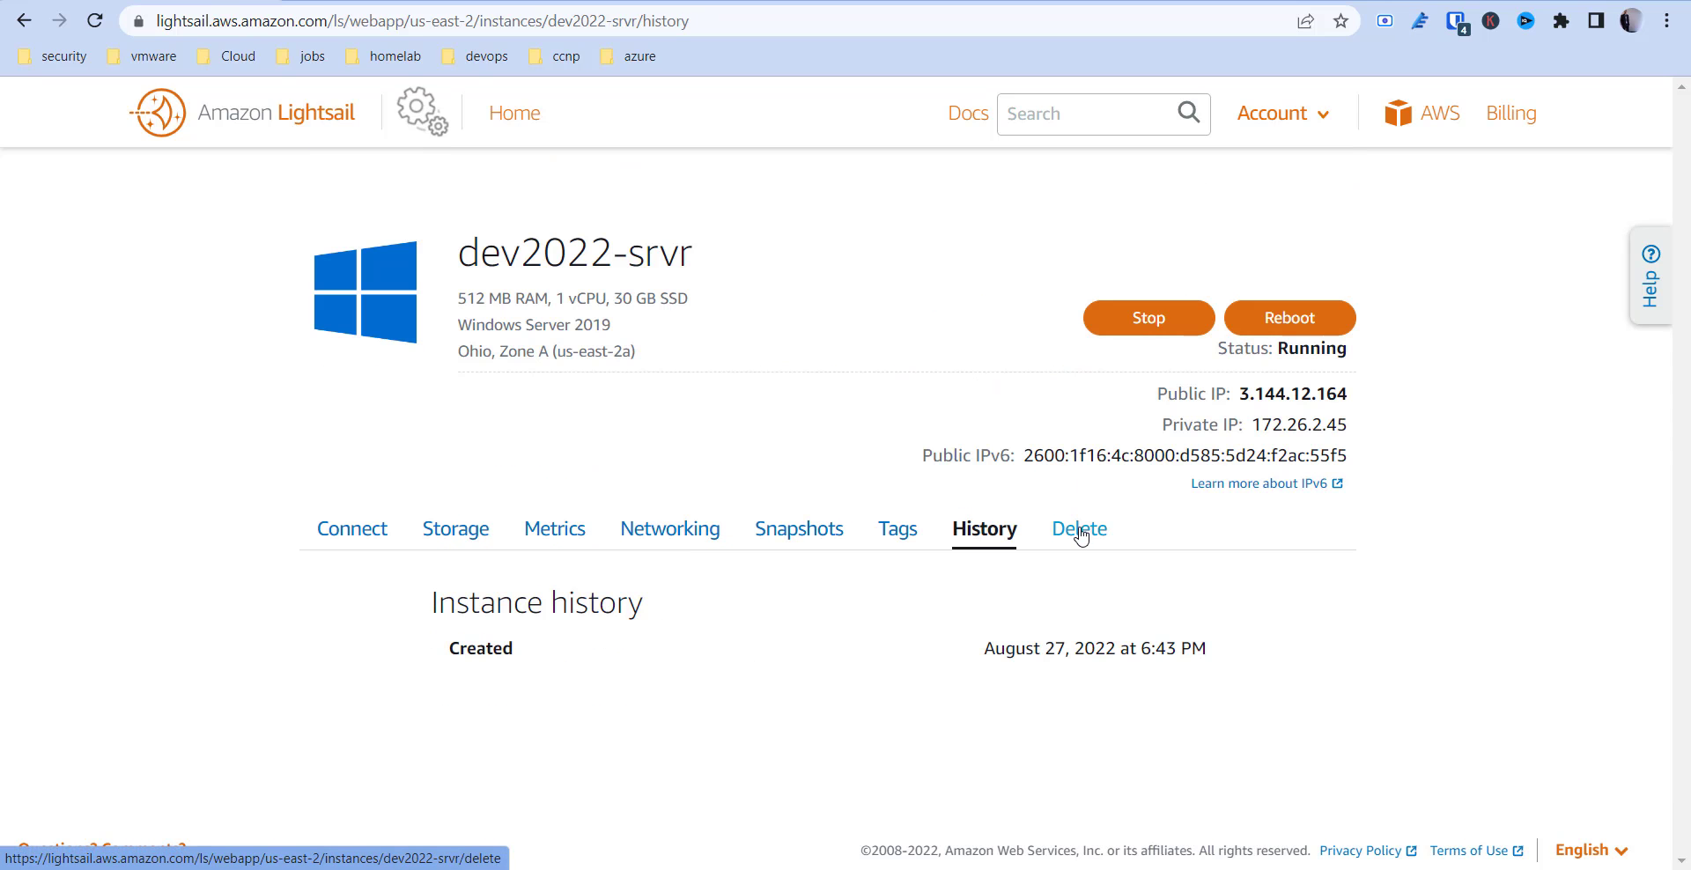
Launch a browser-based RDP session to dev2022-srvr from the Connect page.
{"action": "left_click", "coordinate": [373, 532]}
{"action": "scroll", "coordinate": [522, 506], "scroll_direction": "down", "scroll_amount": 5}
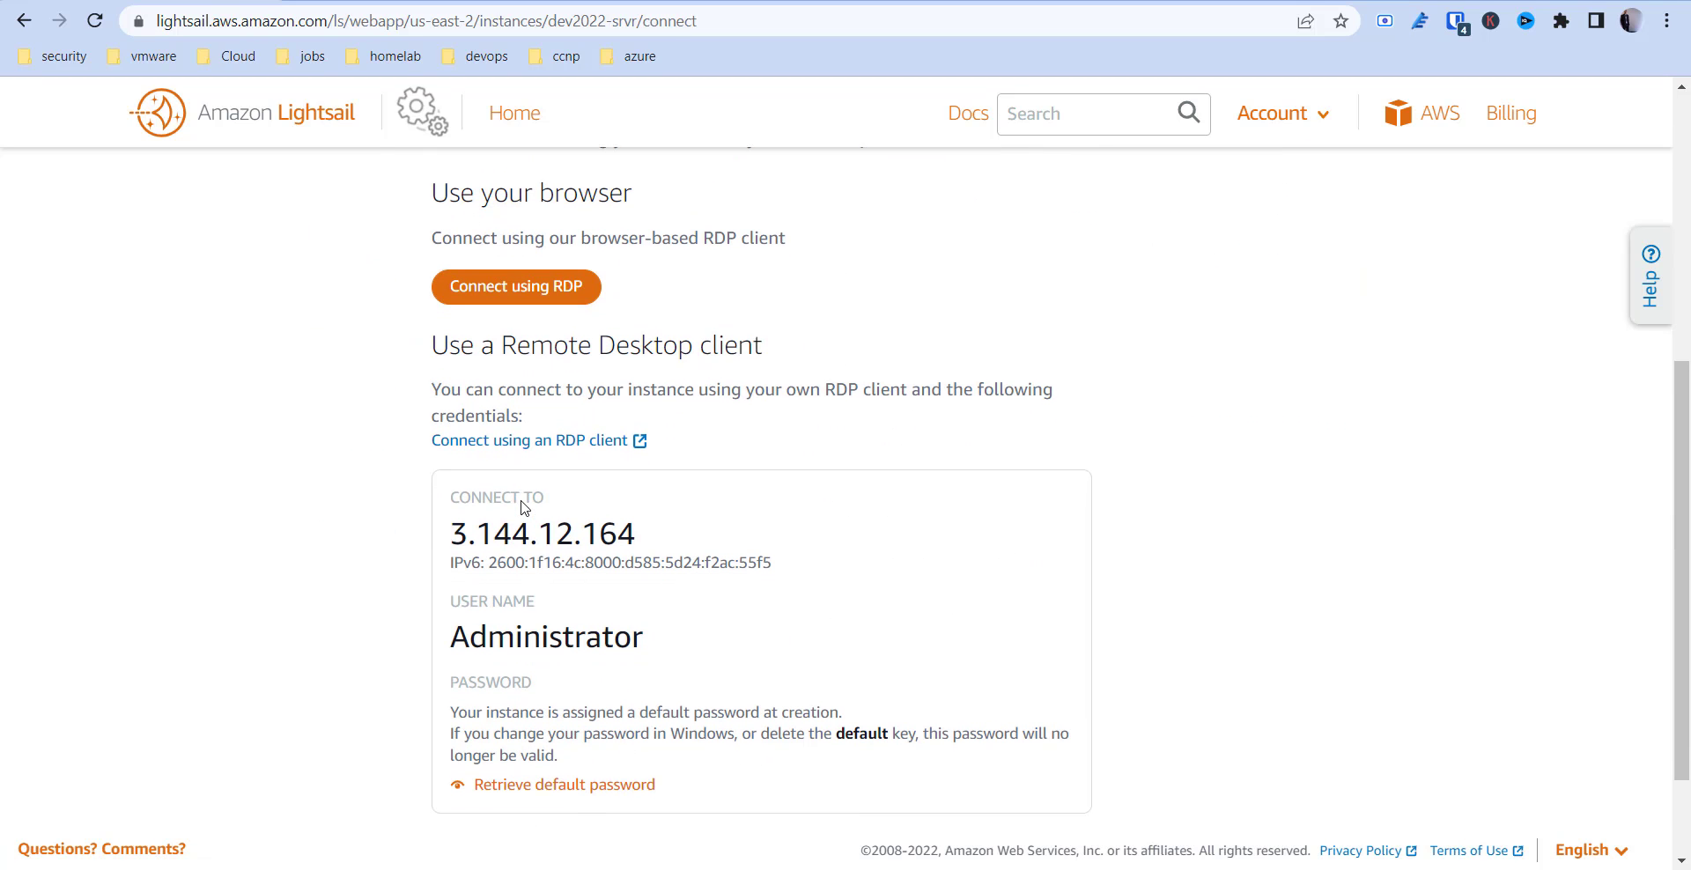
{"action": "left_click", "coordinate": [518, 297]}
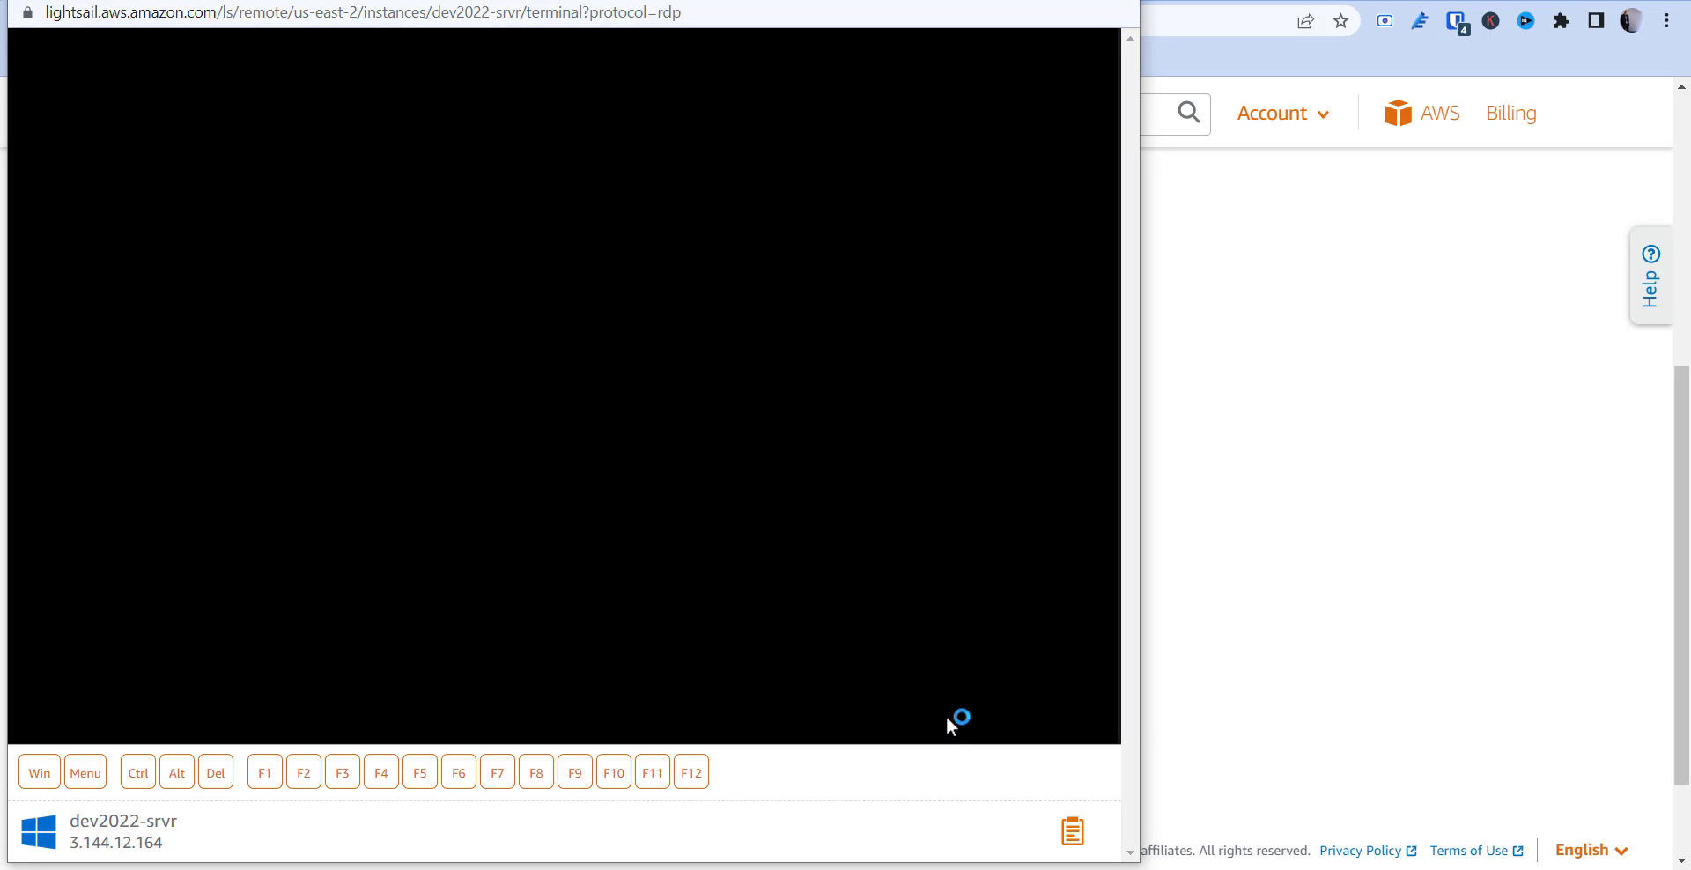
Connect Remote Desktop to 3.144.12.164 as administrator, then return to Lightsail for the password.
{"action": "key", "text": "super"}
{"action": "type", "text": "re"}
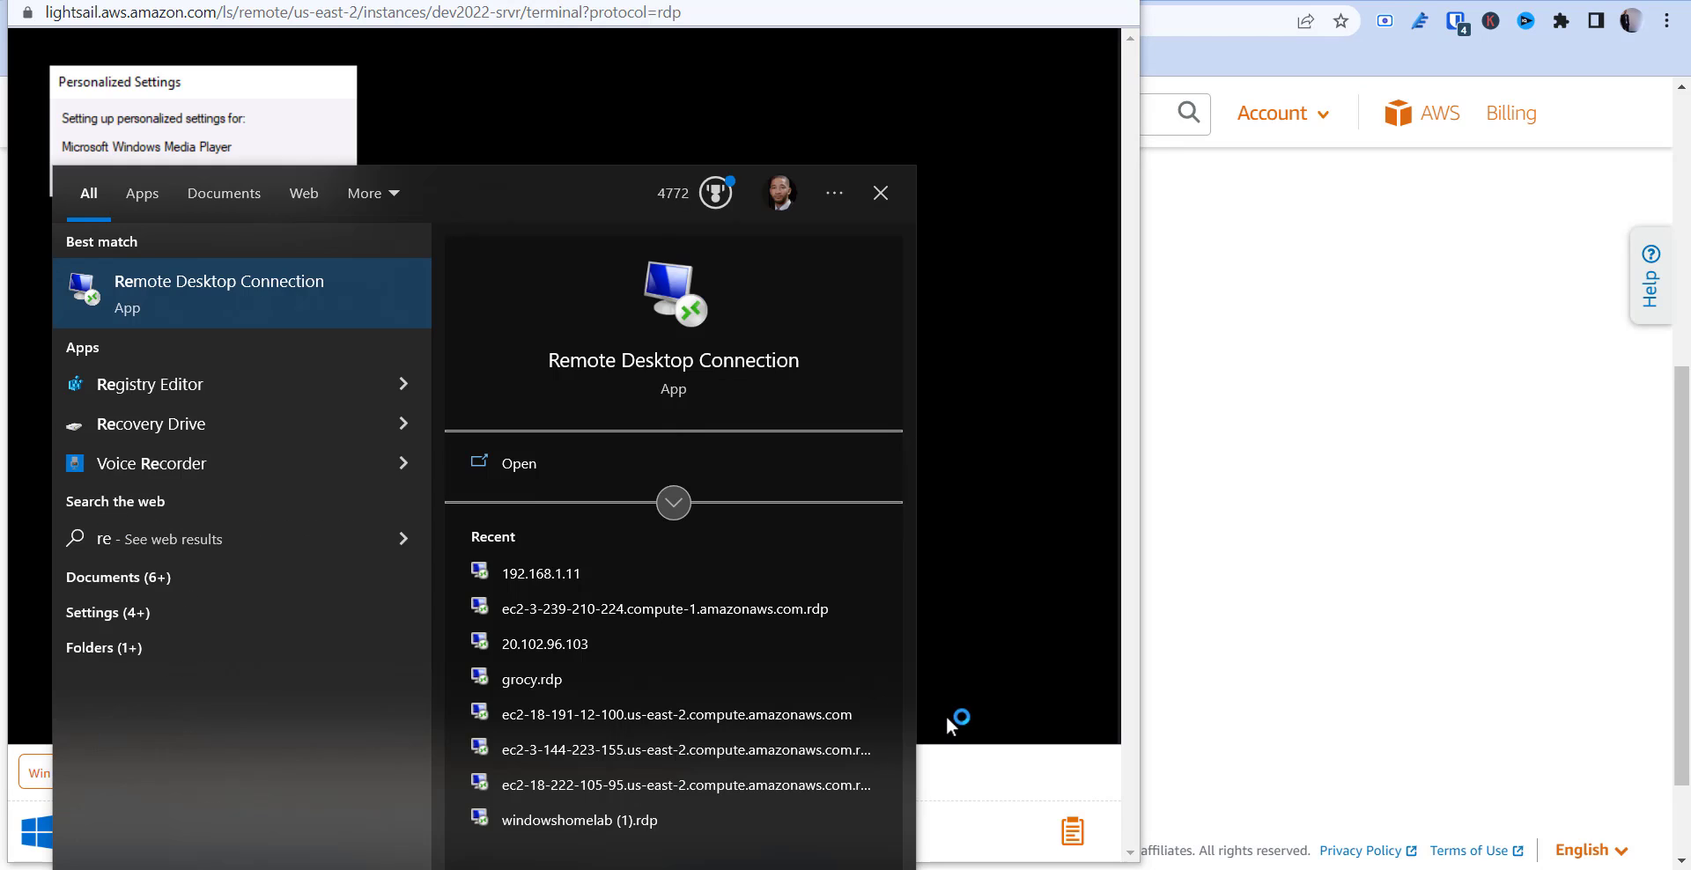
{"action": "key", "text": "Return"}
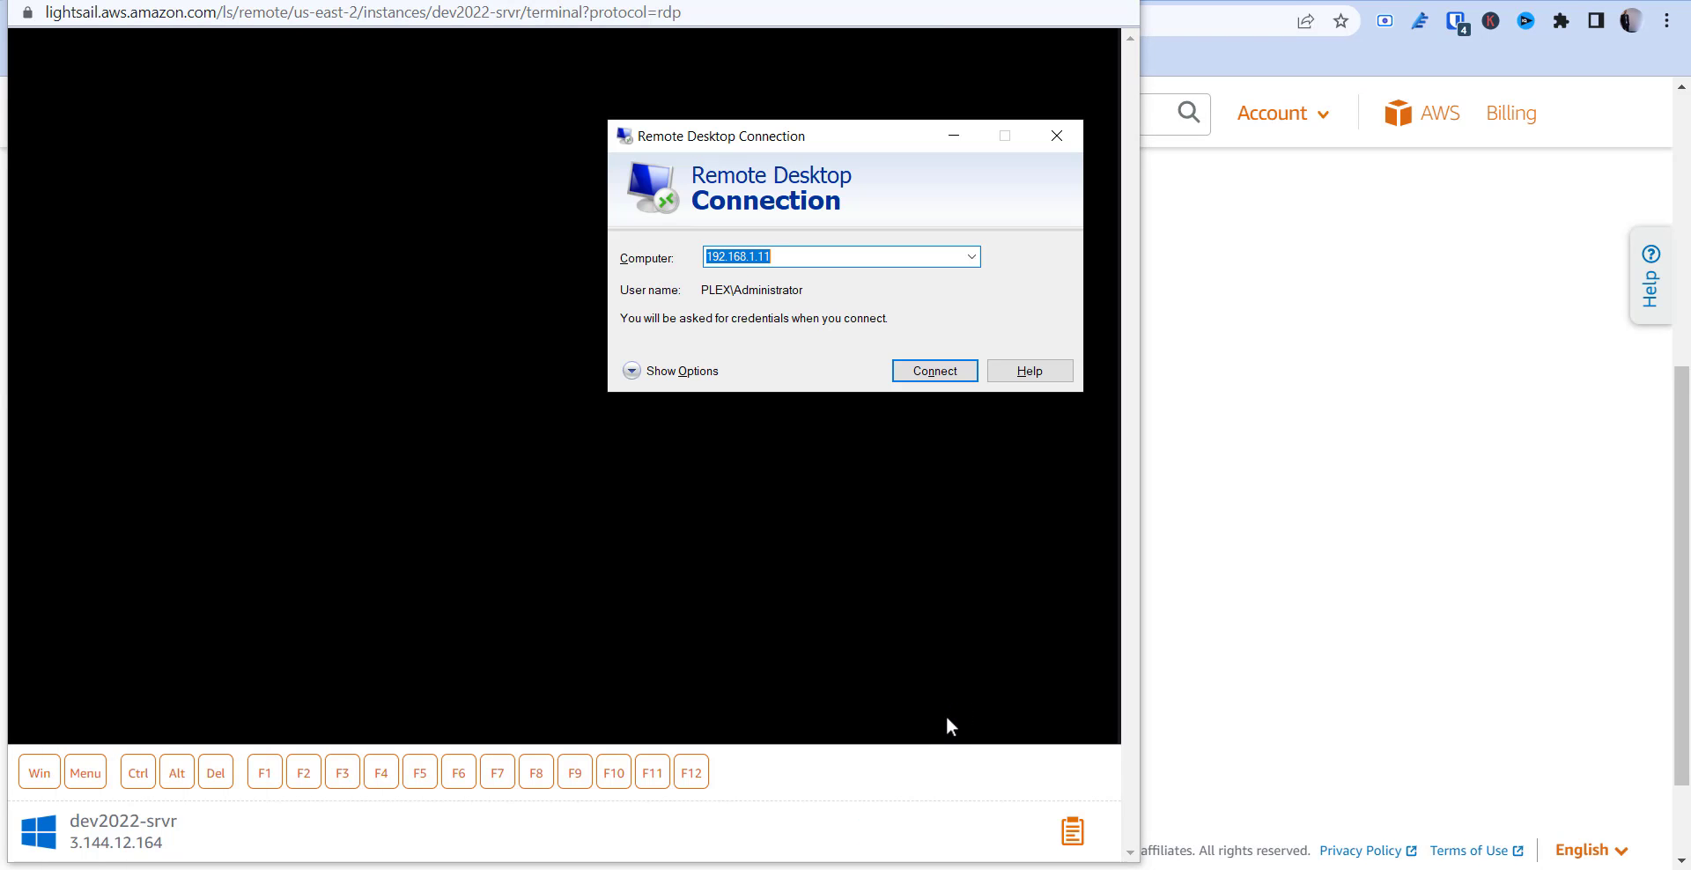
{"action": "type", "text": "3.144.12.164"}
{"action": "key", "text": "Return"}
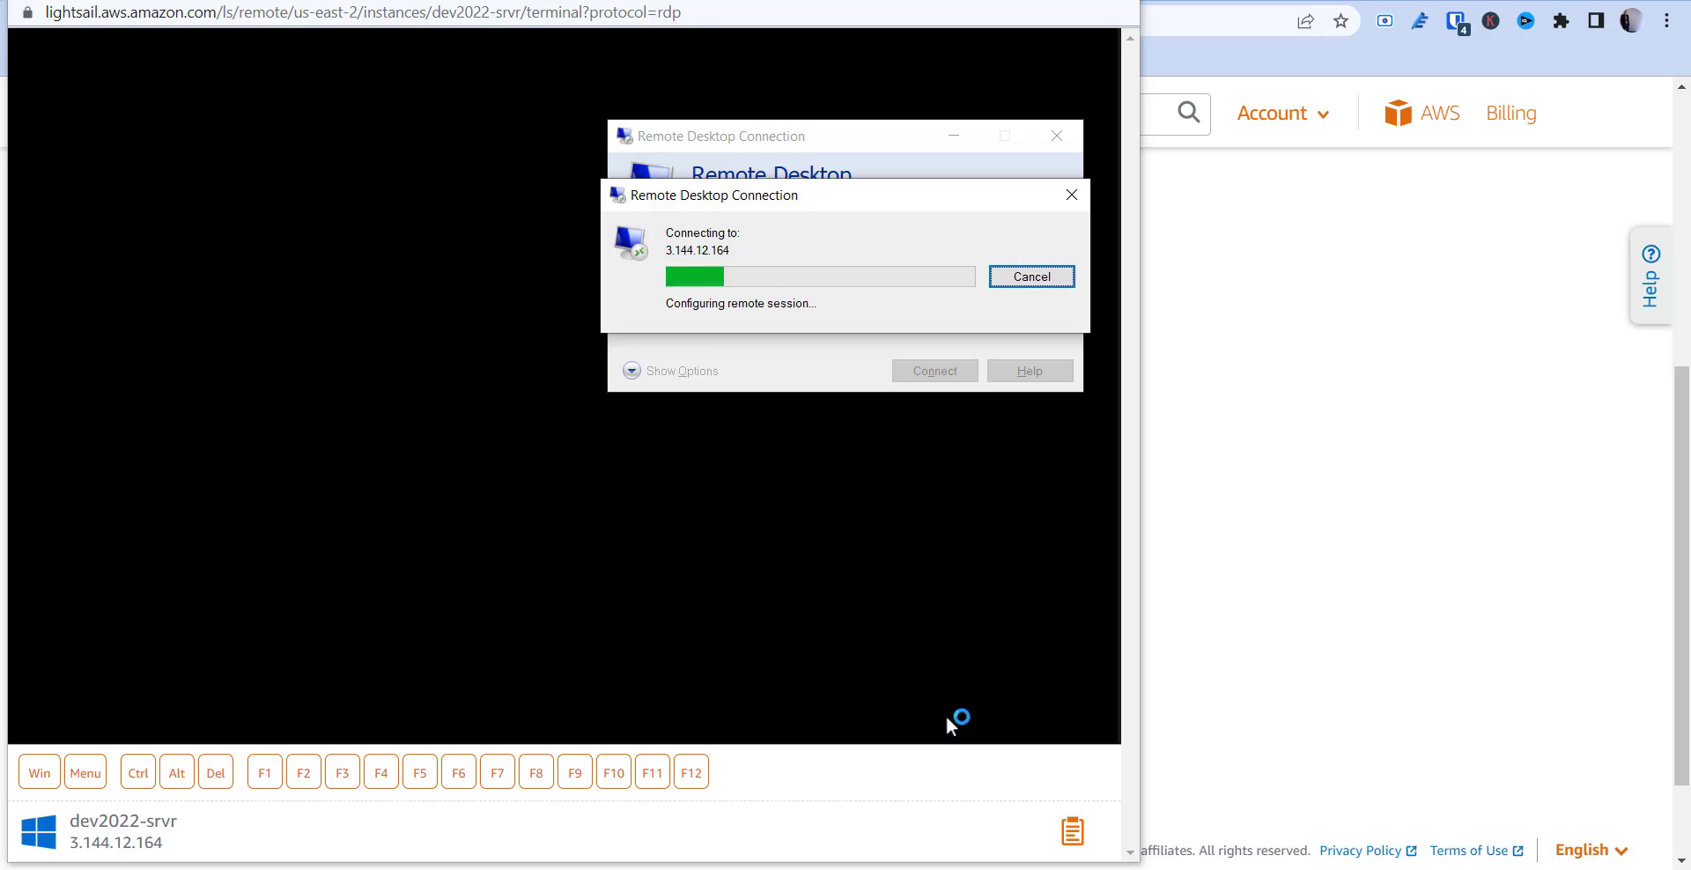
{"action": "type", "text": "adminis"}
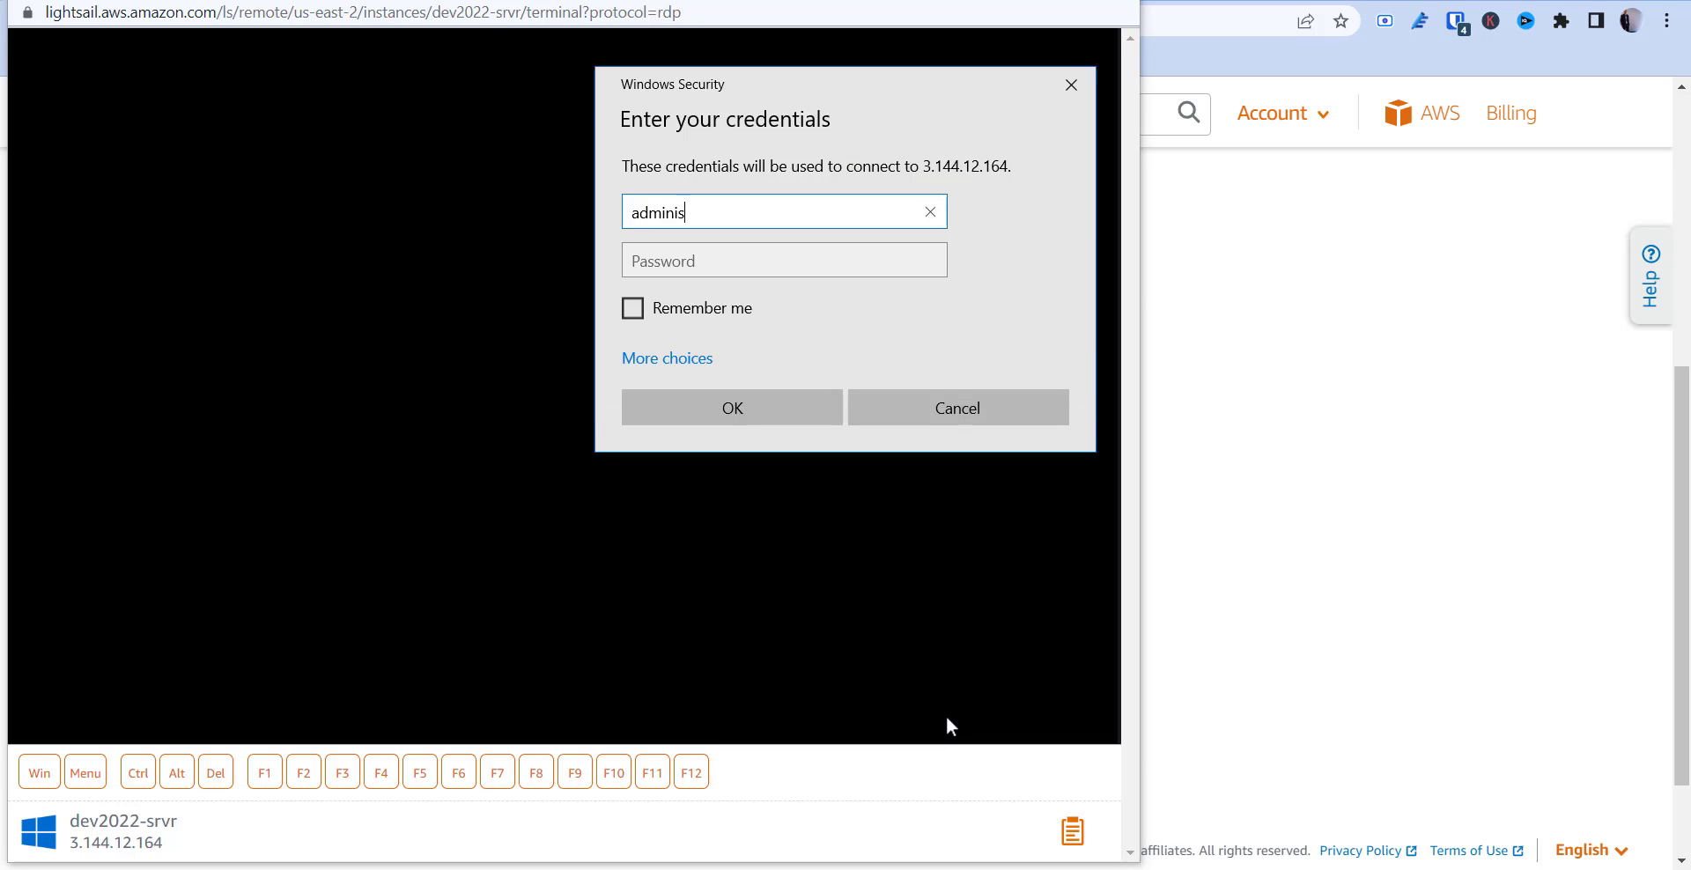
{"action": "type", "text": "trator"}
{"action": "key", "text": "Tab"}
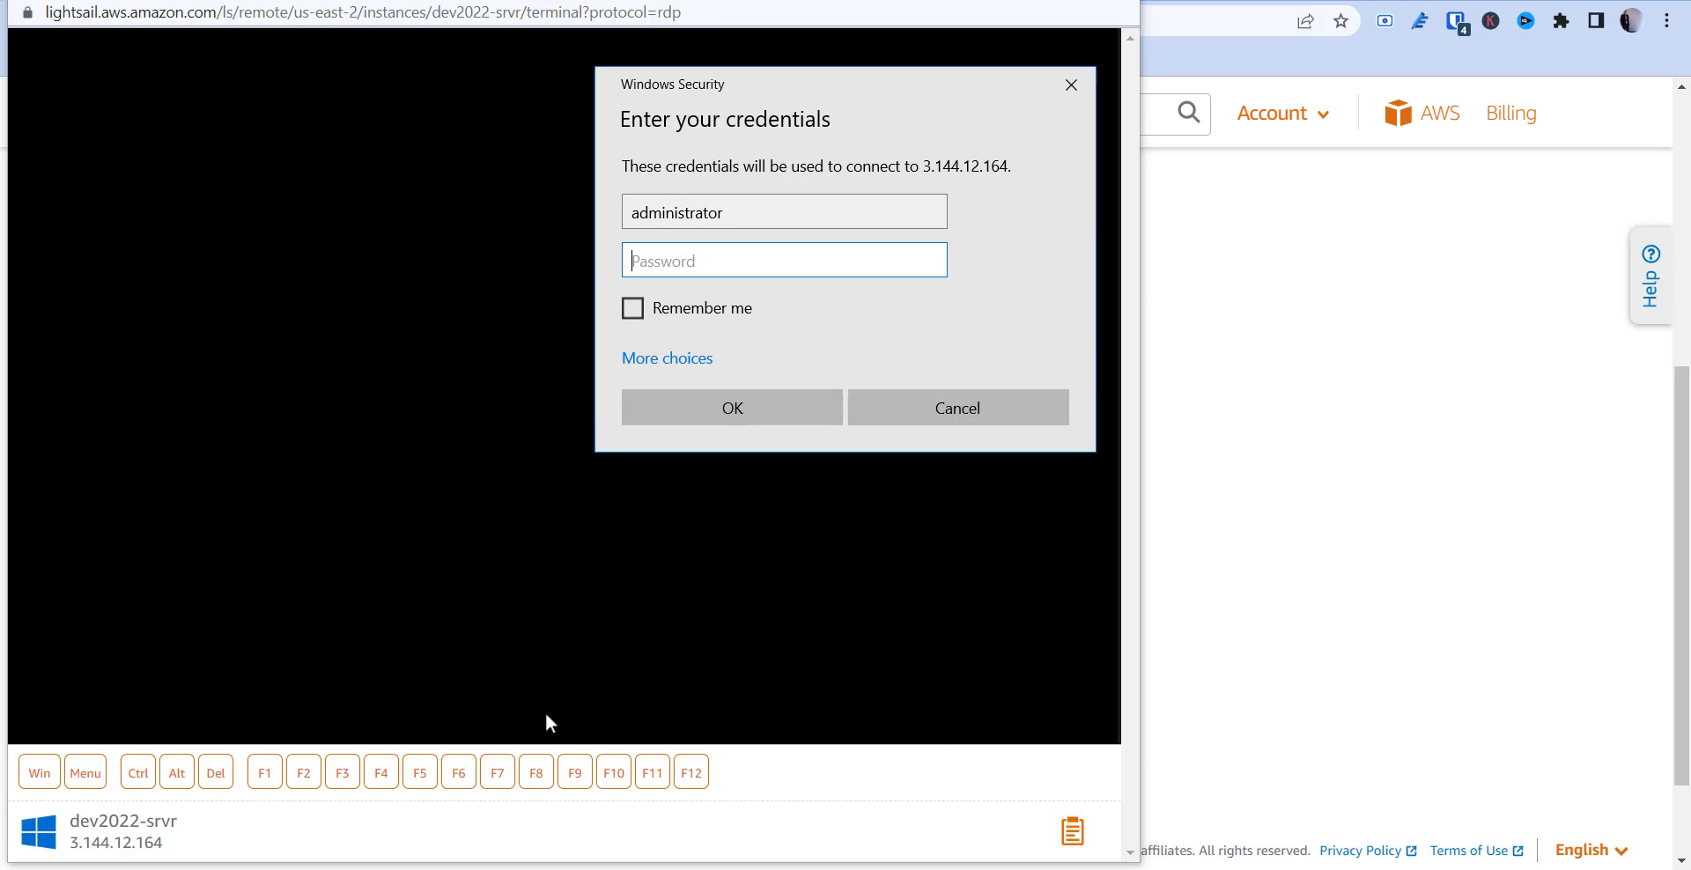
{"action": "key", "text": "alt+Tab"}
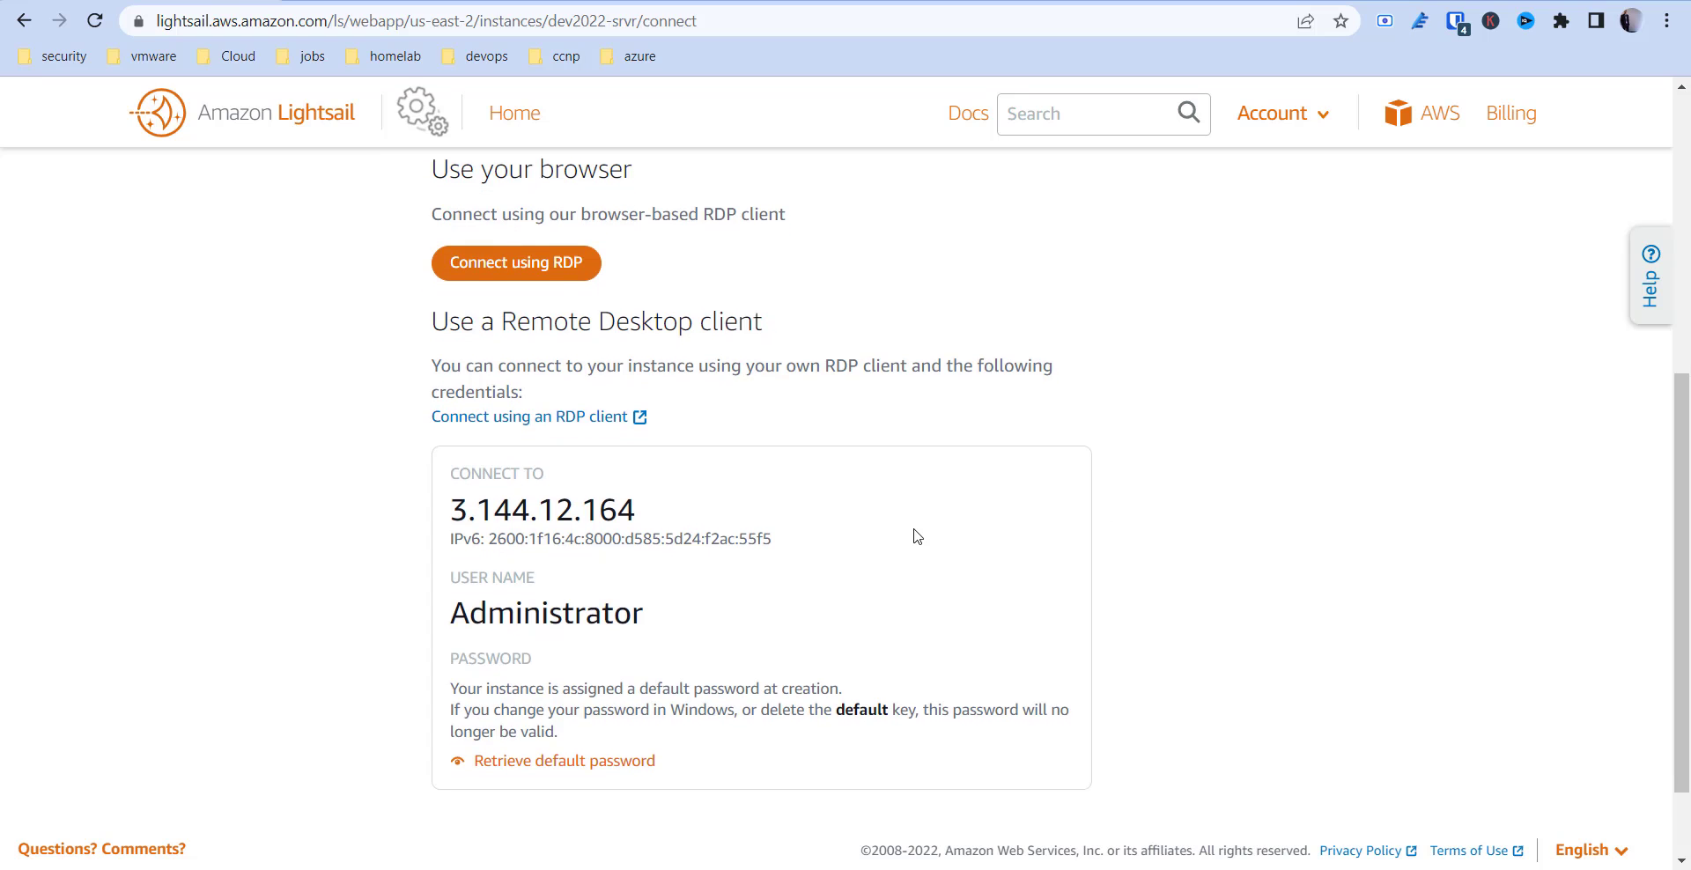
{"action": "scroll", "coordinate": [917, 537], "scroll_direction": "down", "scroll_amount": 1}
Retrieve and copy dev2022-srvr's default password.
{"action": "left_click", "coordinate": [620, 760]}
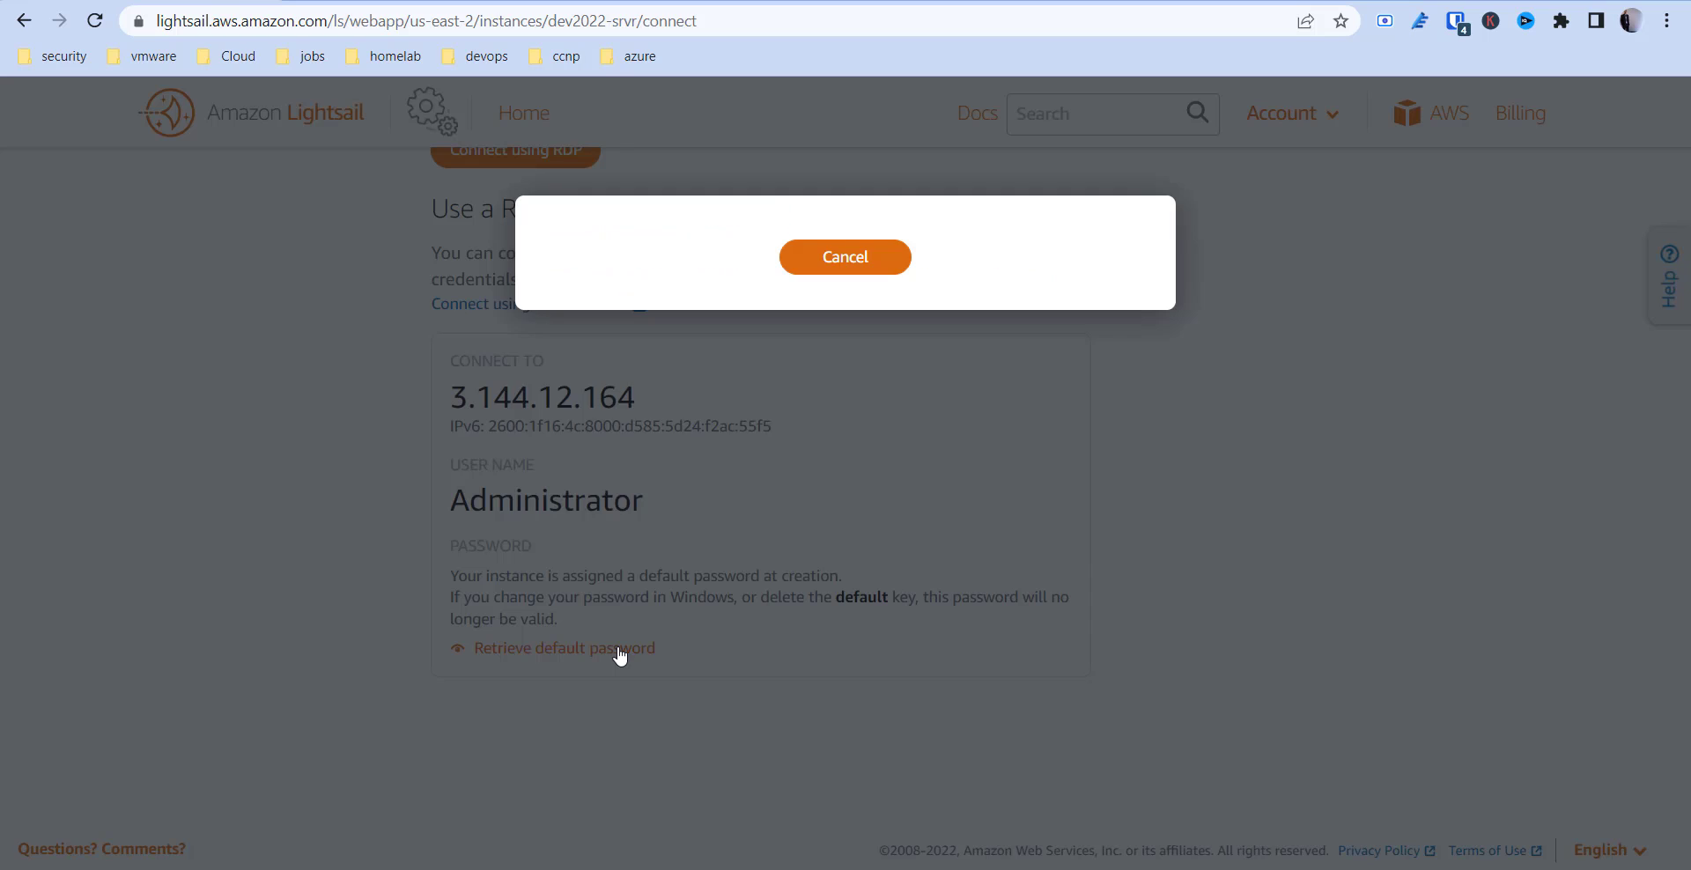
{"action": "double_click", "coordinate": [735, 351]}
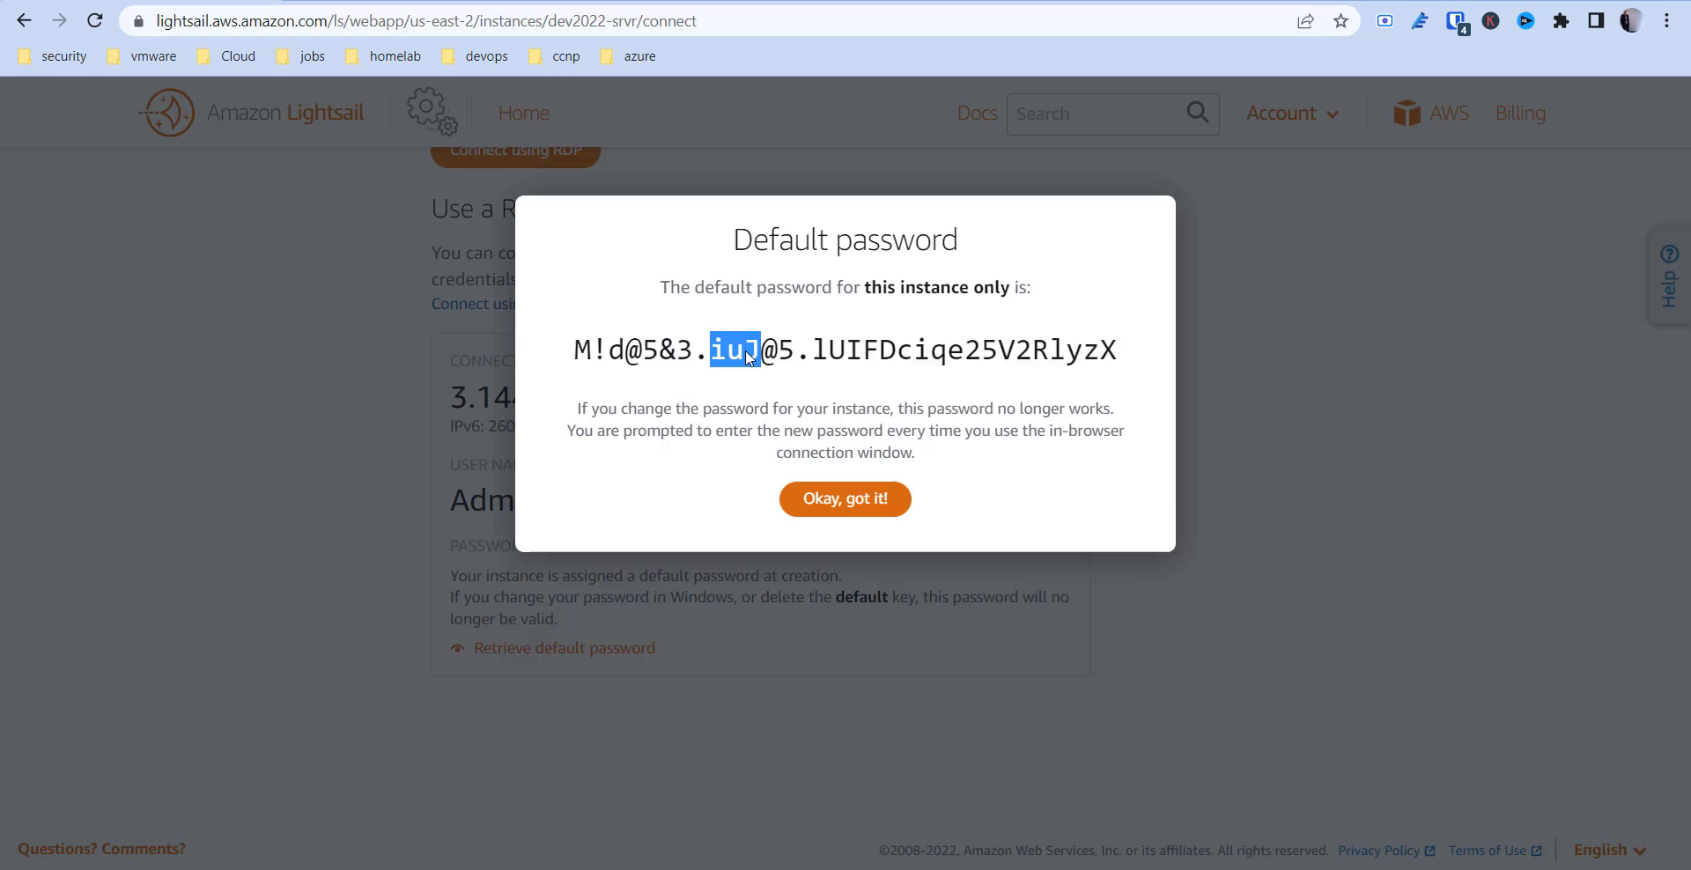
{"action": "left_click", "coordinate": [745, 350]}
{"action": "right_click", "coordinate": [745, 351]}
{"action": "left_click", "coordinate": [788, 366]}
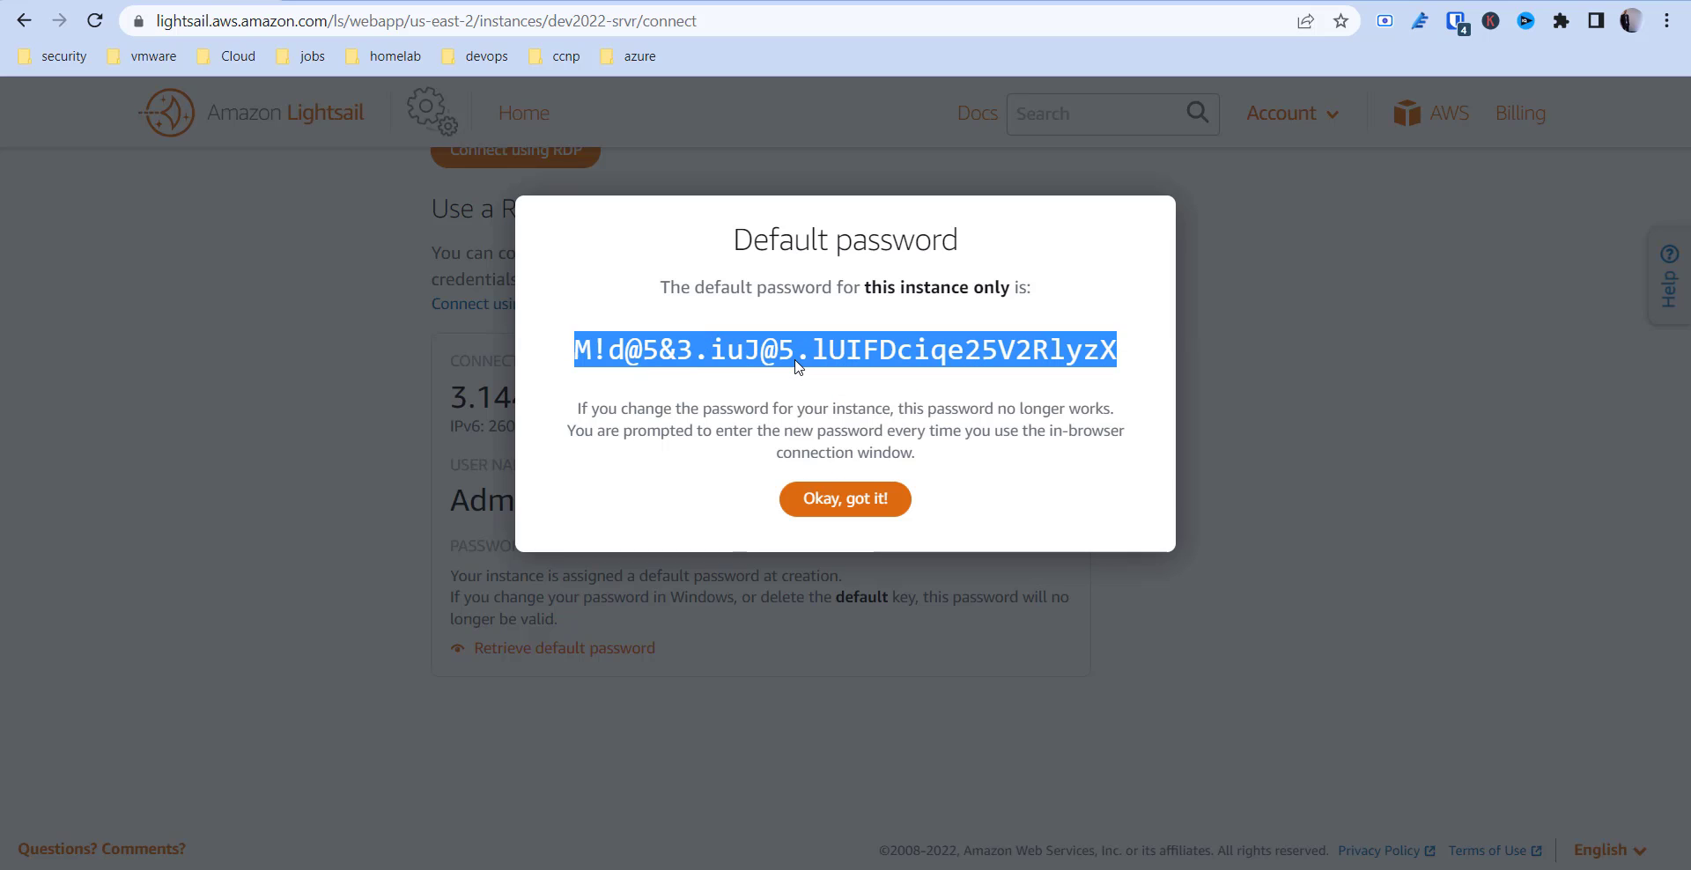
Paste the default password into the administrator login and submit it.
{"action": "key", "text": "alt+Tab"}
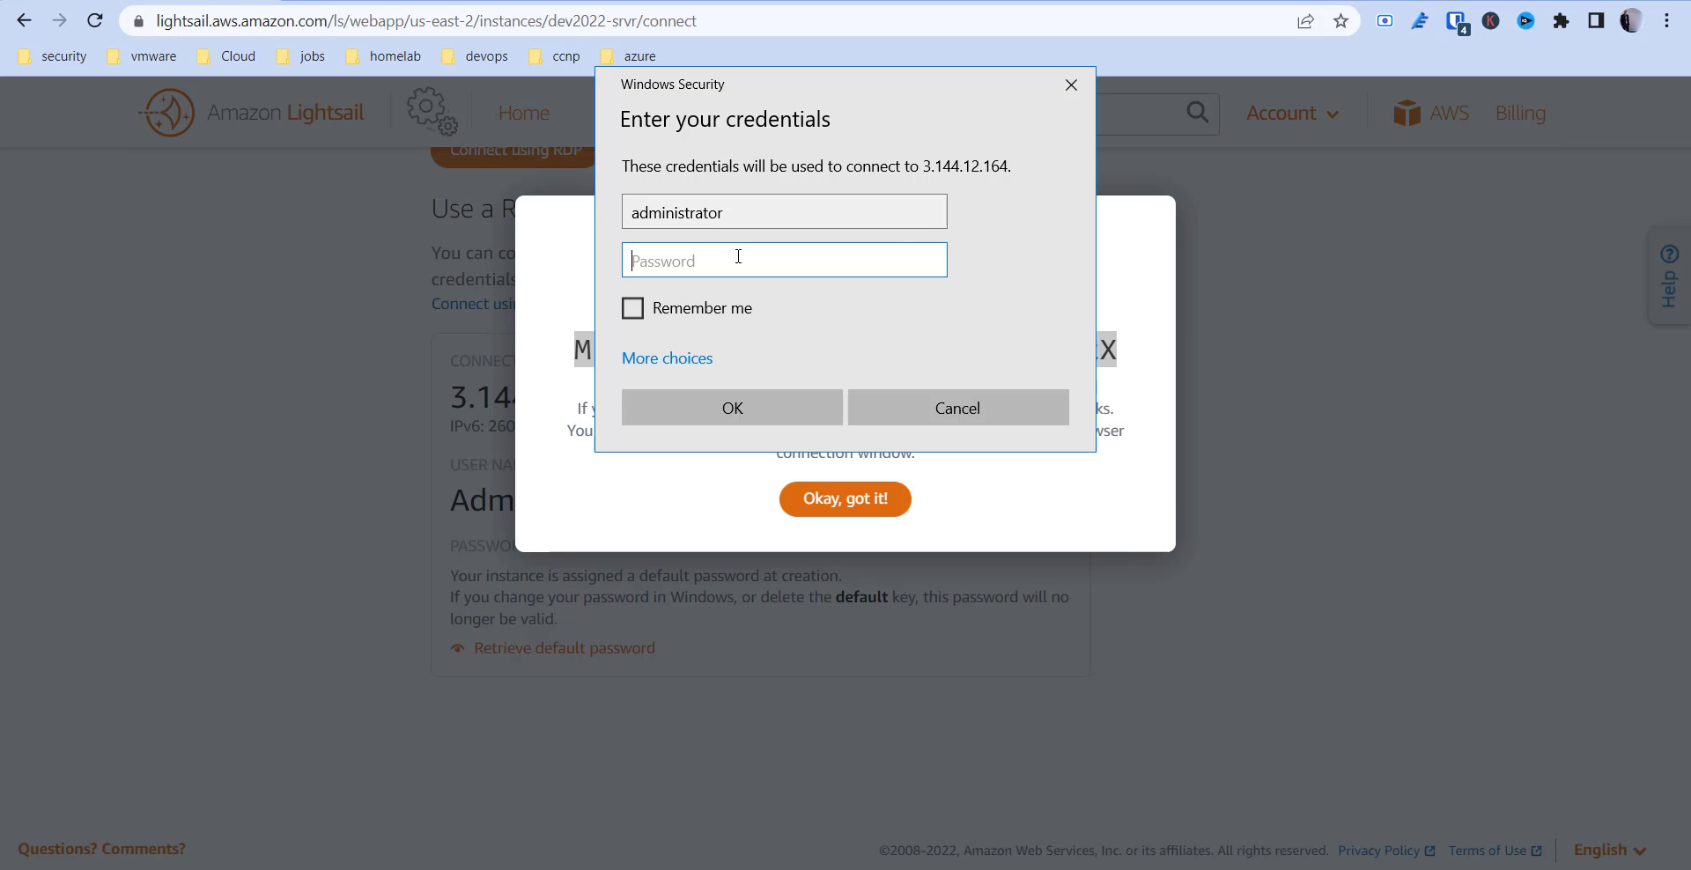
{"action": "key", "text": "ctrl+v"}
{"action": "left_click", "coordinate": [733, 407]}
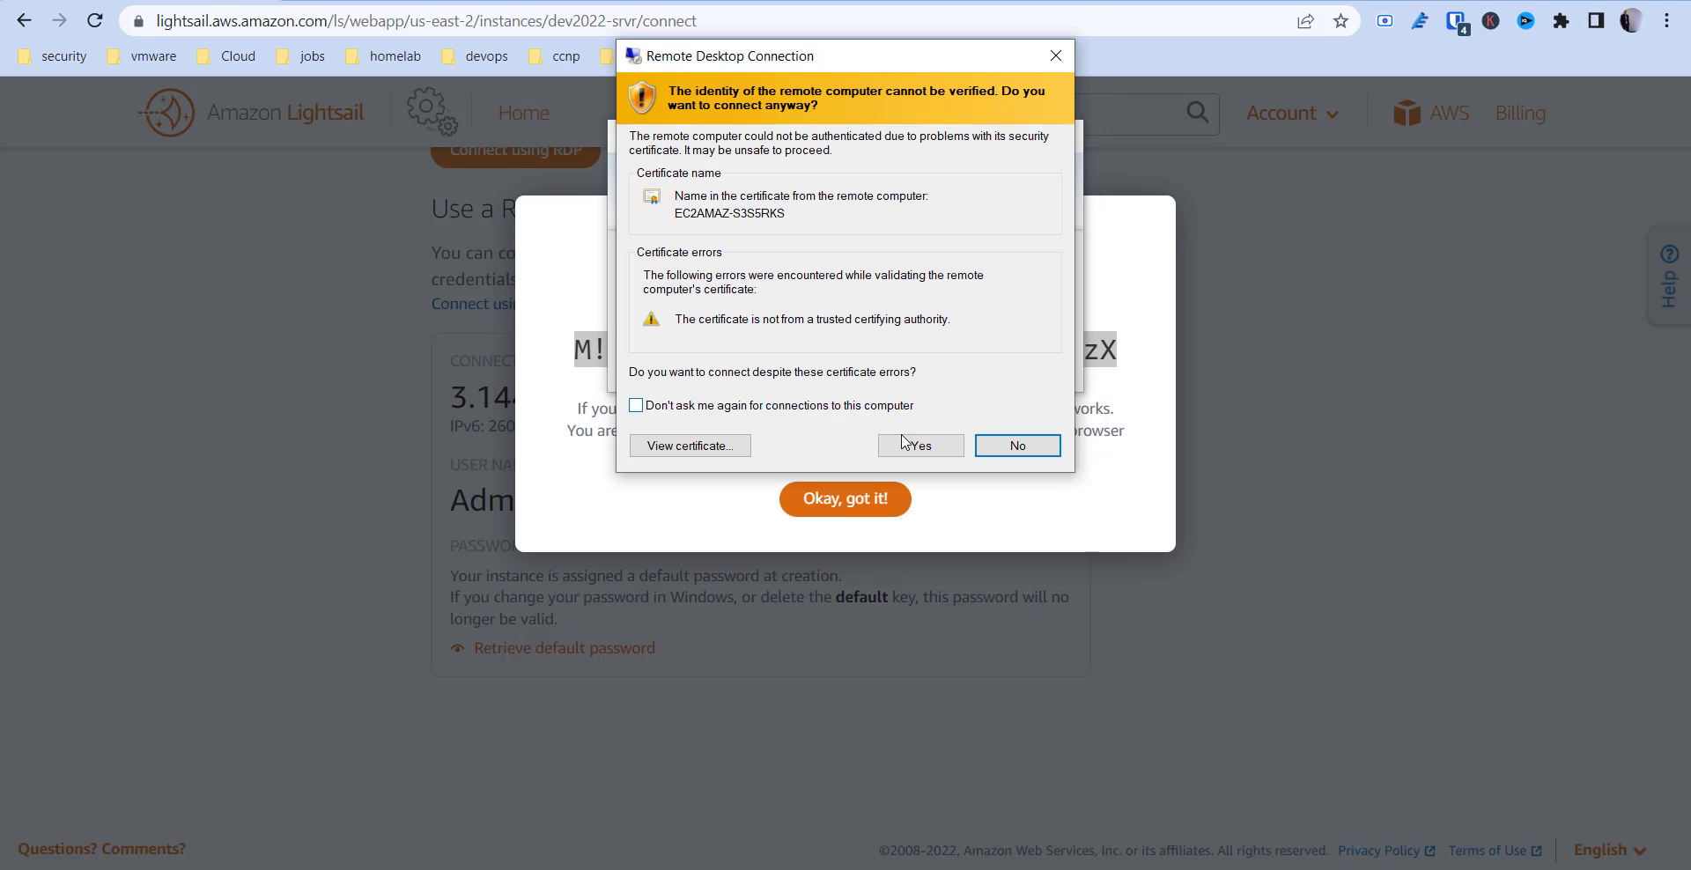
Accept the certificate warning, minimise the connected session and reselect the default password.
{"action": "left_click", "coordinate": [920, 445]}
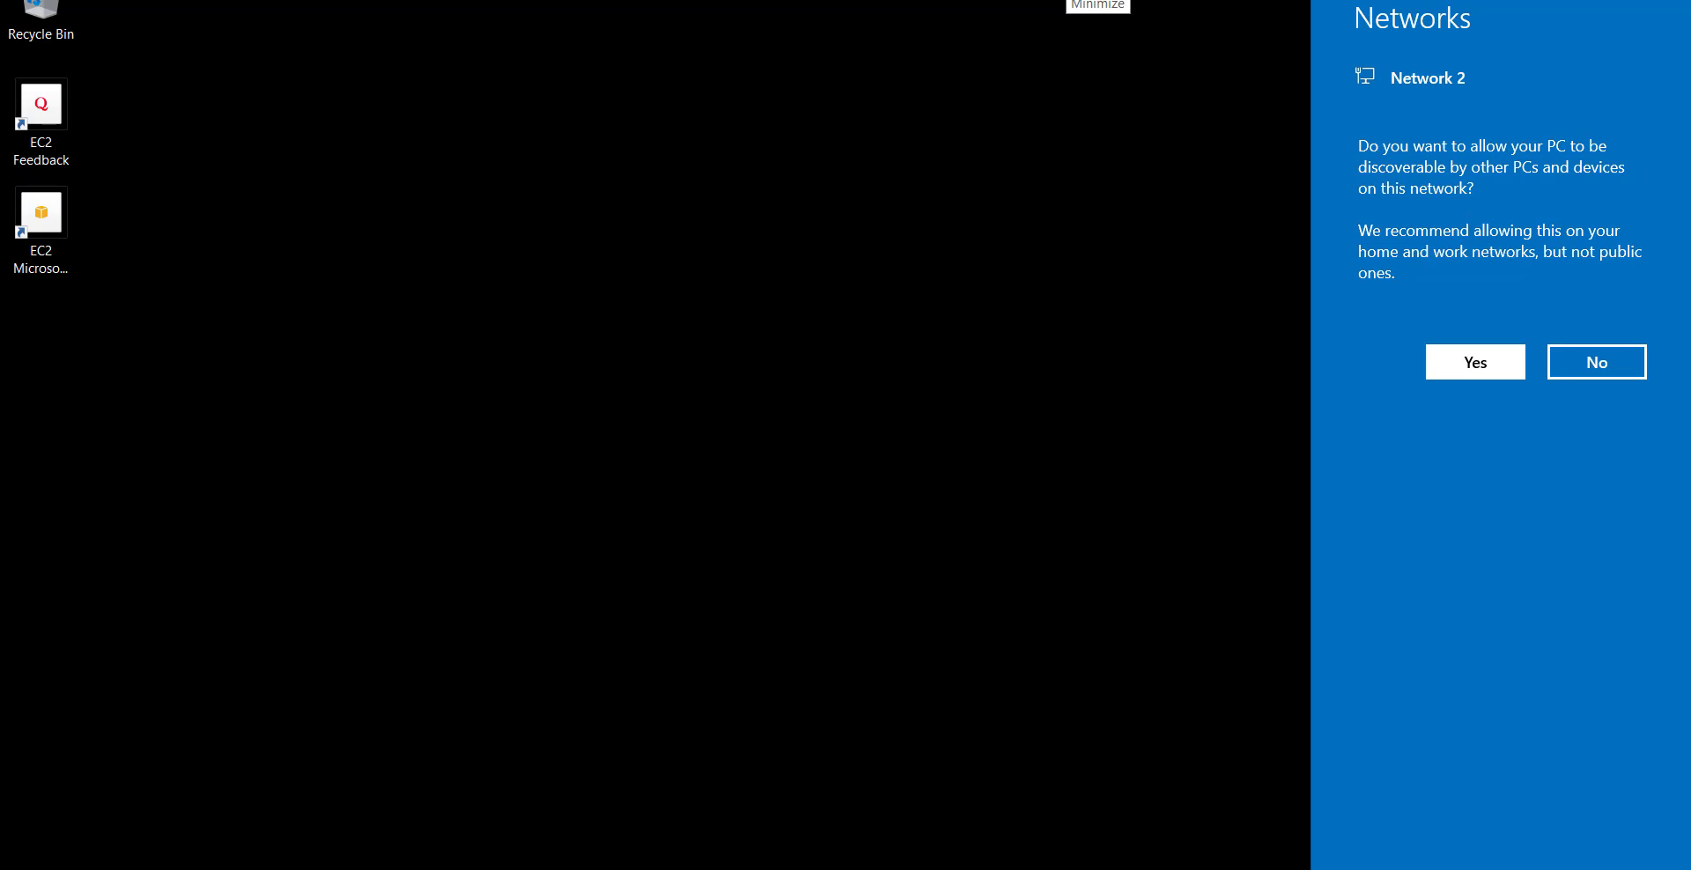
{"action": "left_click", "coordinate": [1097, 4]}
{"action": "triple_click", "coordinate": [816, 356]}
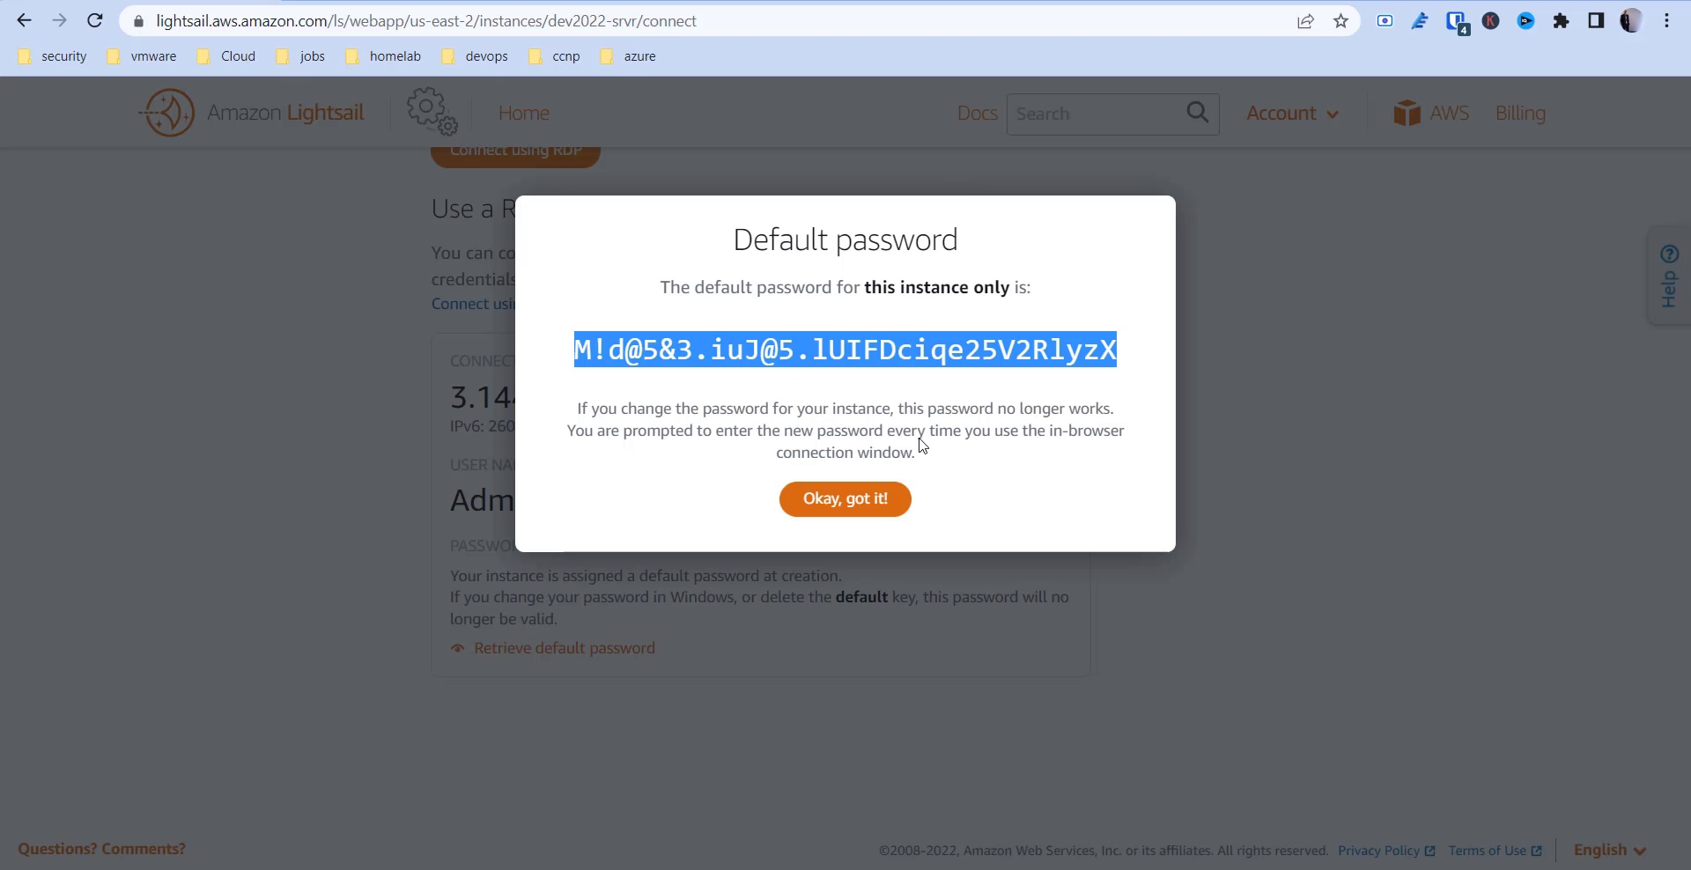
Dismiss the Default password dialog with 'Okay, got it!' to return to the dev2022-srvr page.
{"action": "left_click", "coordinate": [1281, 437]}
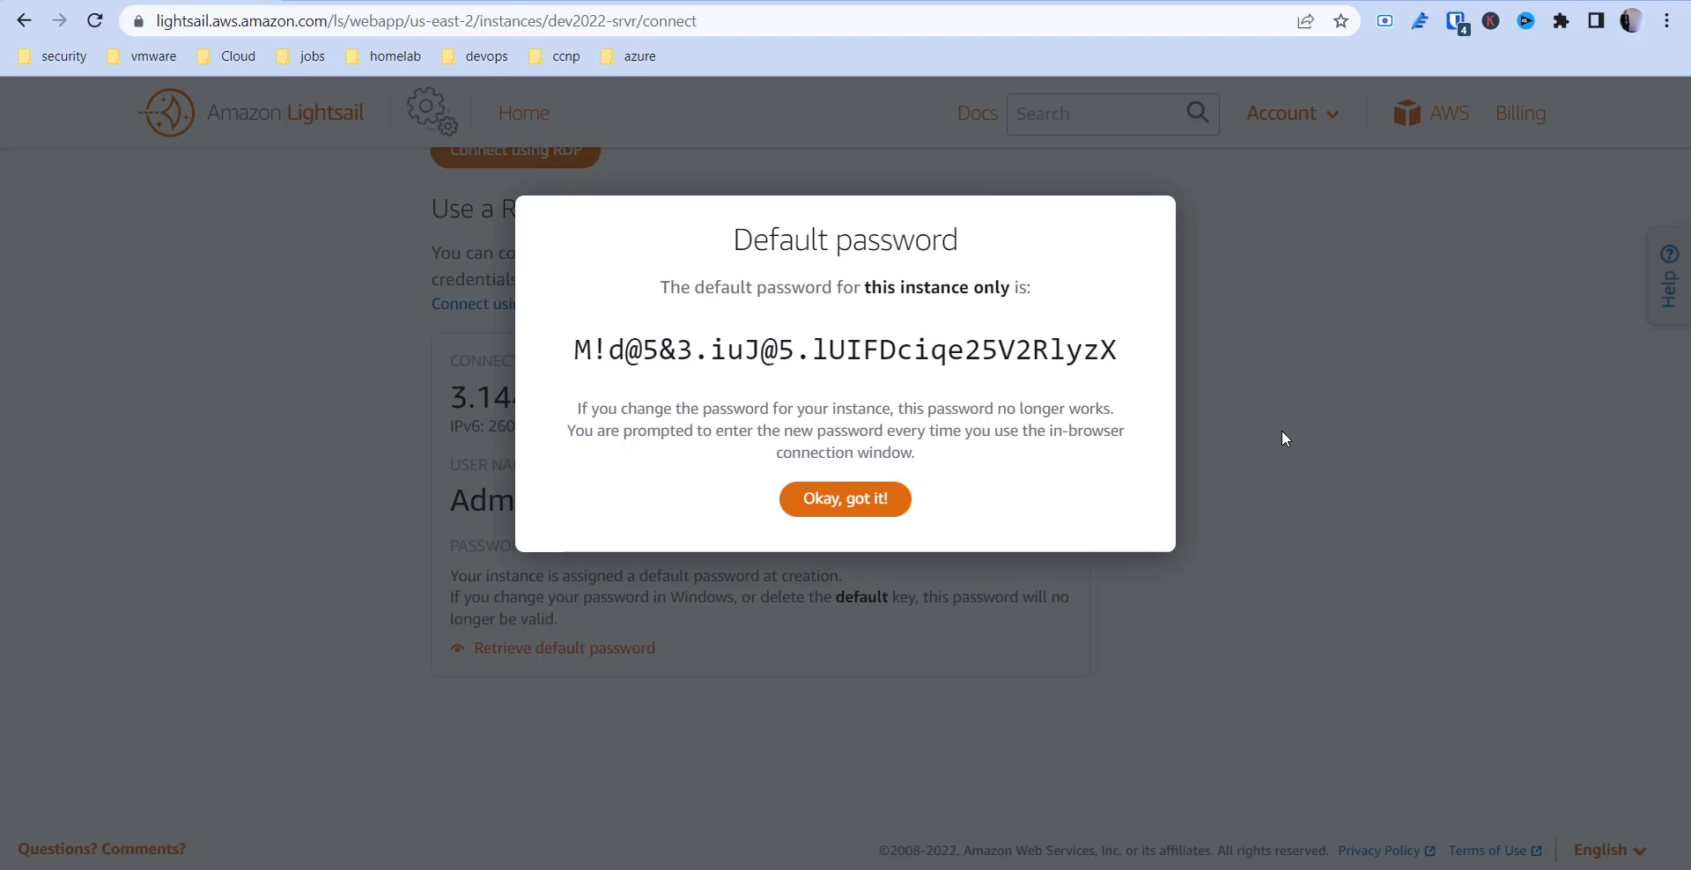
{"action": "left_click", "coordinate": [846, 498]}
{"action": "scroll", "coordinate": [851, 504], "scroll_direction": "up", "scroll_amount": 5}
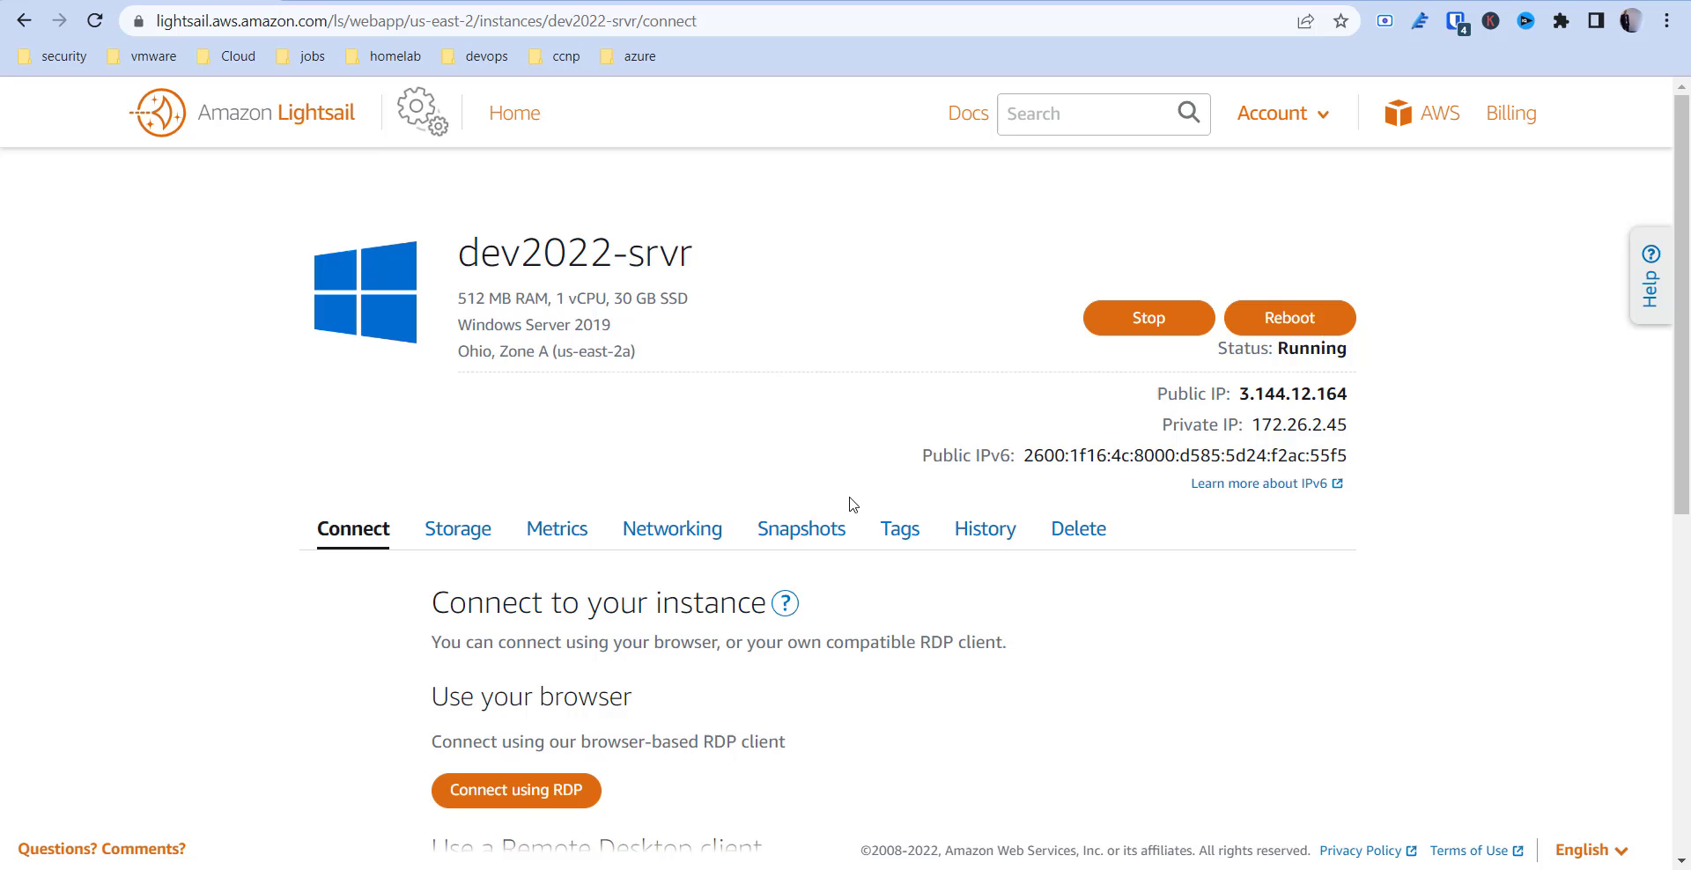
Delete the dev2022-srvr instance and confirm with 'Yes, delete'.
{"action": "left_click", "coordinate": [1077, 528]}
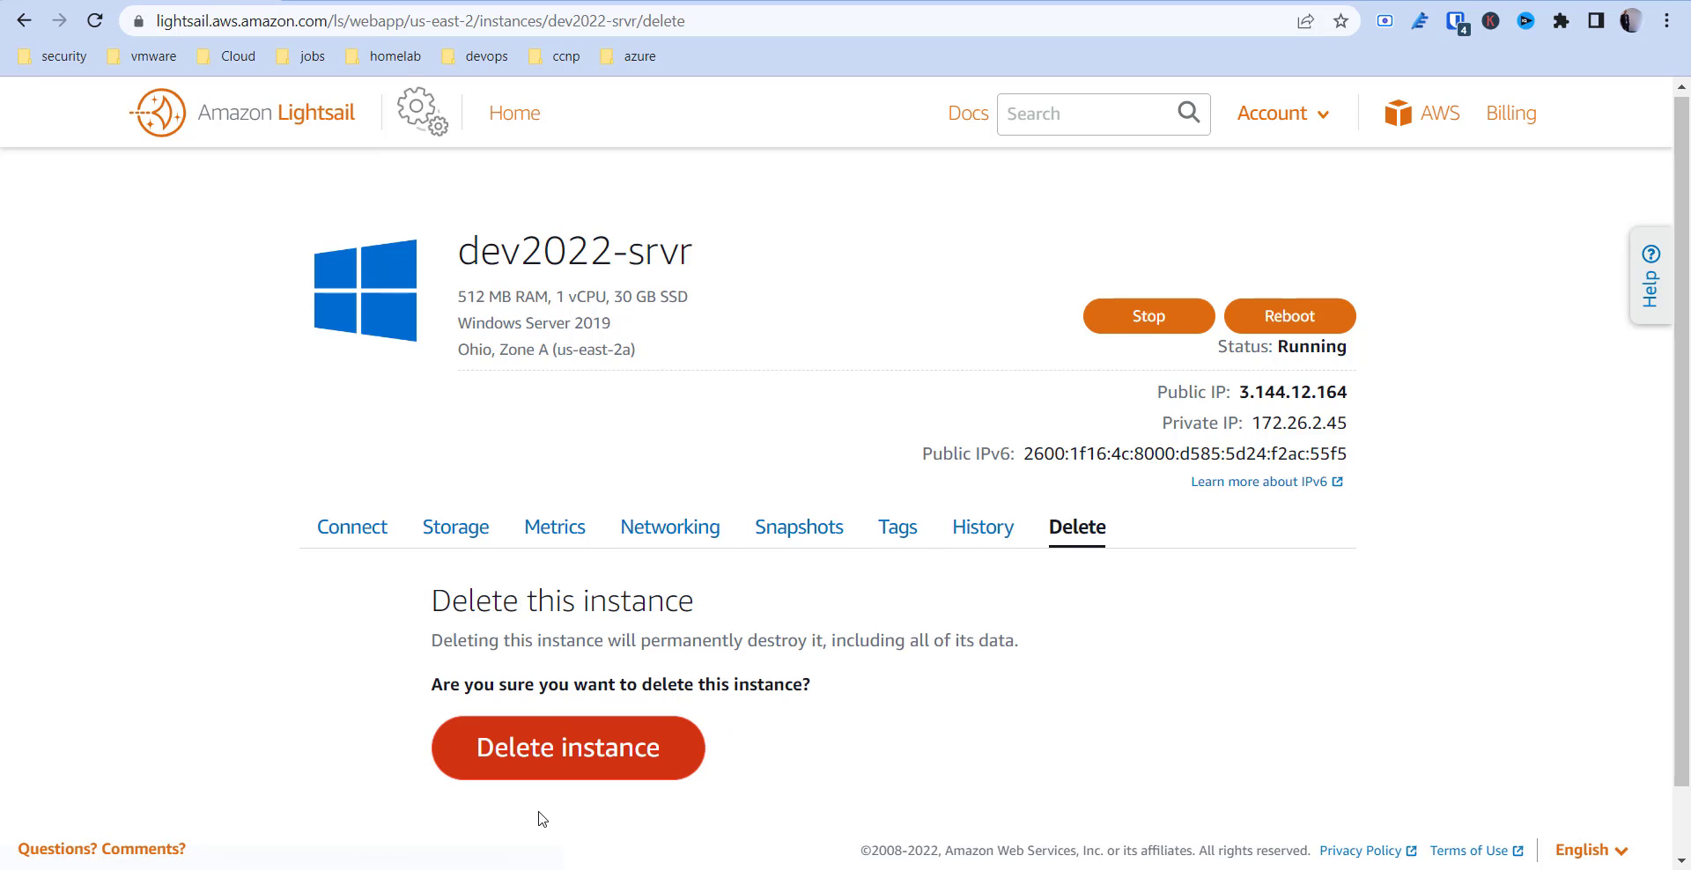
{"action": "scroll", "coordinate": [542, 688], "scroll_direction": "down", "scroll_amount": 1}
{"action": "left_click", "coordinate": [529, 690]}
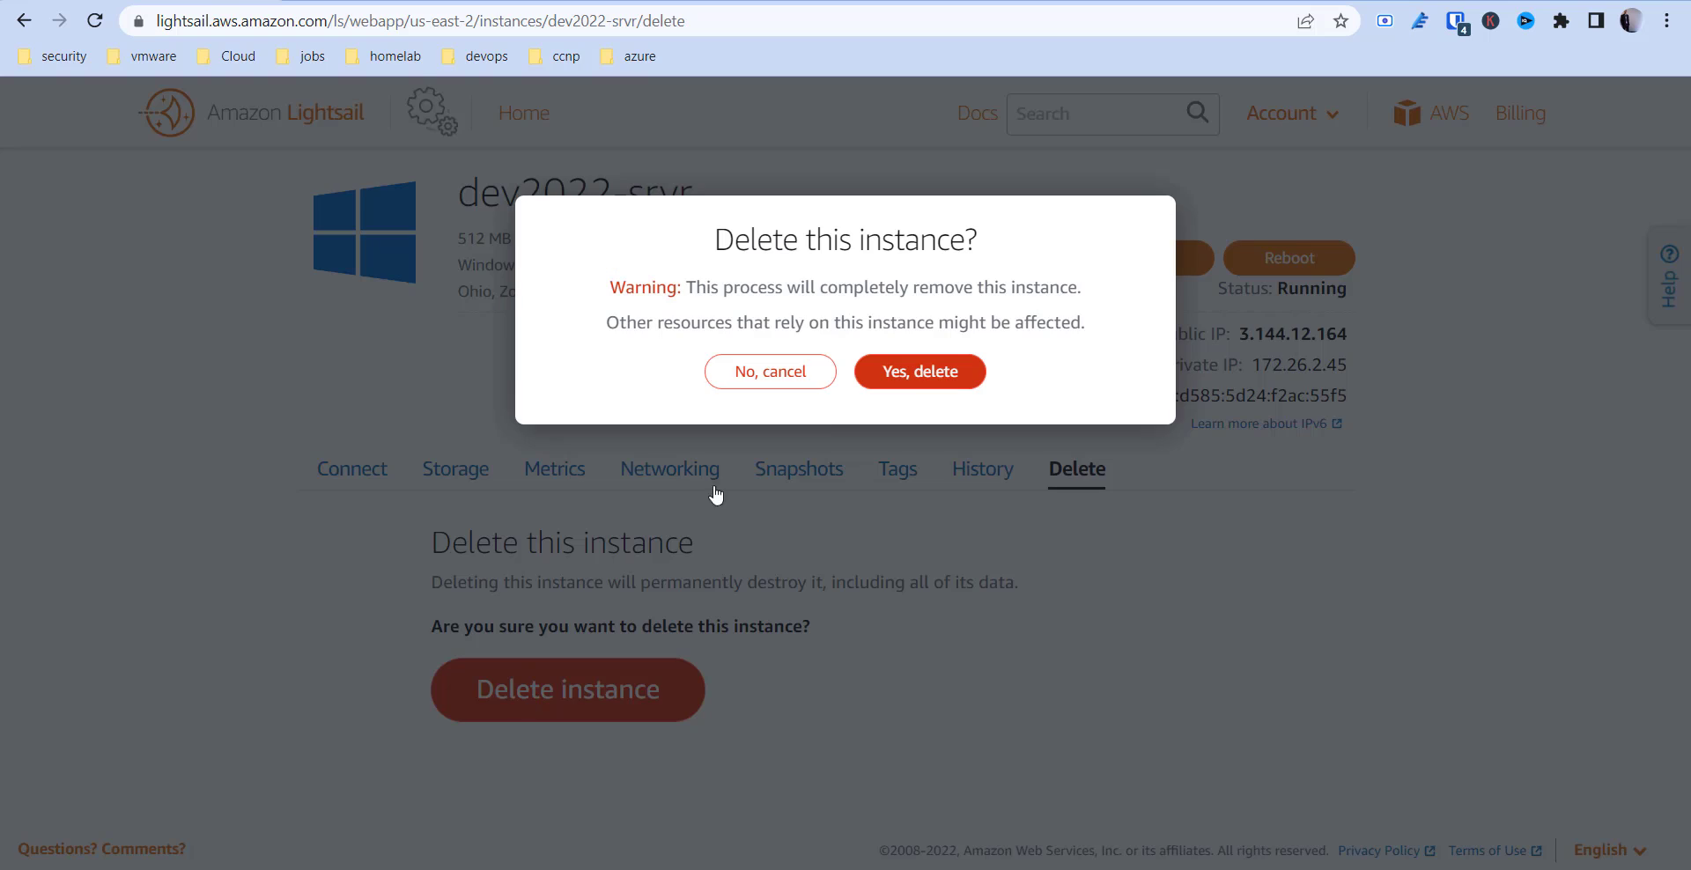
{"action": "left_click", "coordinate": [939, 383]}
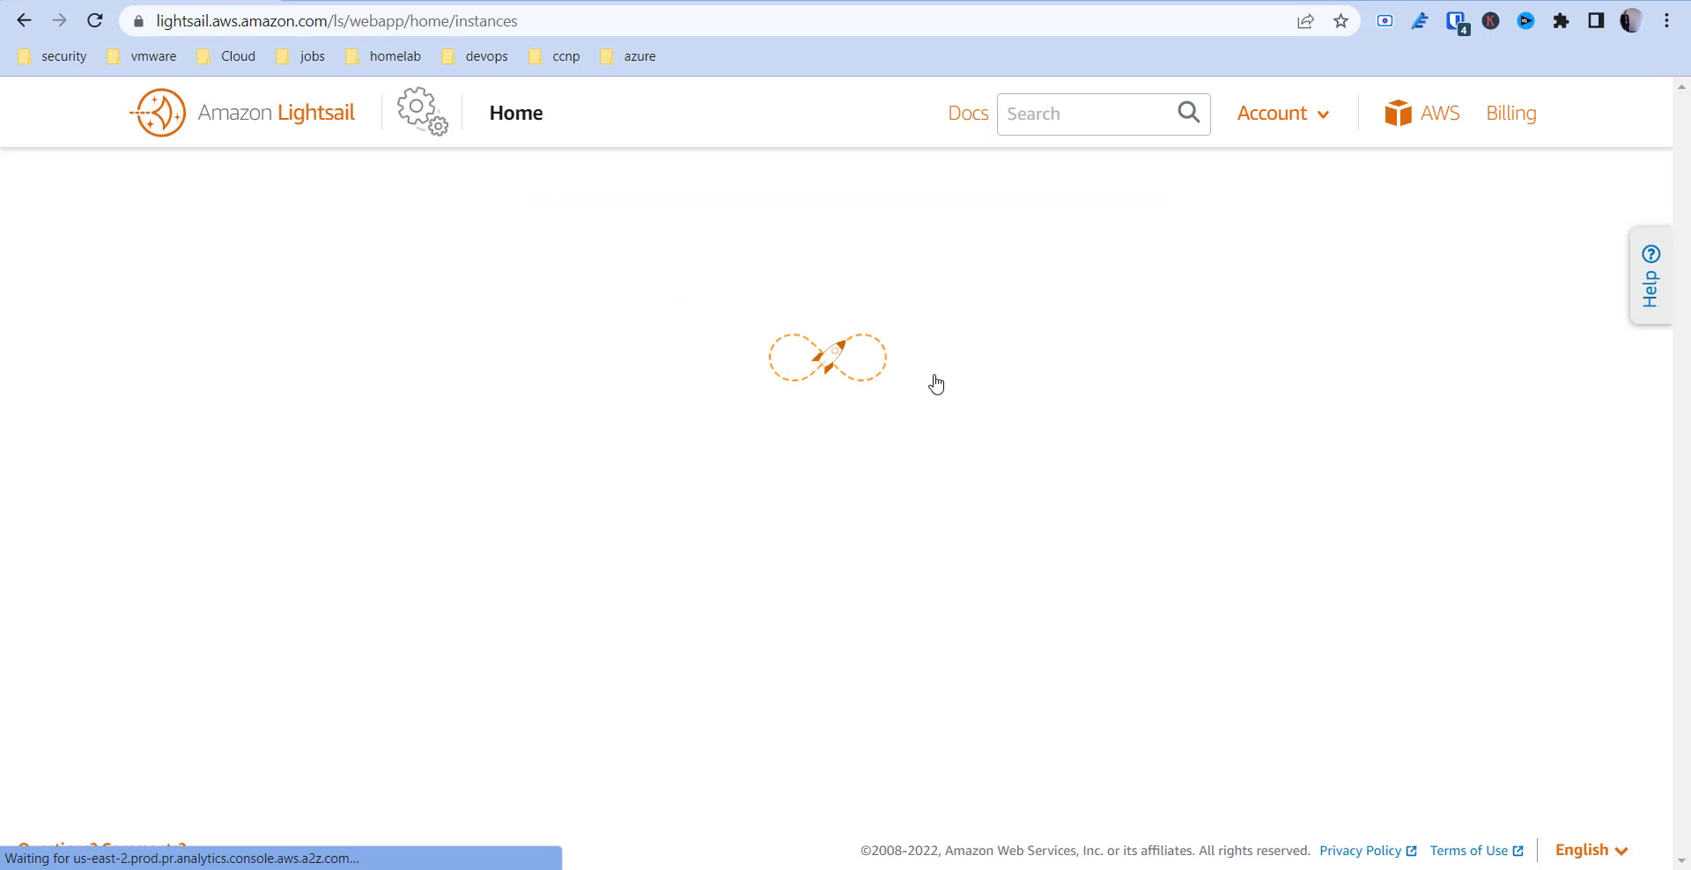